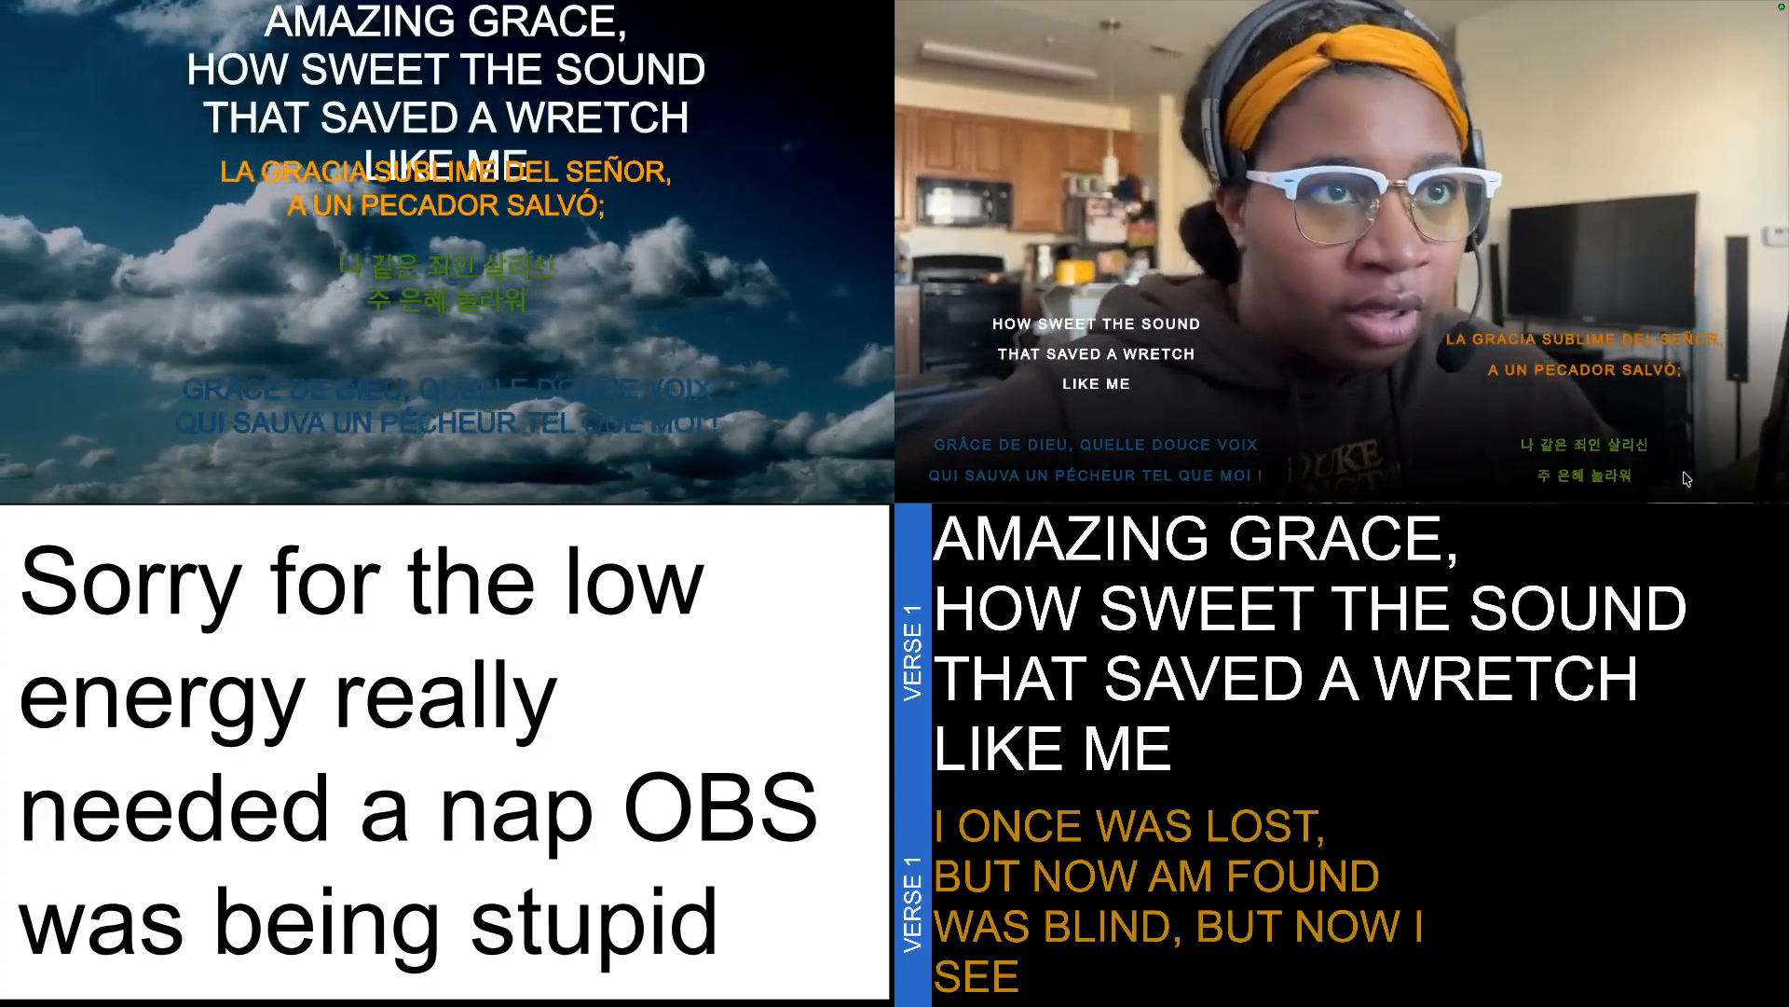
Apply the English Showing theme from bilingual lyrics to the Amazing Grace slides and run the English macro.
mouse_move(1107, 347)
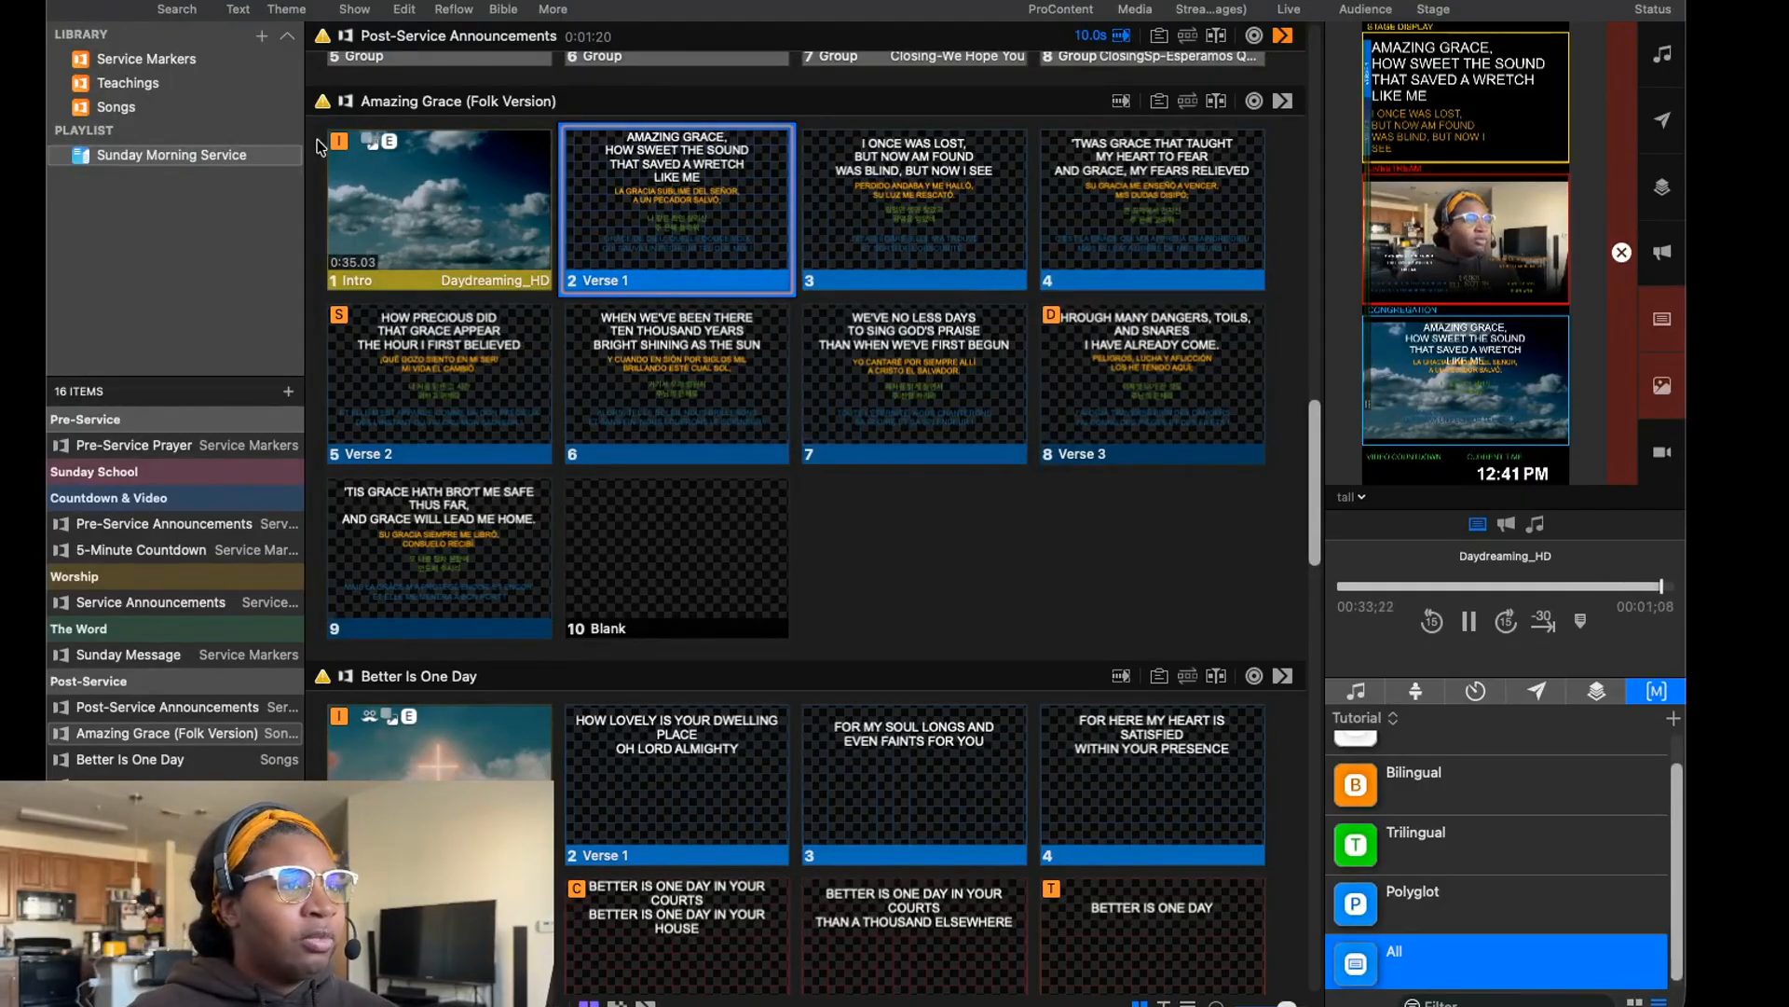
left_click(290, 5)
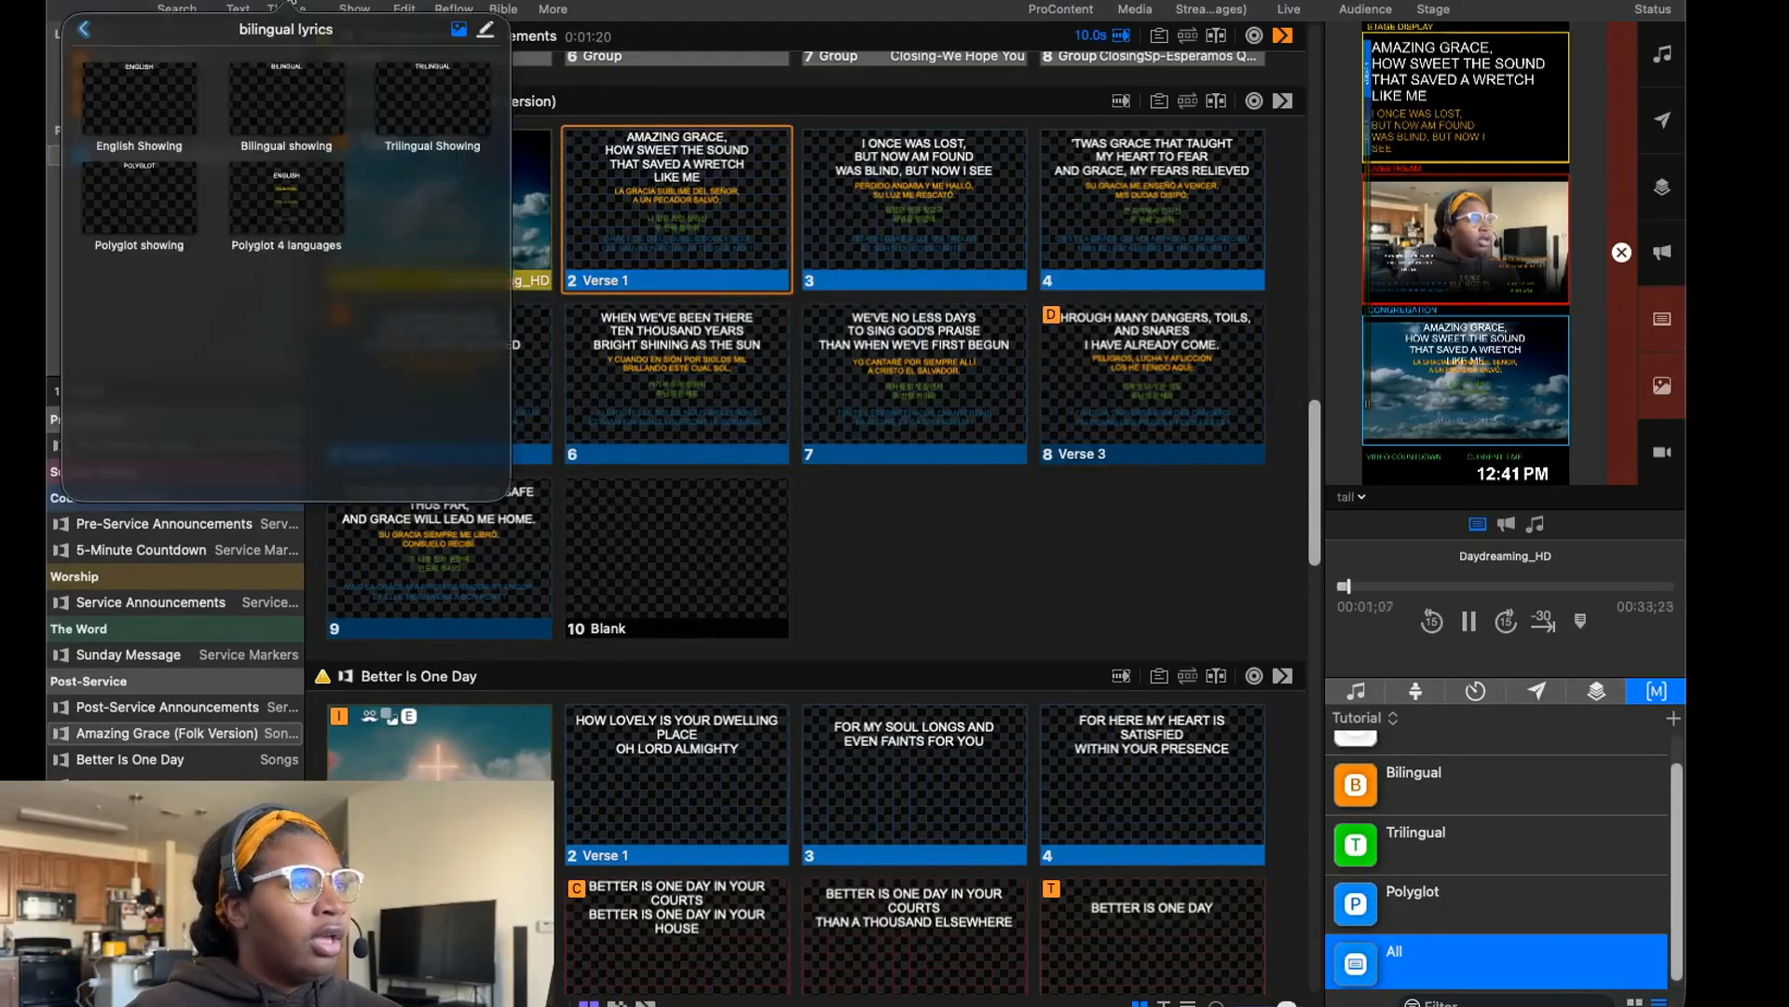
left_click(179, 91)
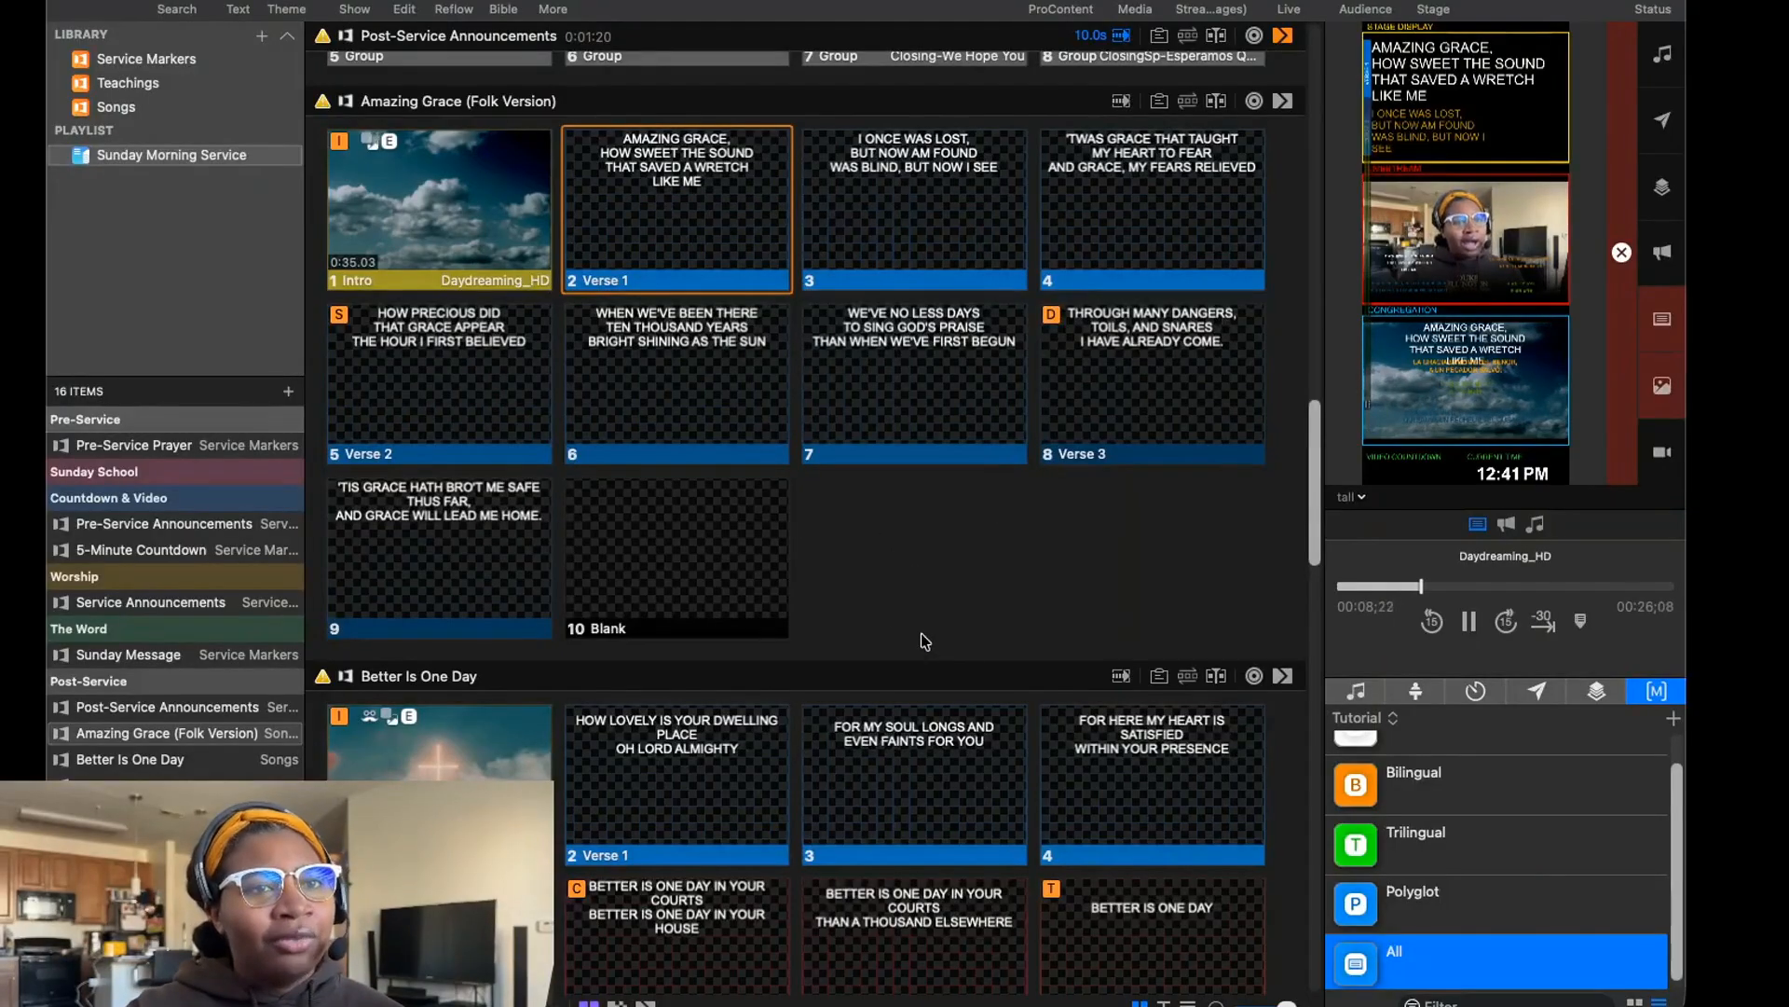
scroll(1444, 881, "up", 2)
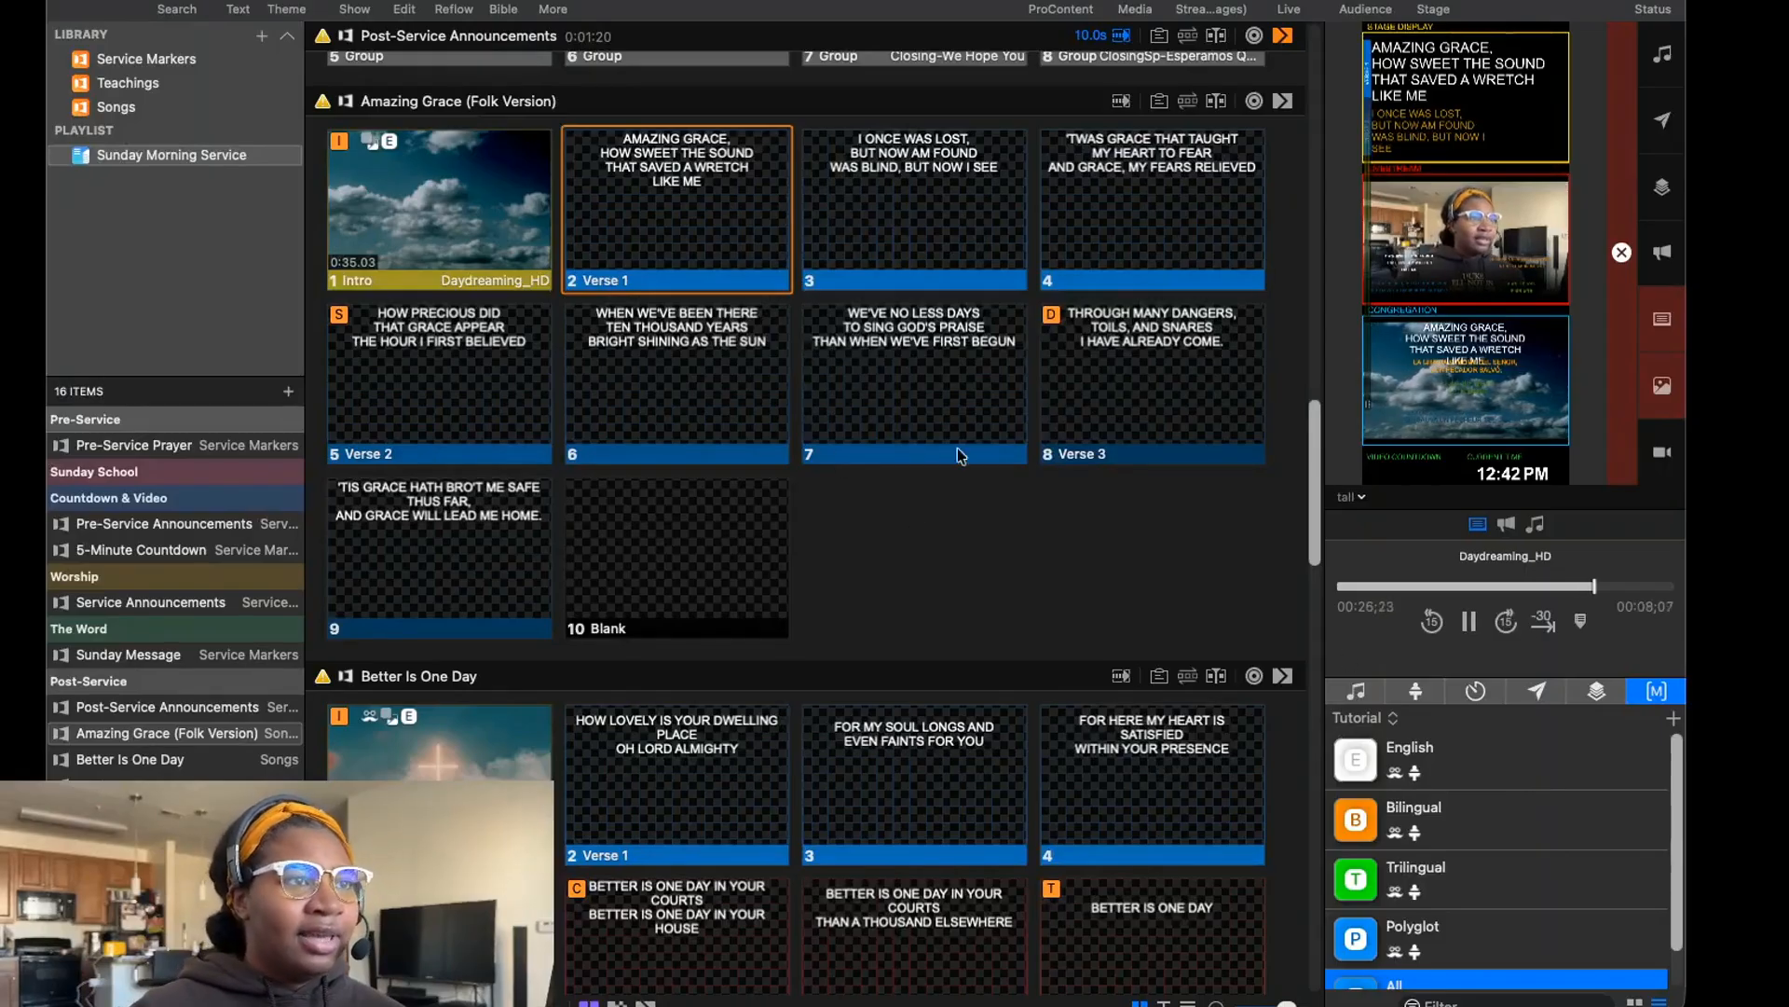
left_click(1469, 746)
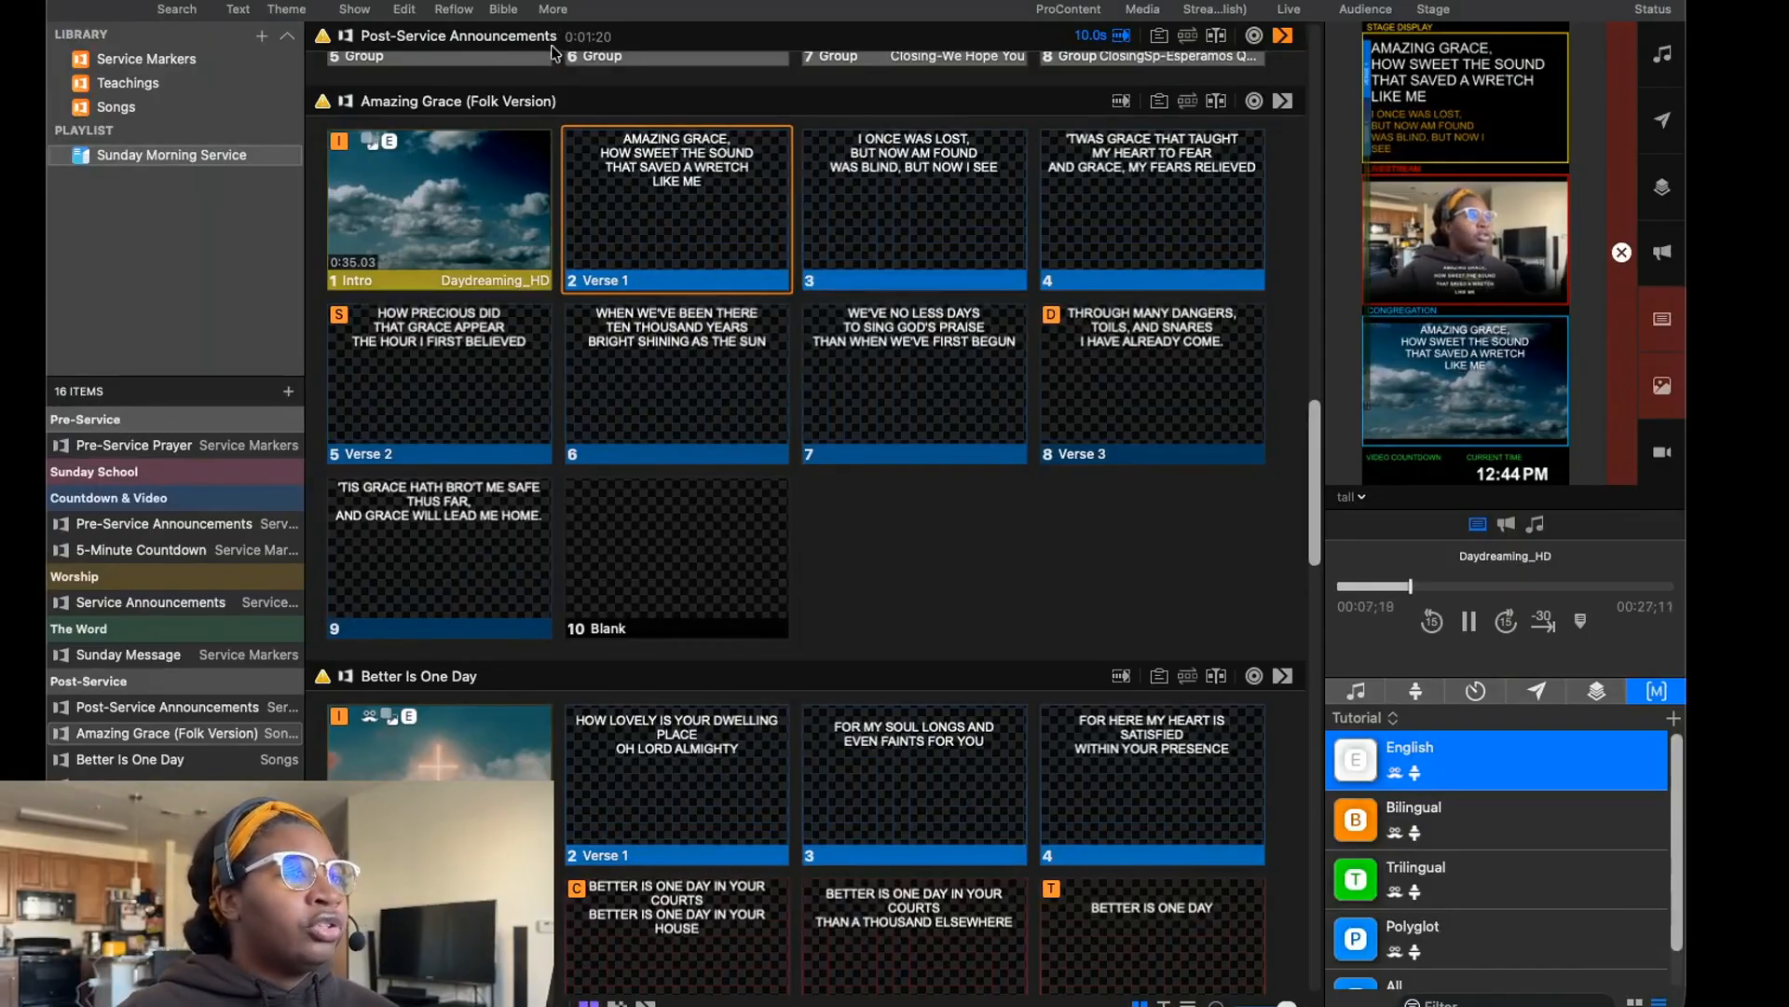
Open the Theme Editor and inspect the English and Bilingual text boxes on the Polyglot 4 languages theme slide.
left_click(551, 7)
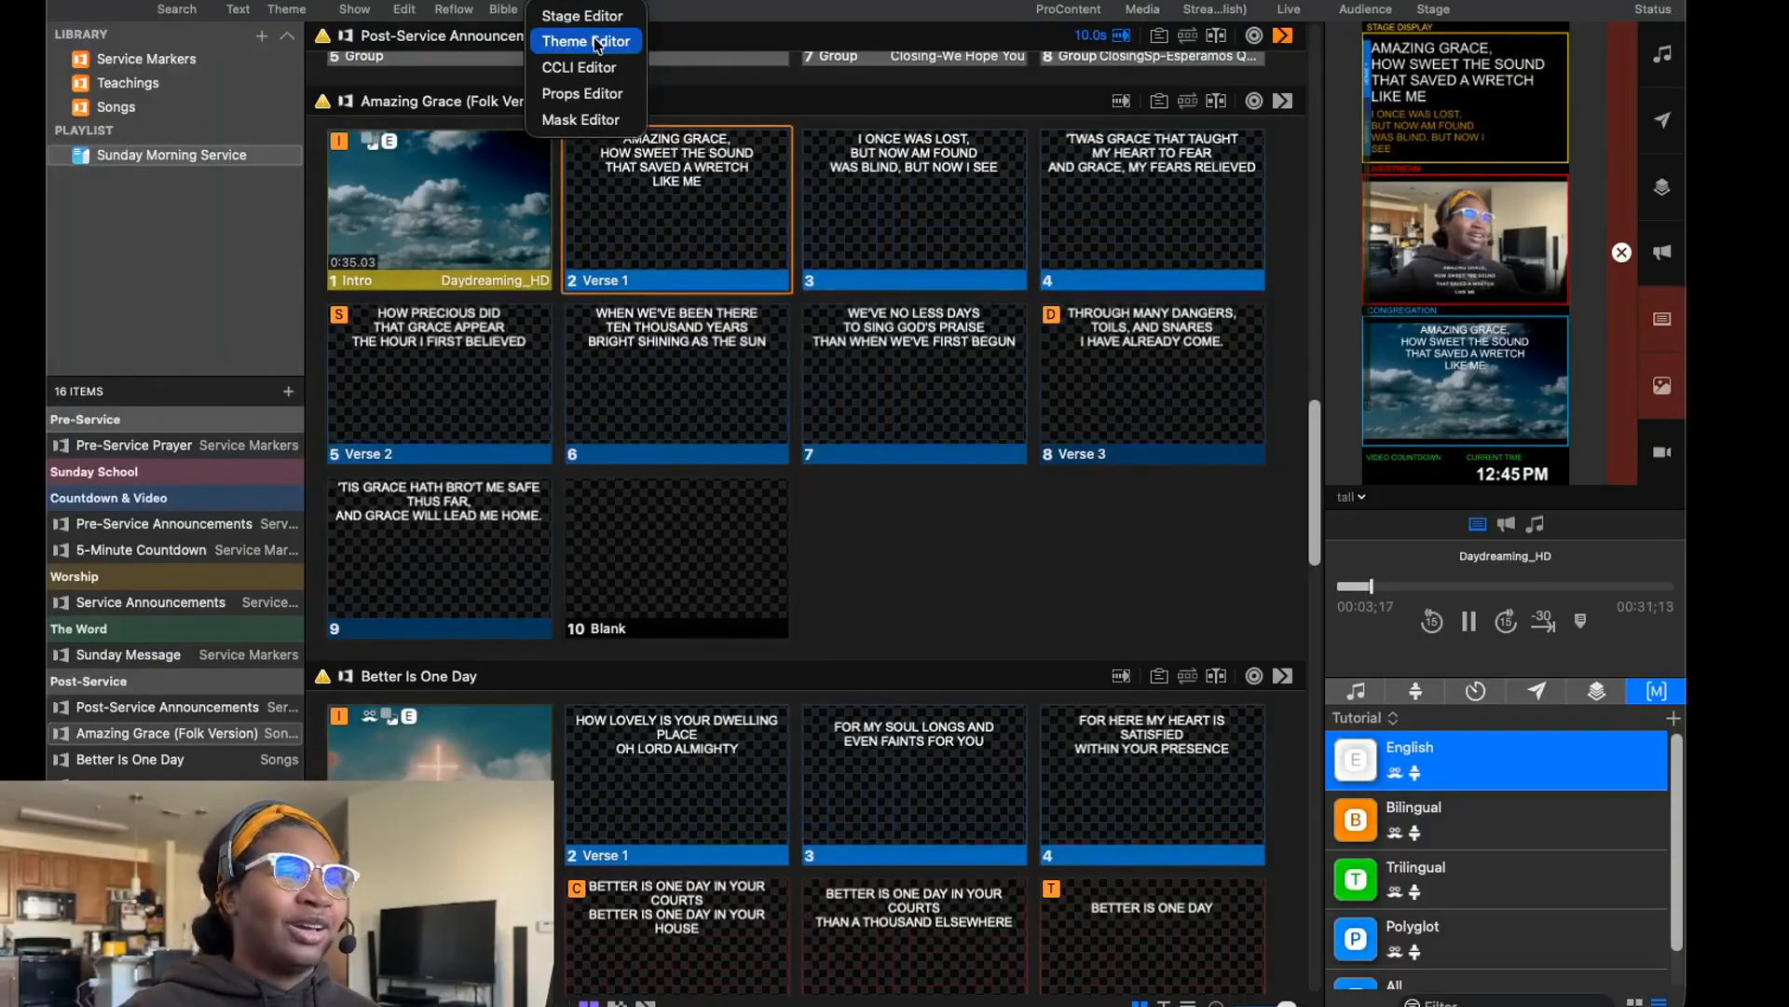
left_click(596, 42)
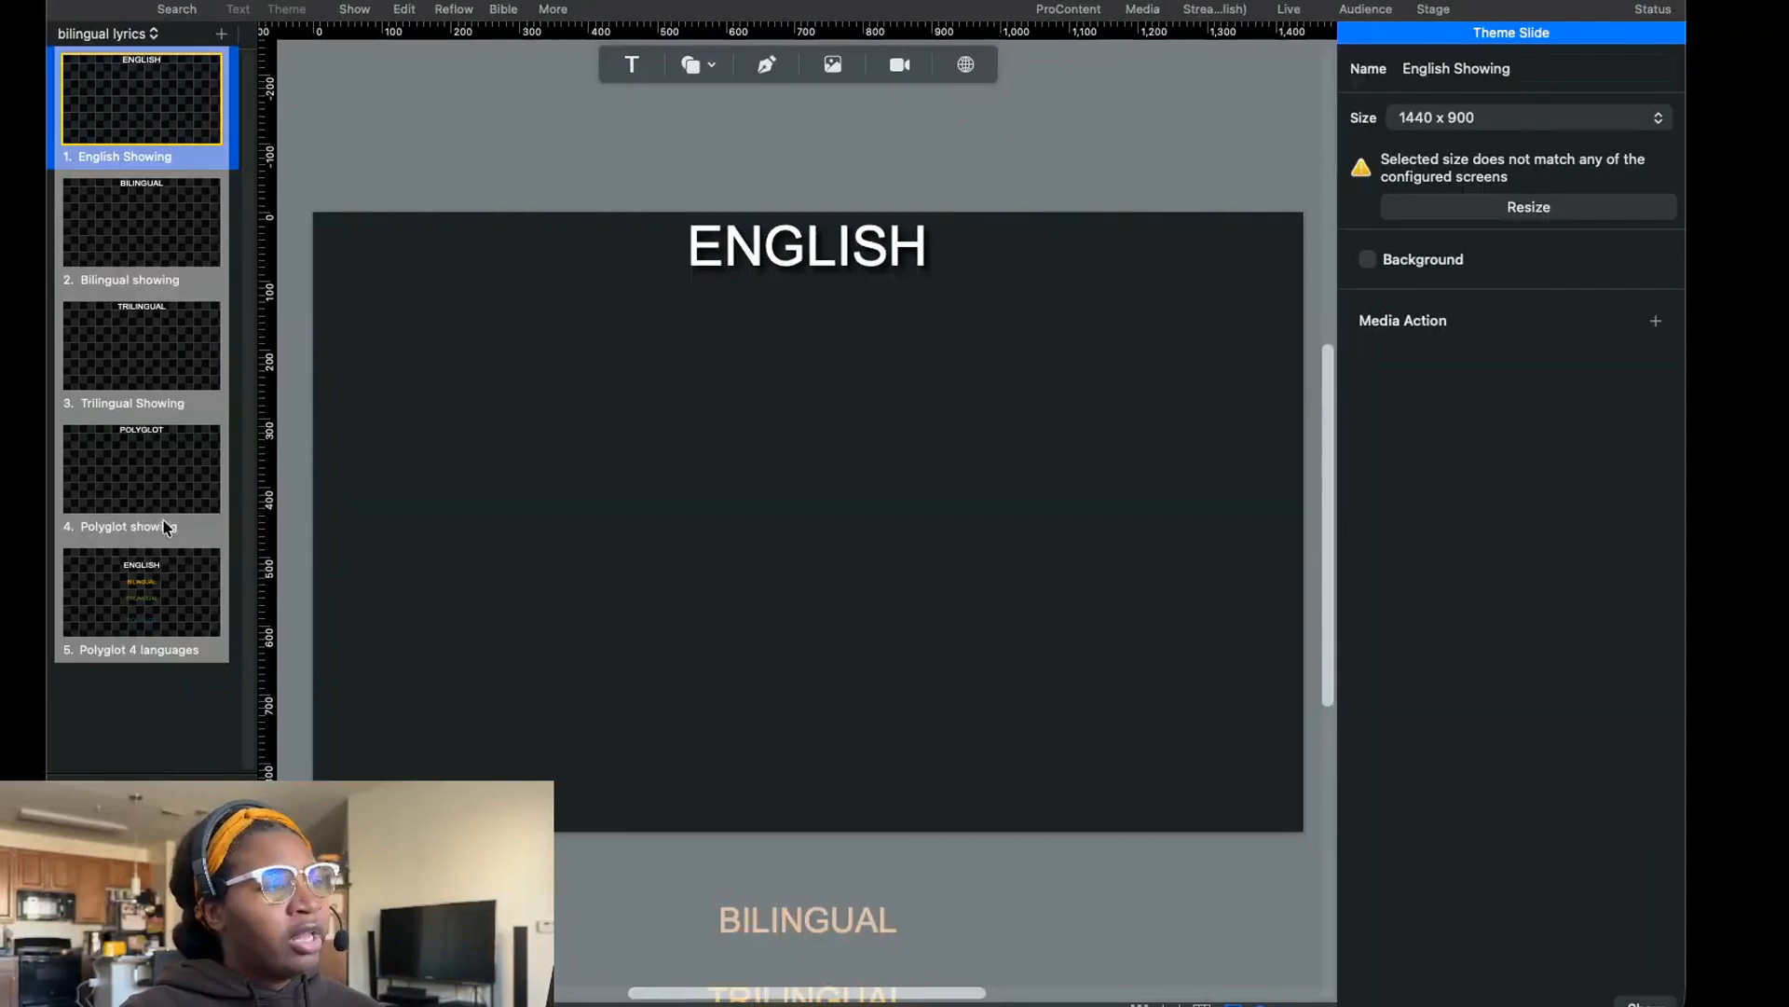
left_click(130, 645)
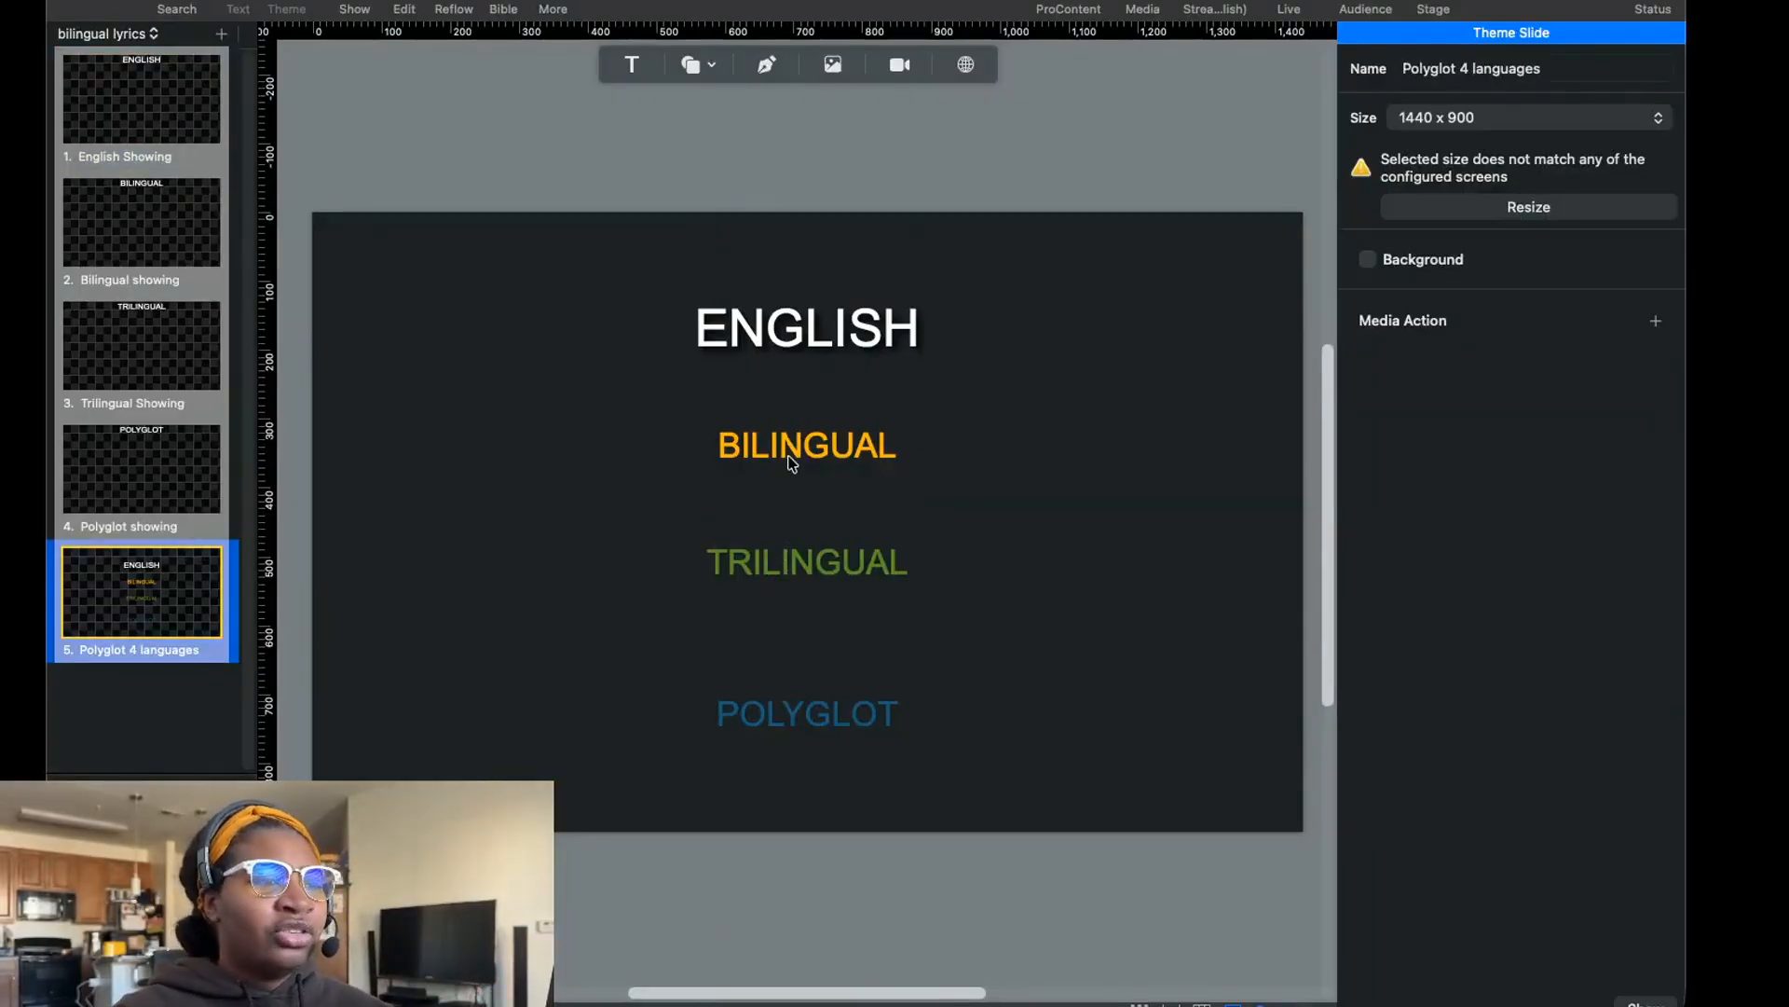
left_click_drag(811, 399, 784, 464)
left_click(811, 322)
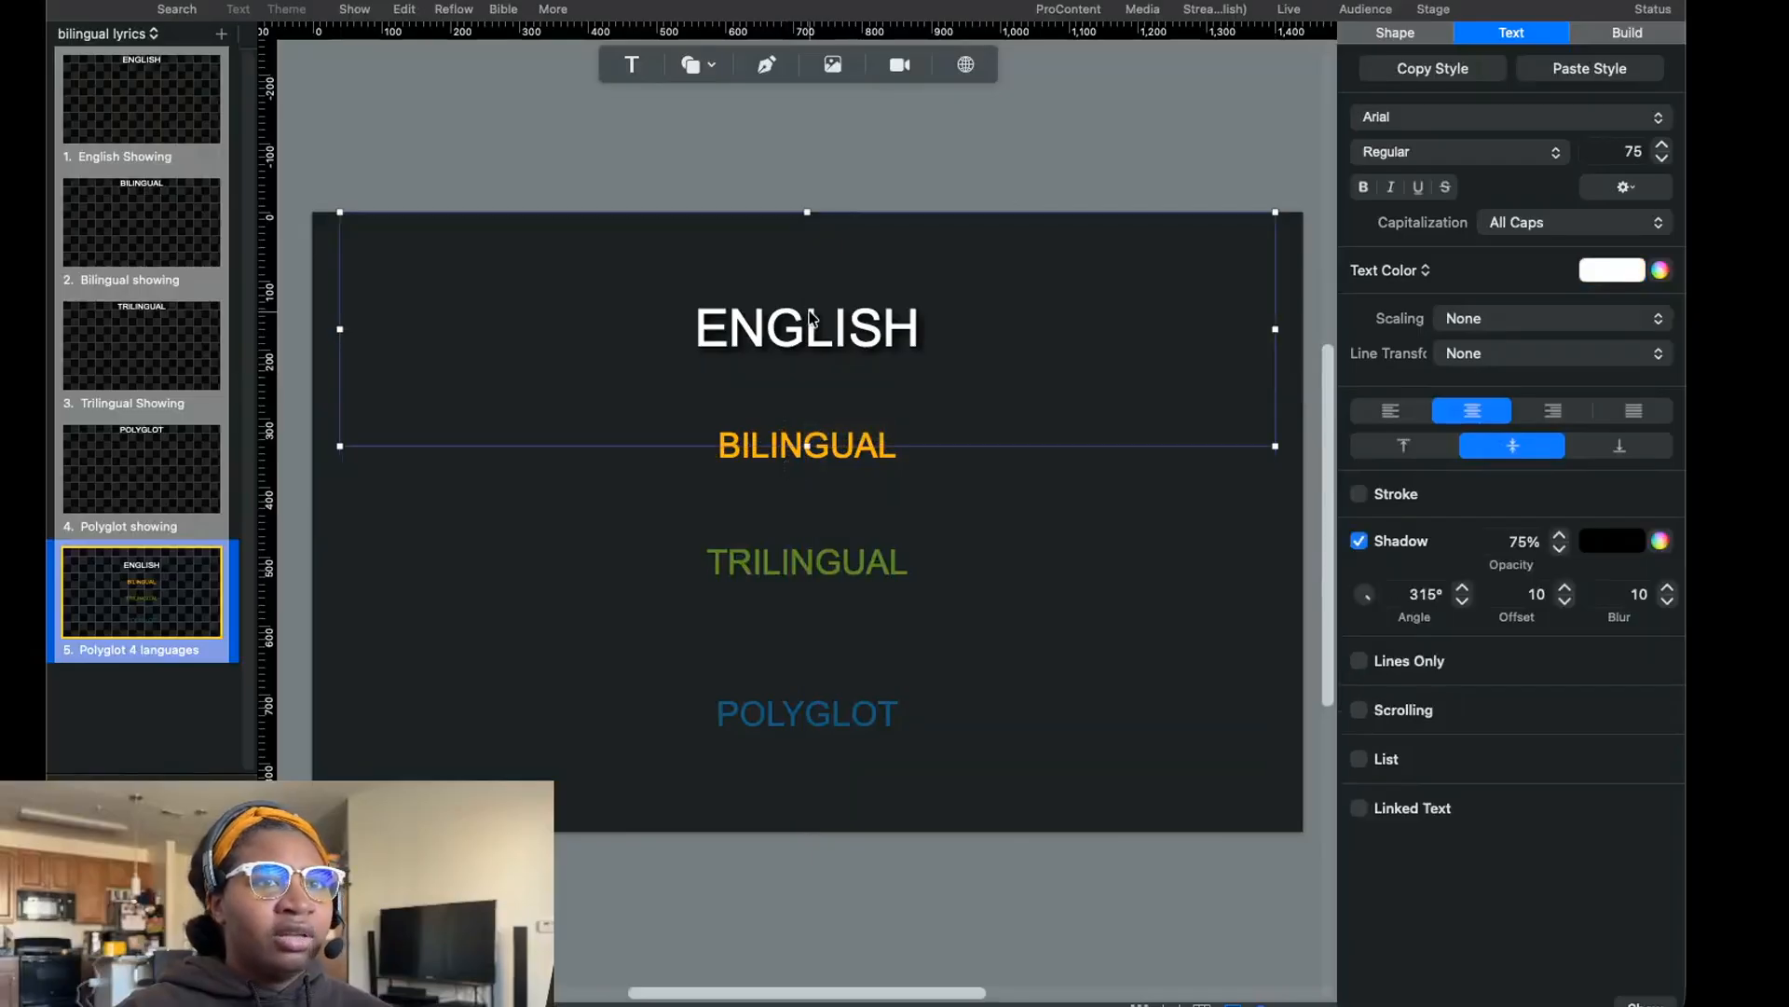
left_click(1496, 72)
left_click(900, 452)
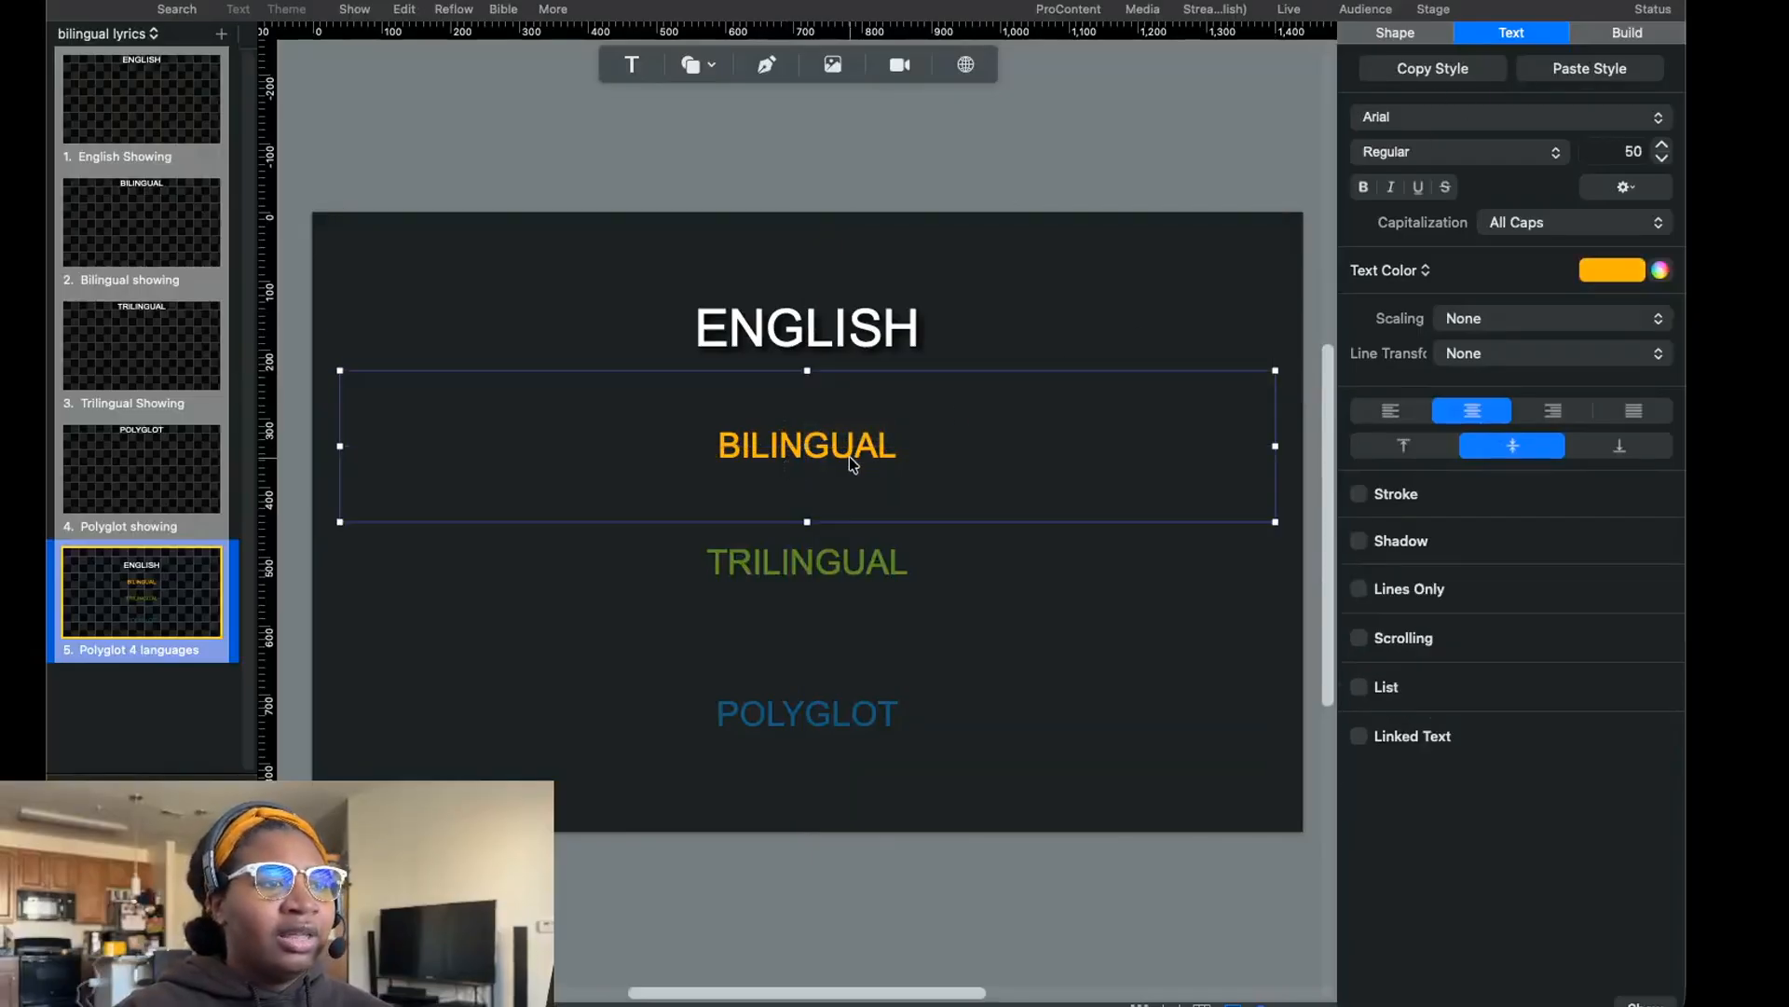
left_click(1611, 73)
left_click_drag(751, 402, 753, 288)
left_click_drag(848, 424, 843, 535)
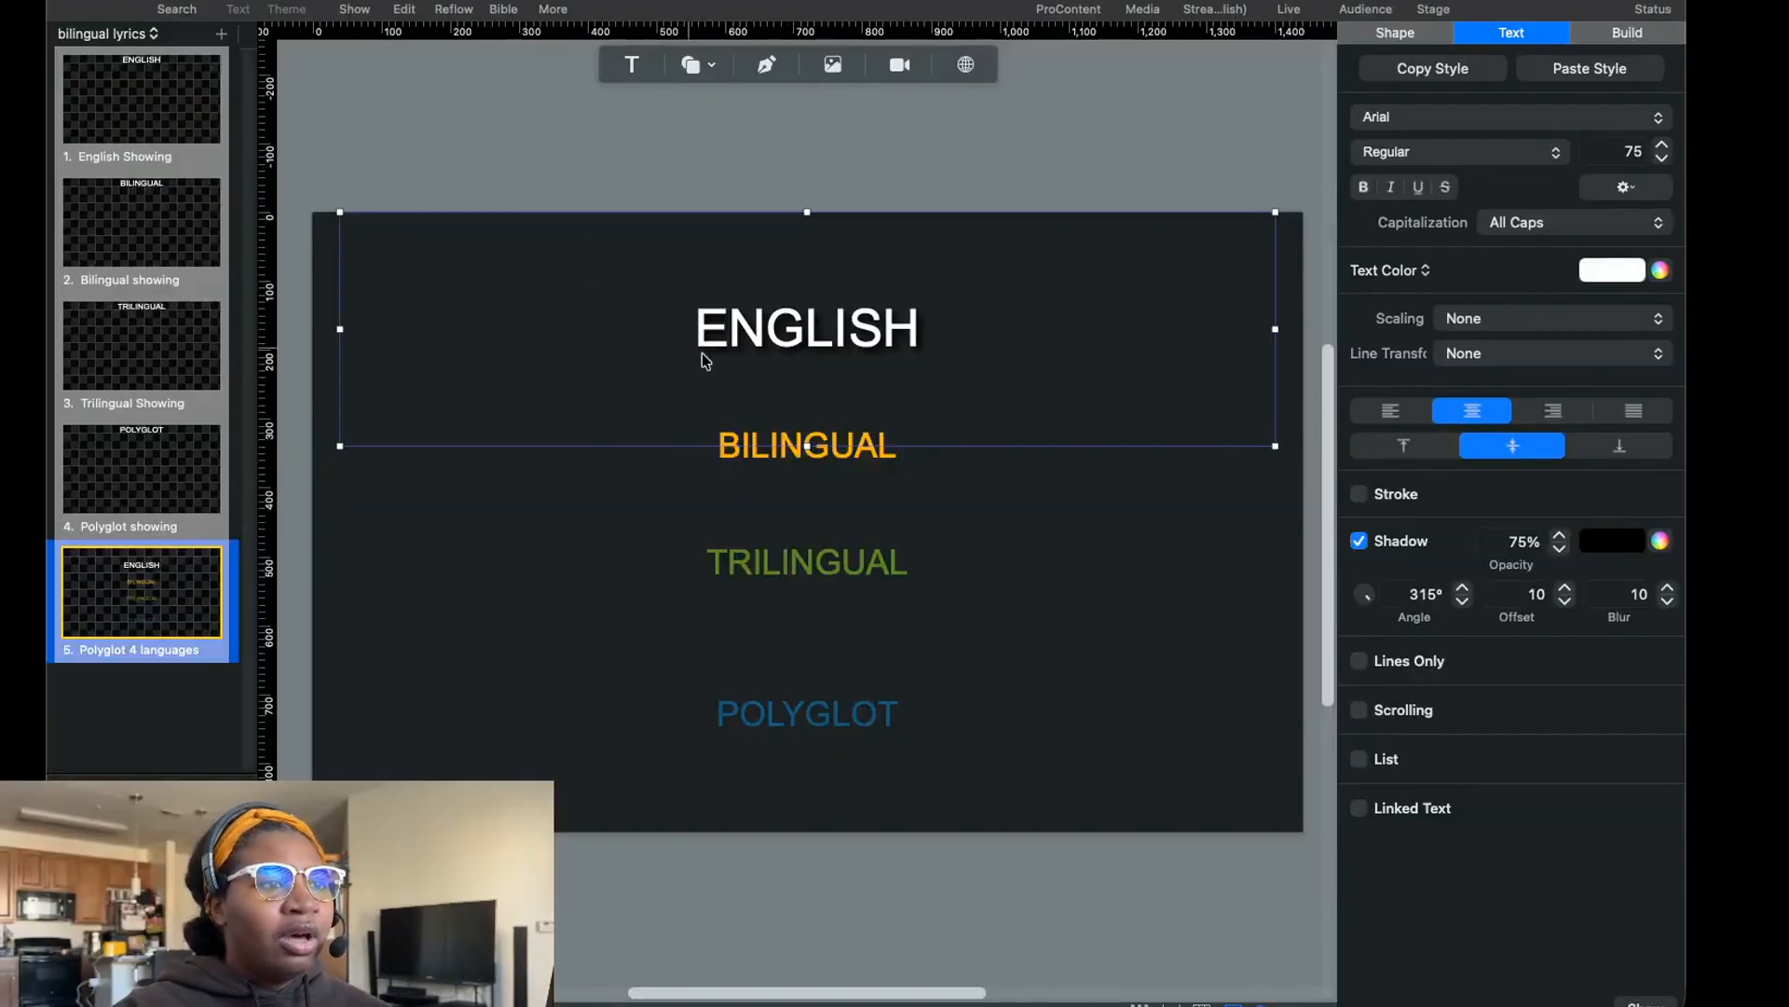
left_click(1124, 618)
left_click(1000, 330)
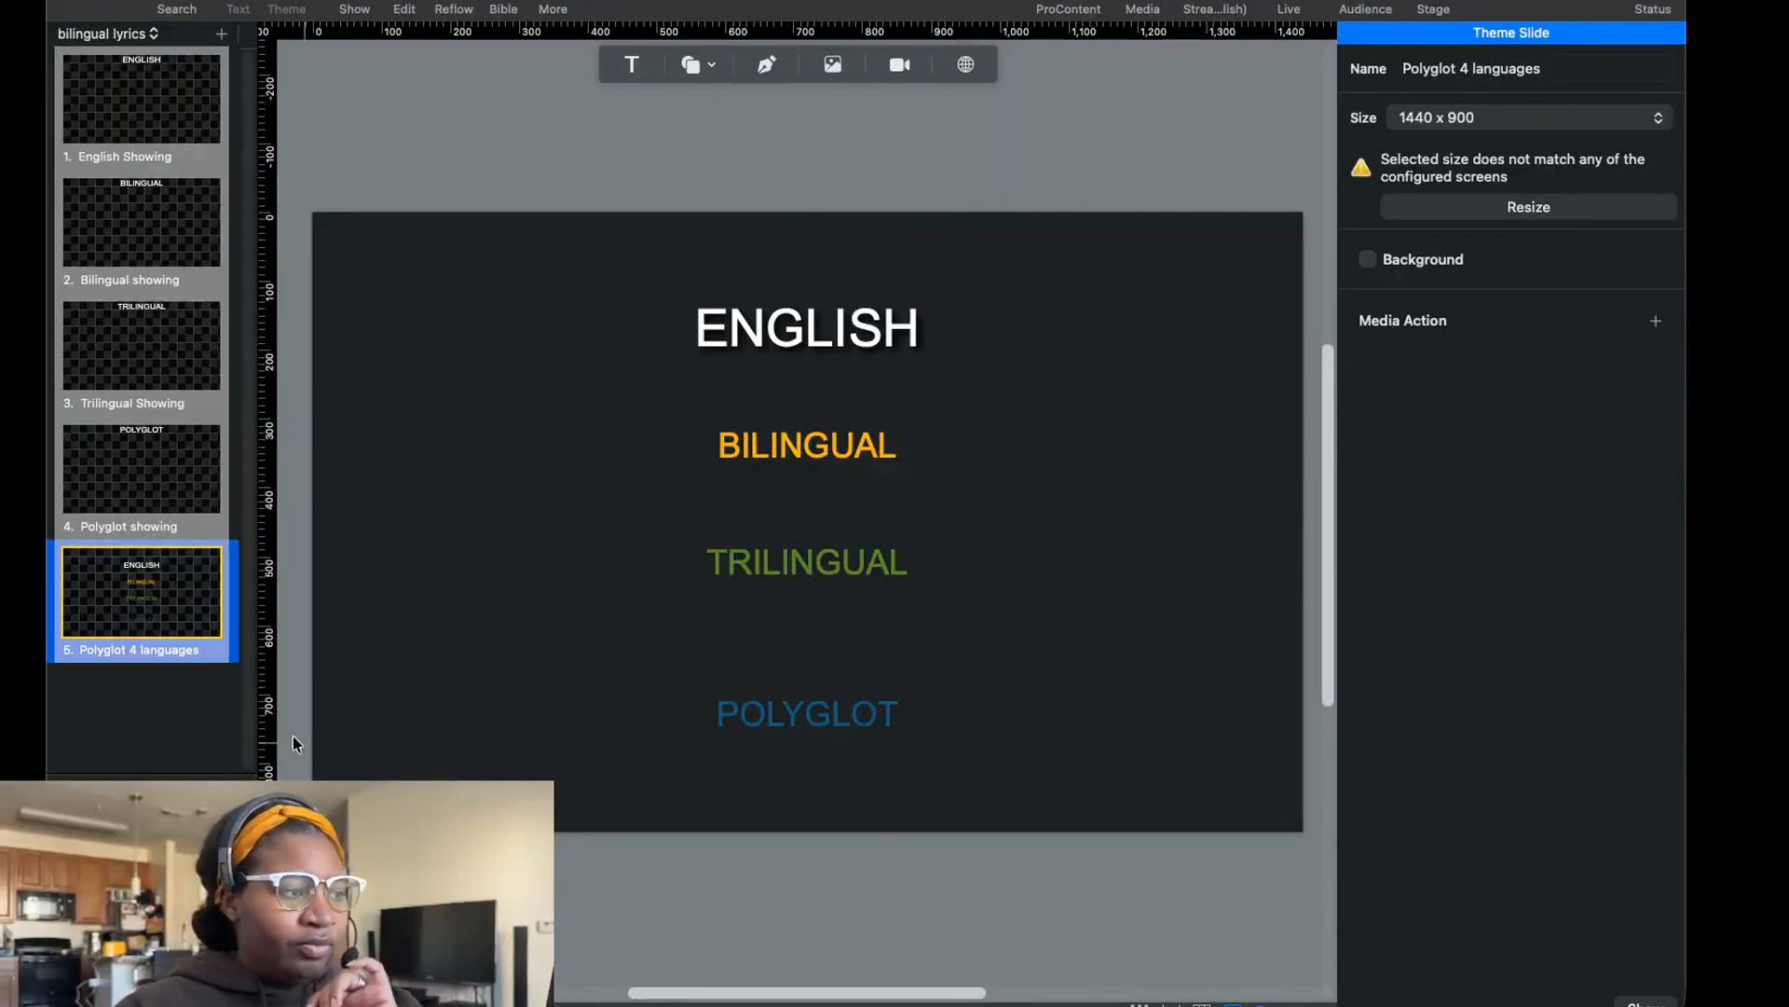
Examine the Polyglot showing and English Showing theme slides, including the text boxes parked below the English slide's canvas.
left_click(138, 502)
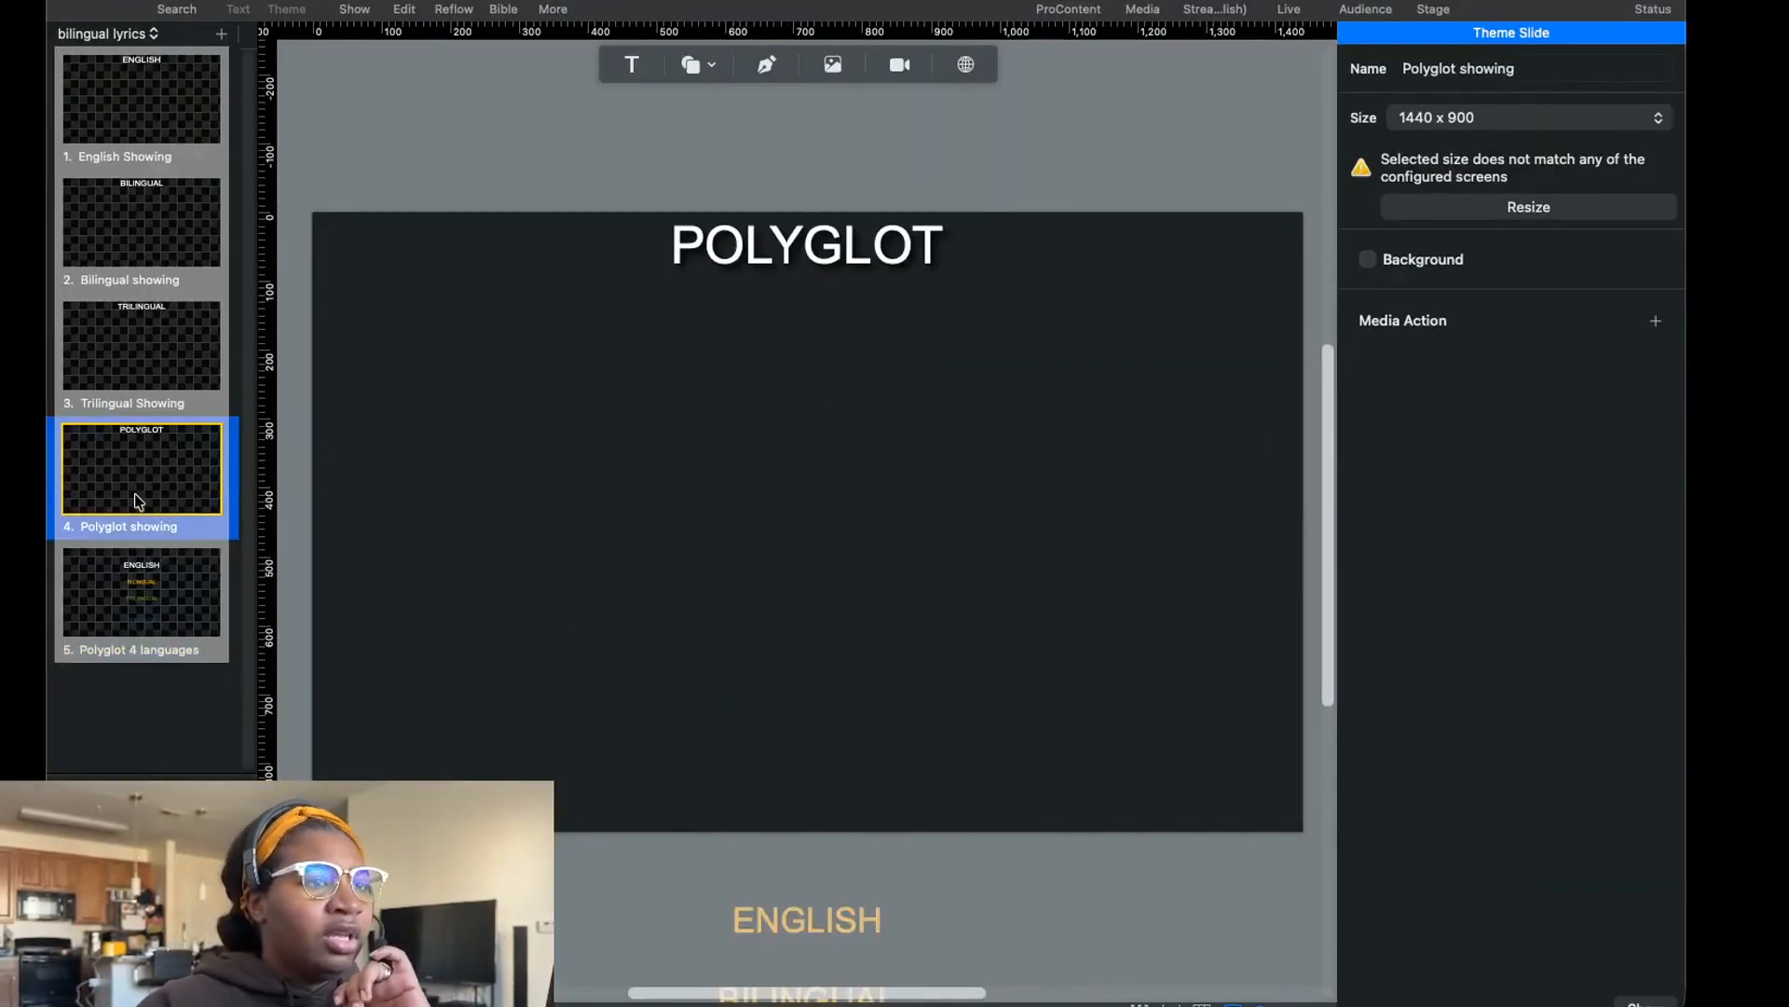
left_click(106, 84)
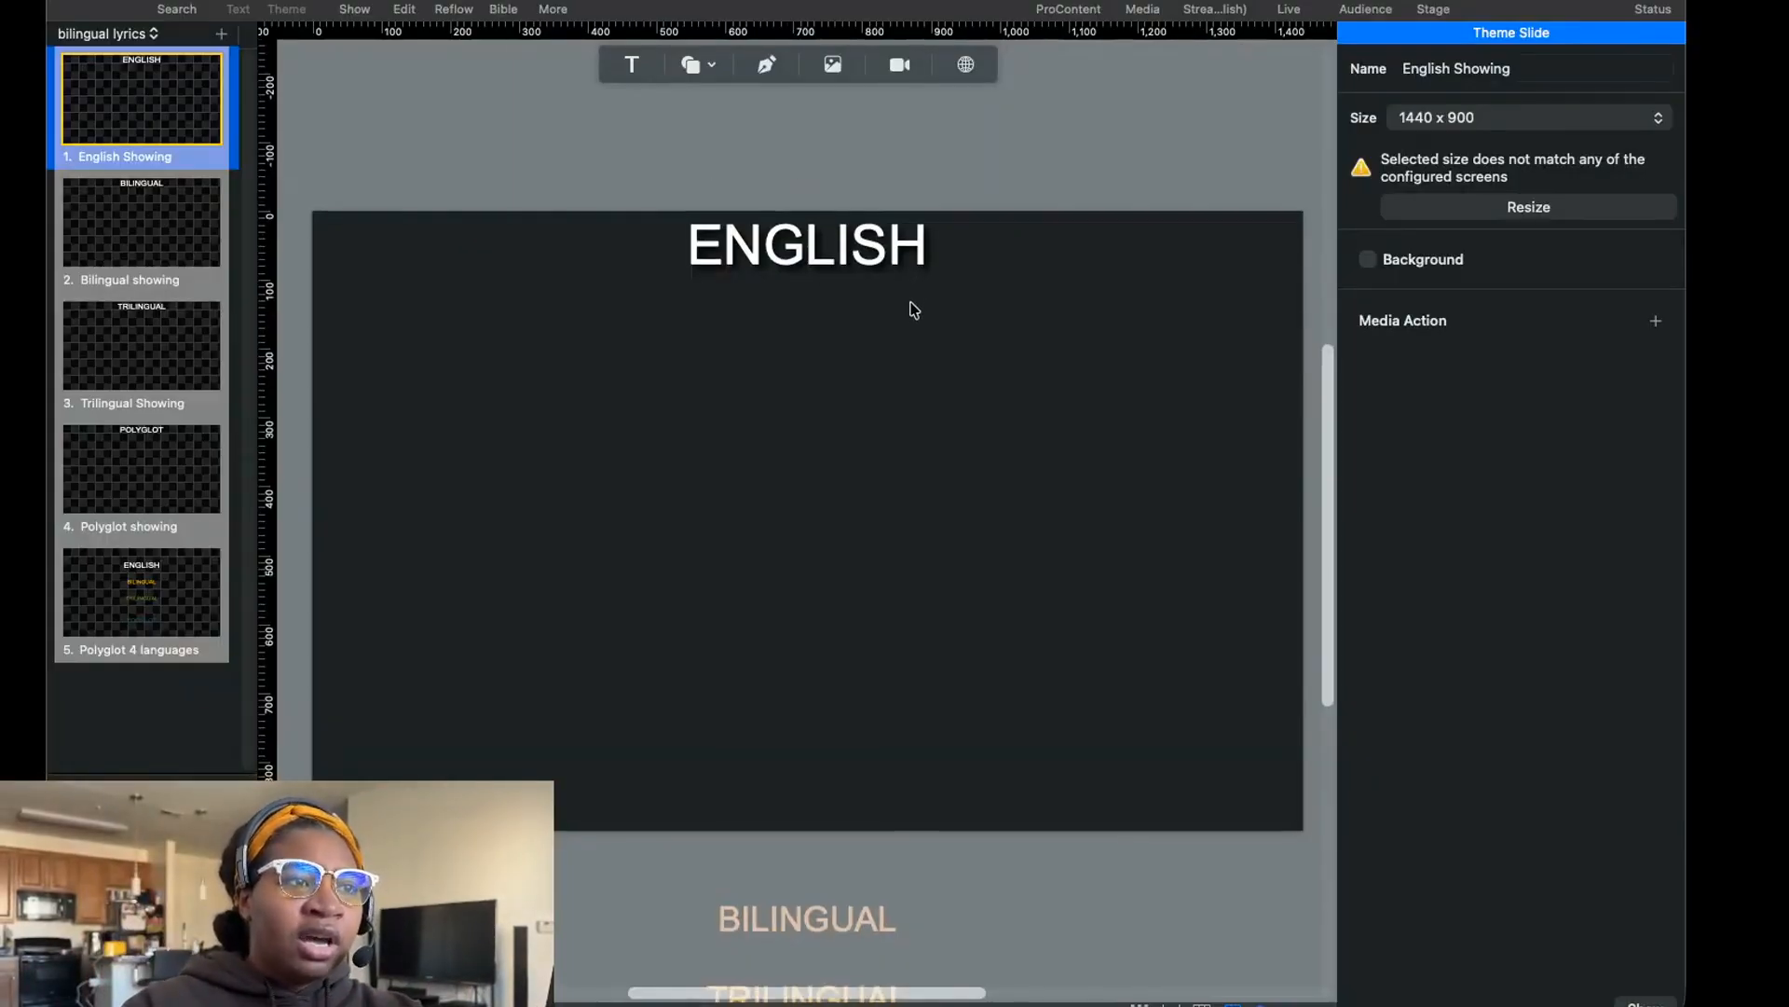
scroll(911, 314, "down", 1)
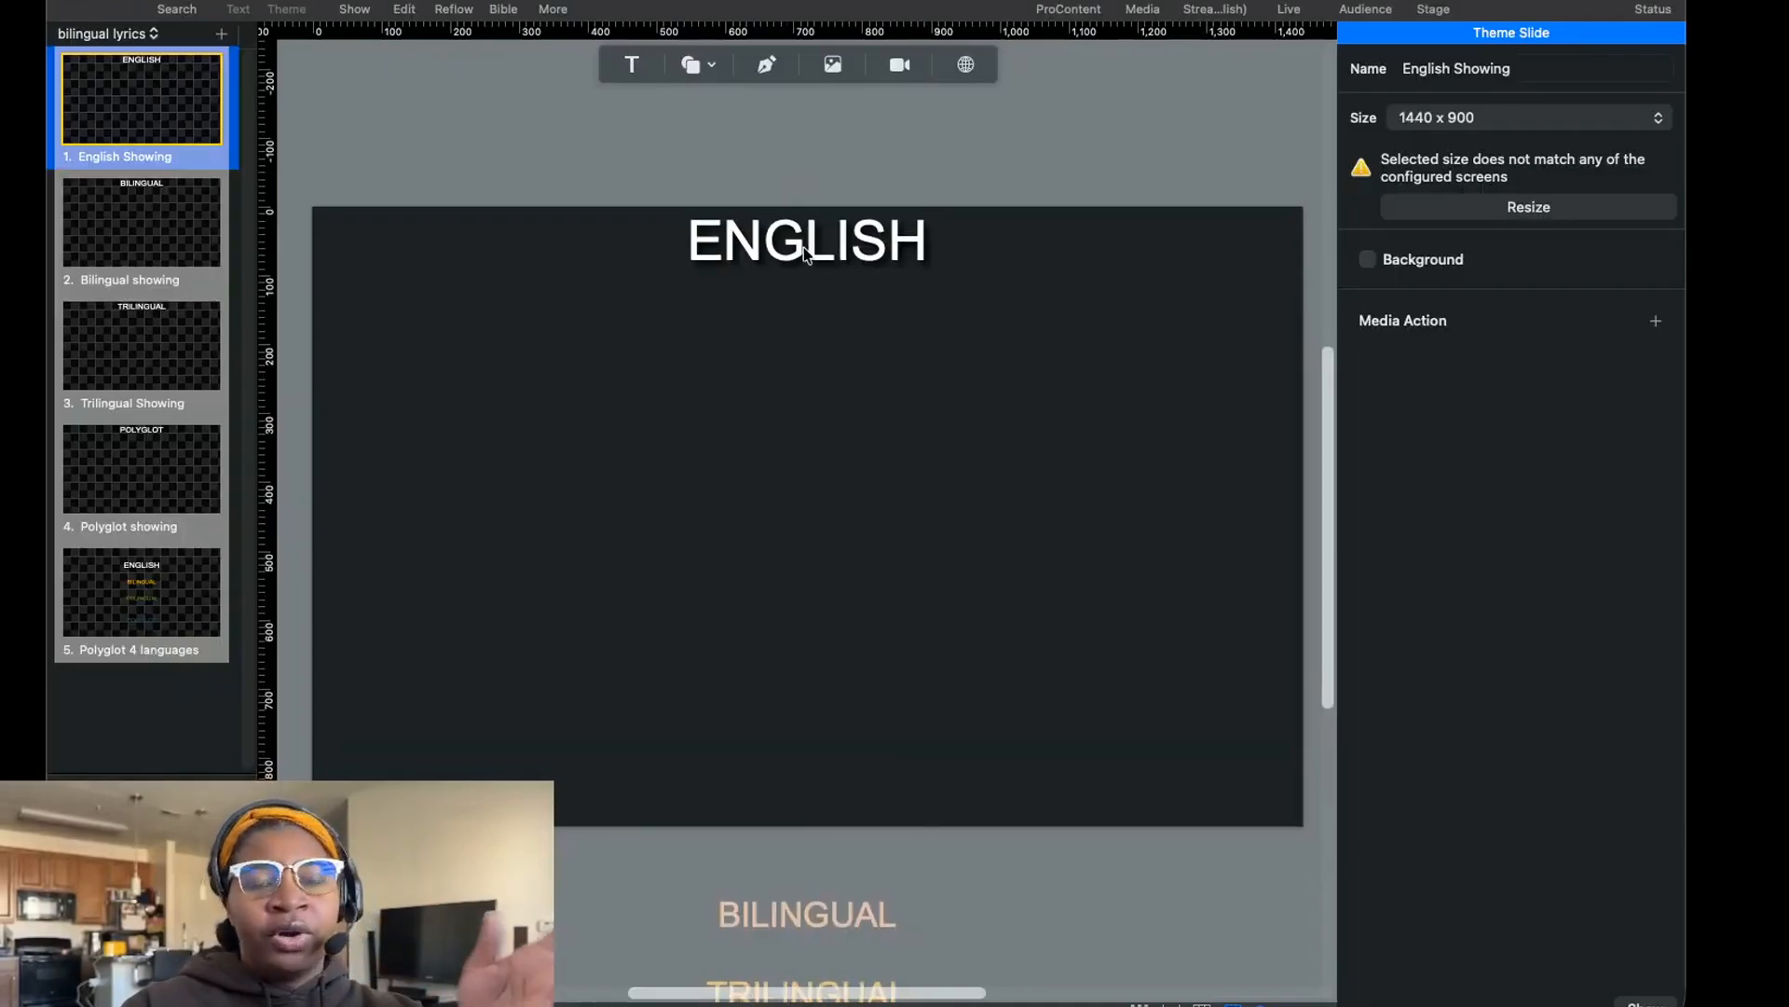
mouse_move(762, 251)
left_mouse_down()
mouse_move(762, 272)
mouse_move(763, 251)
left_mouse_up()
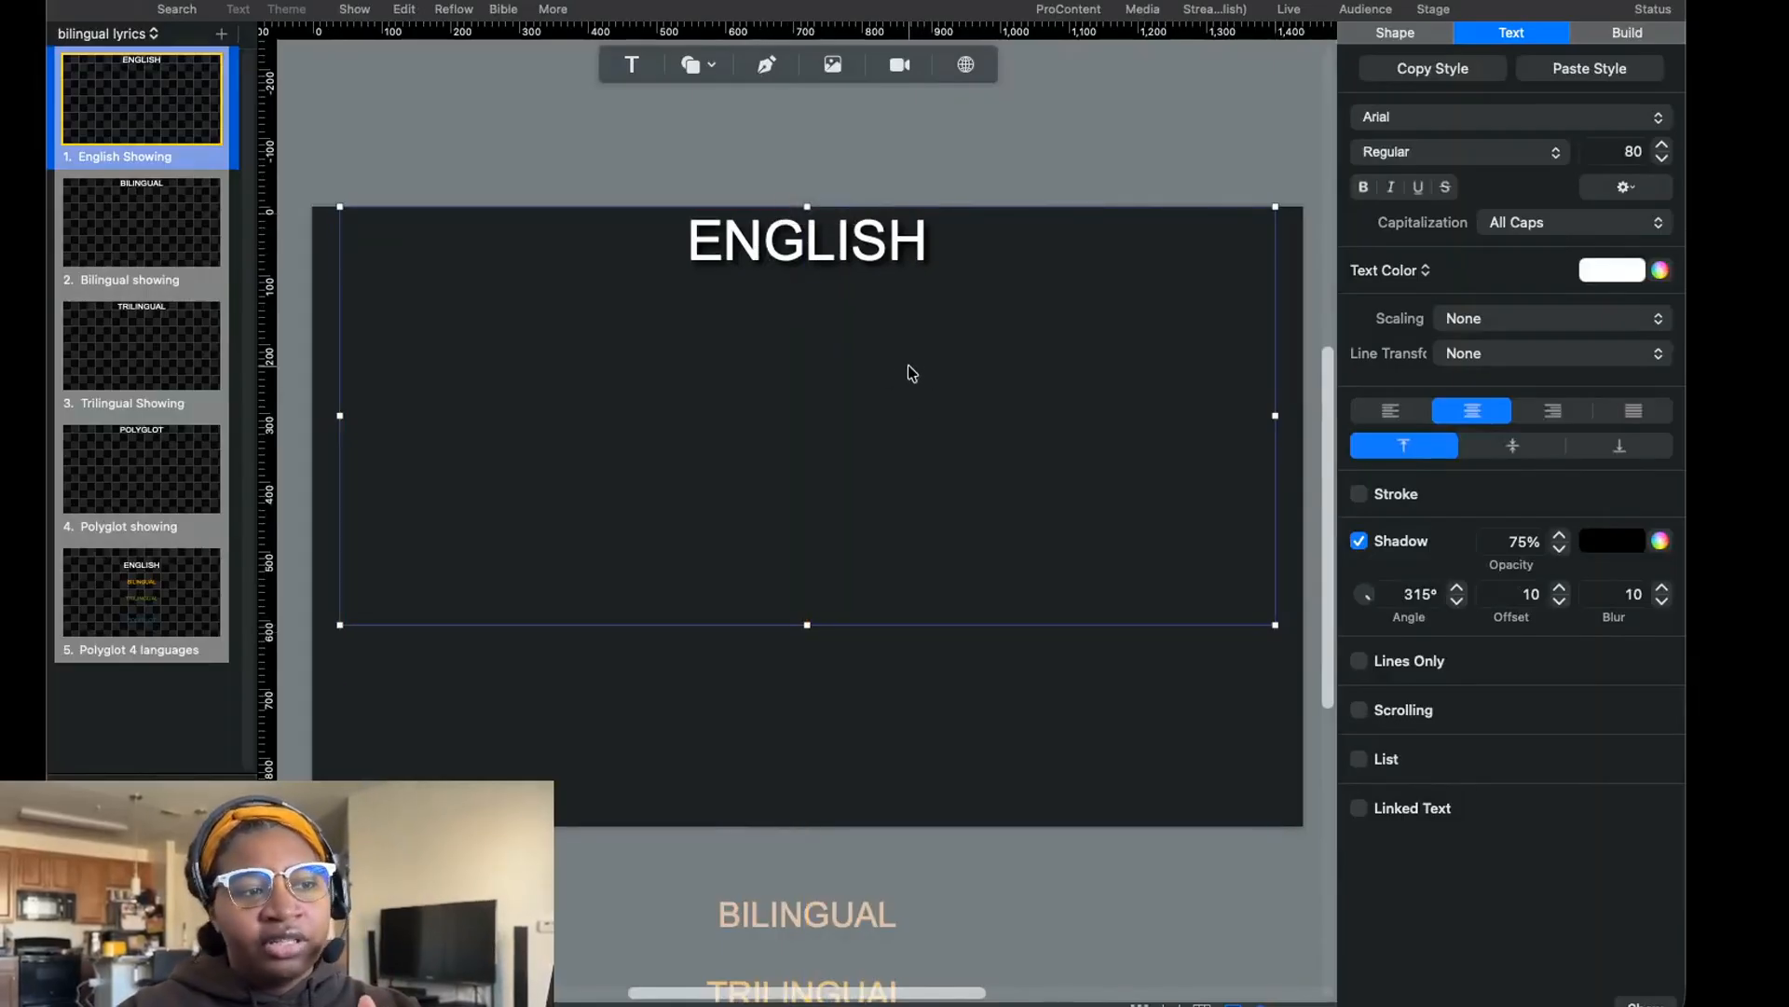
scroll(909, 367, "down", 2)
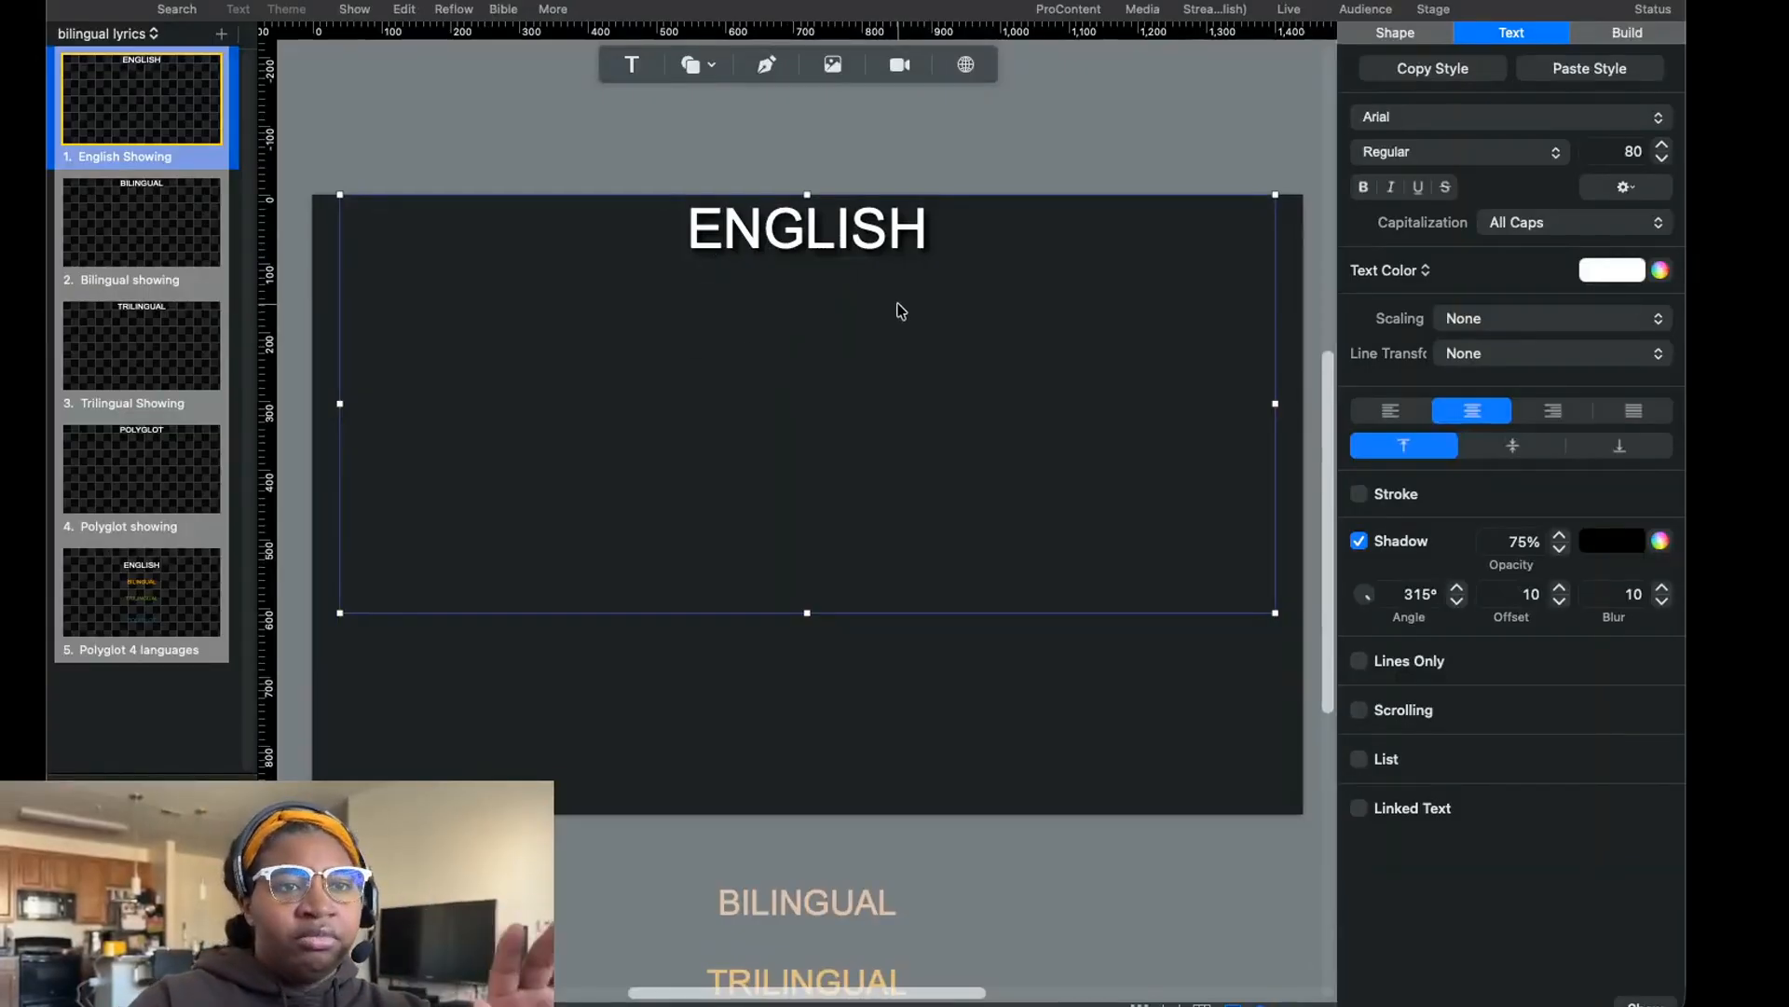
scroll(982, 352, "down", 5)
scroll(1022, 591, "up", 5)
scroll(950, 384, "down", 2)
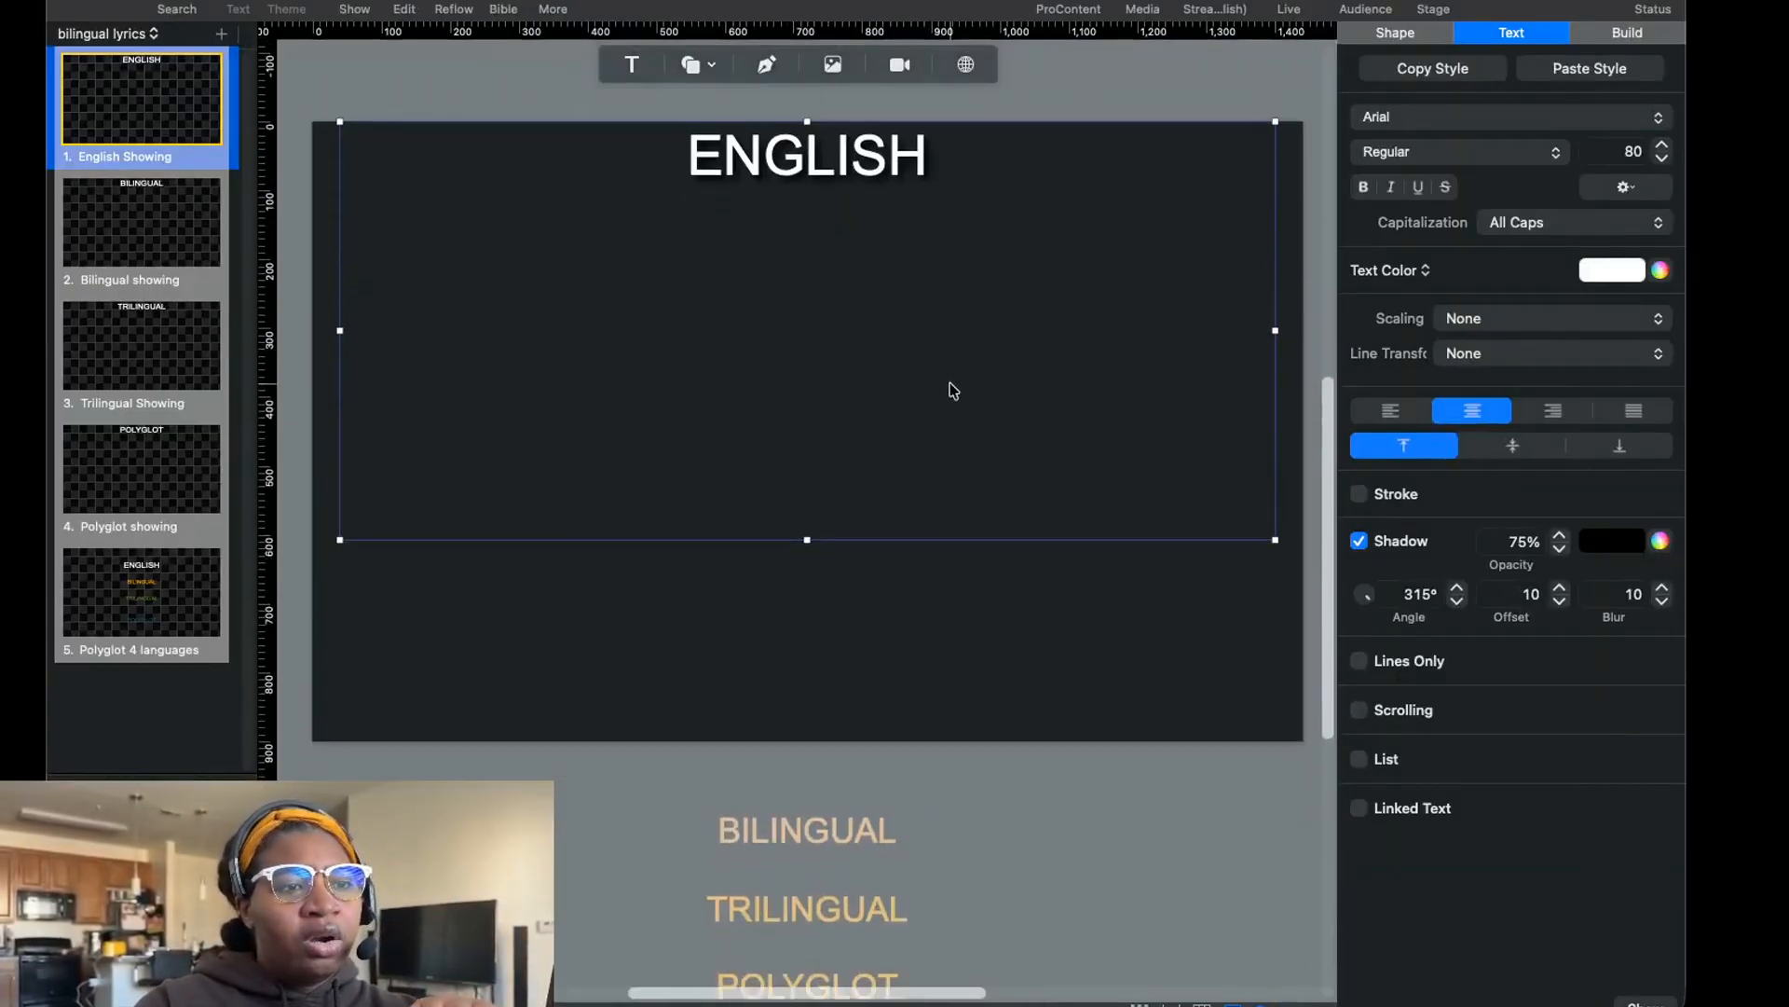
scroll(951, 388, "up", 2)
scroll(951, 388, "down", 5)
scroll(1007, 504, "down", 3)
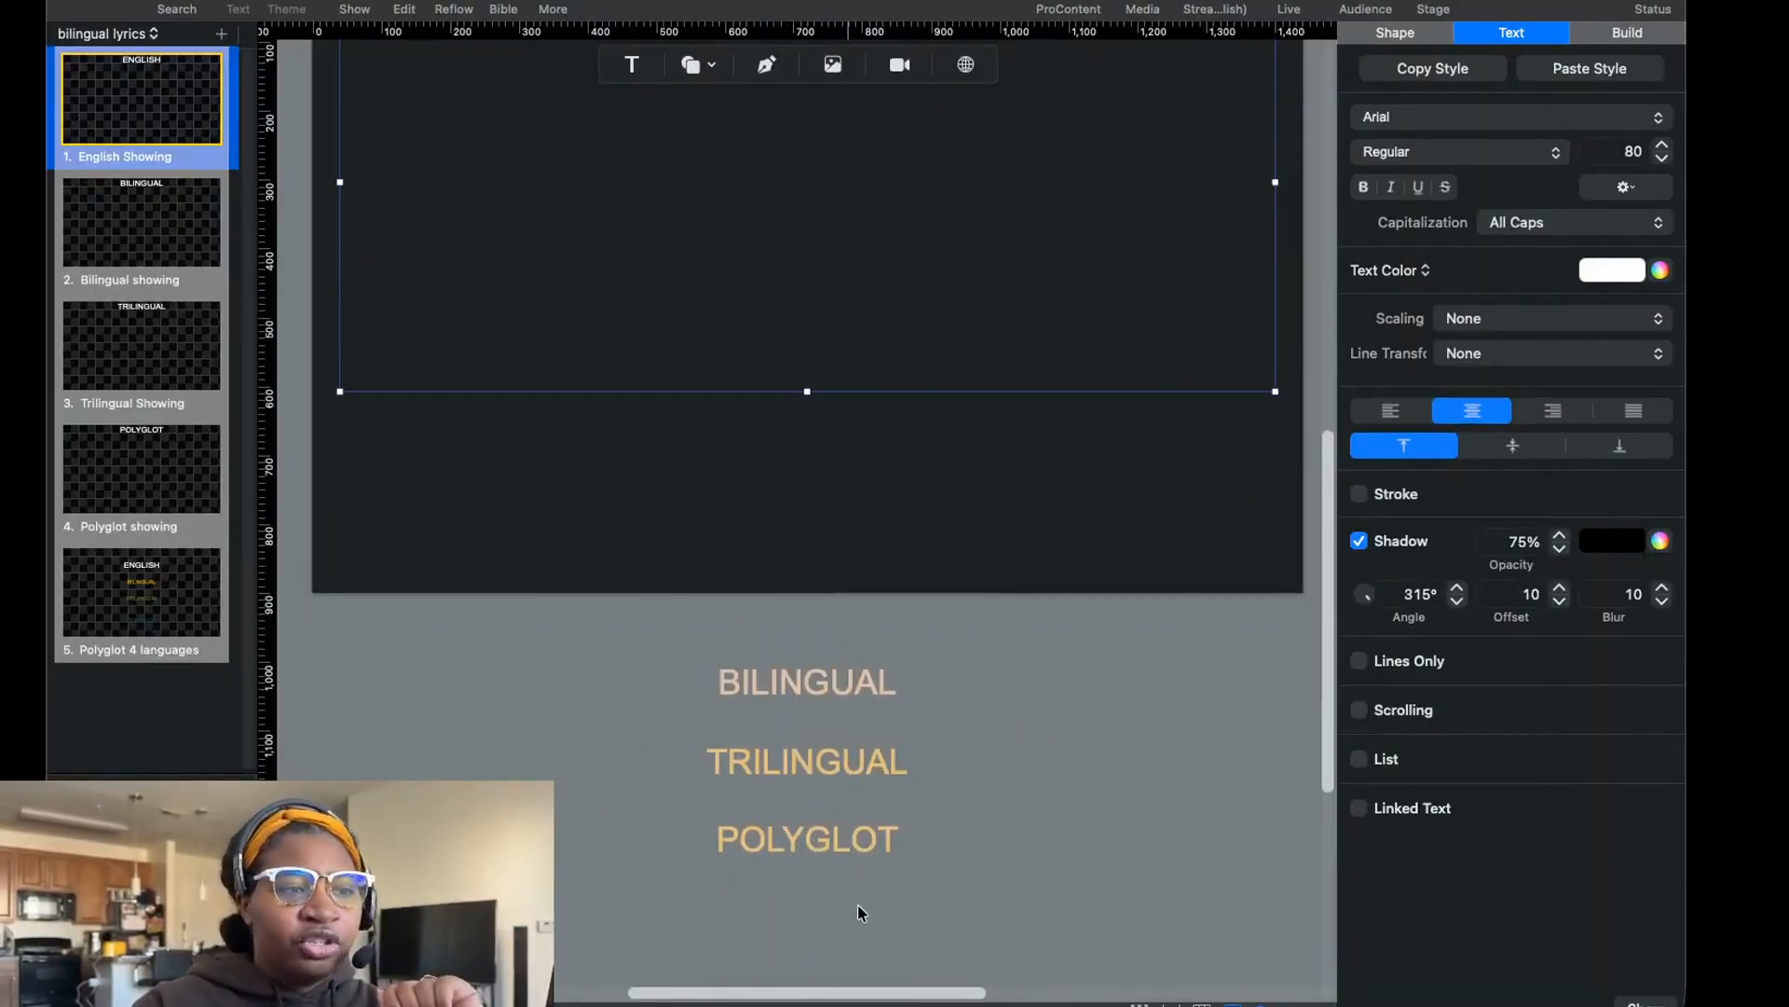
scroll(1003, 821, "up", 10)
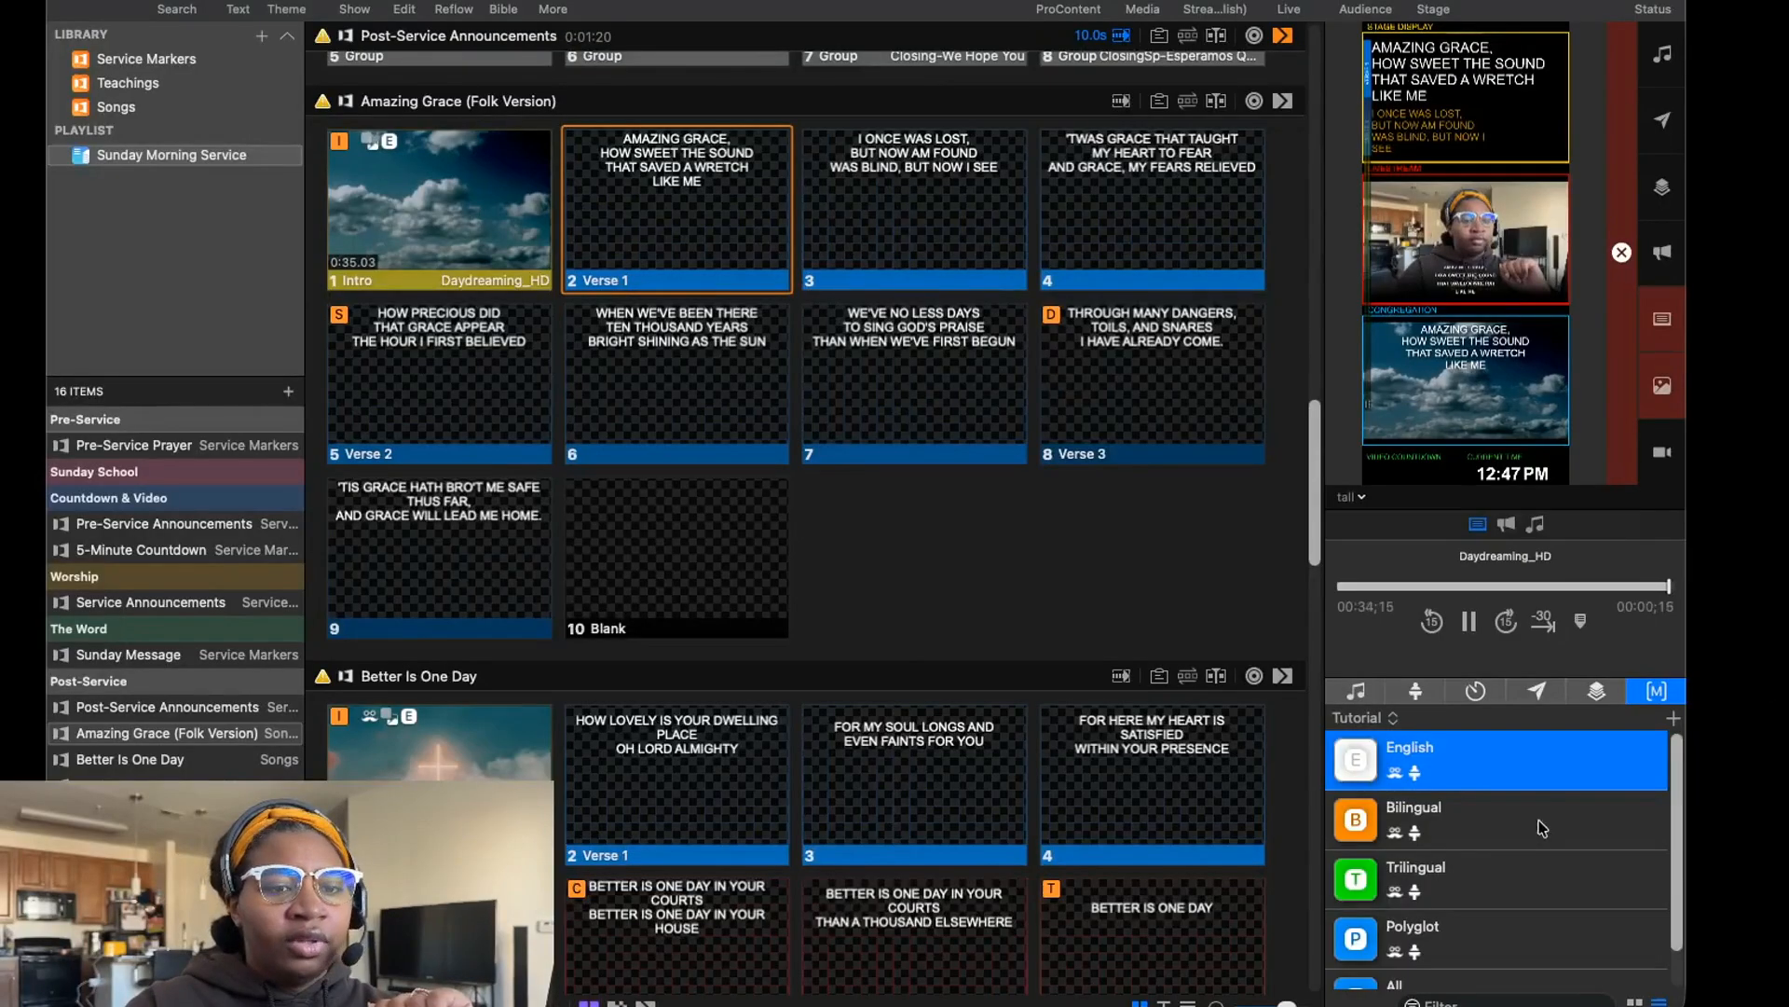
Return to the presentation view and review the language macros in the Tutorial collection.
scroll(1442, 797, "down", 1)
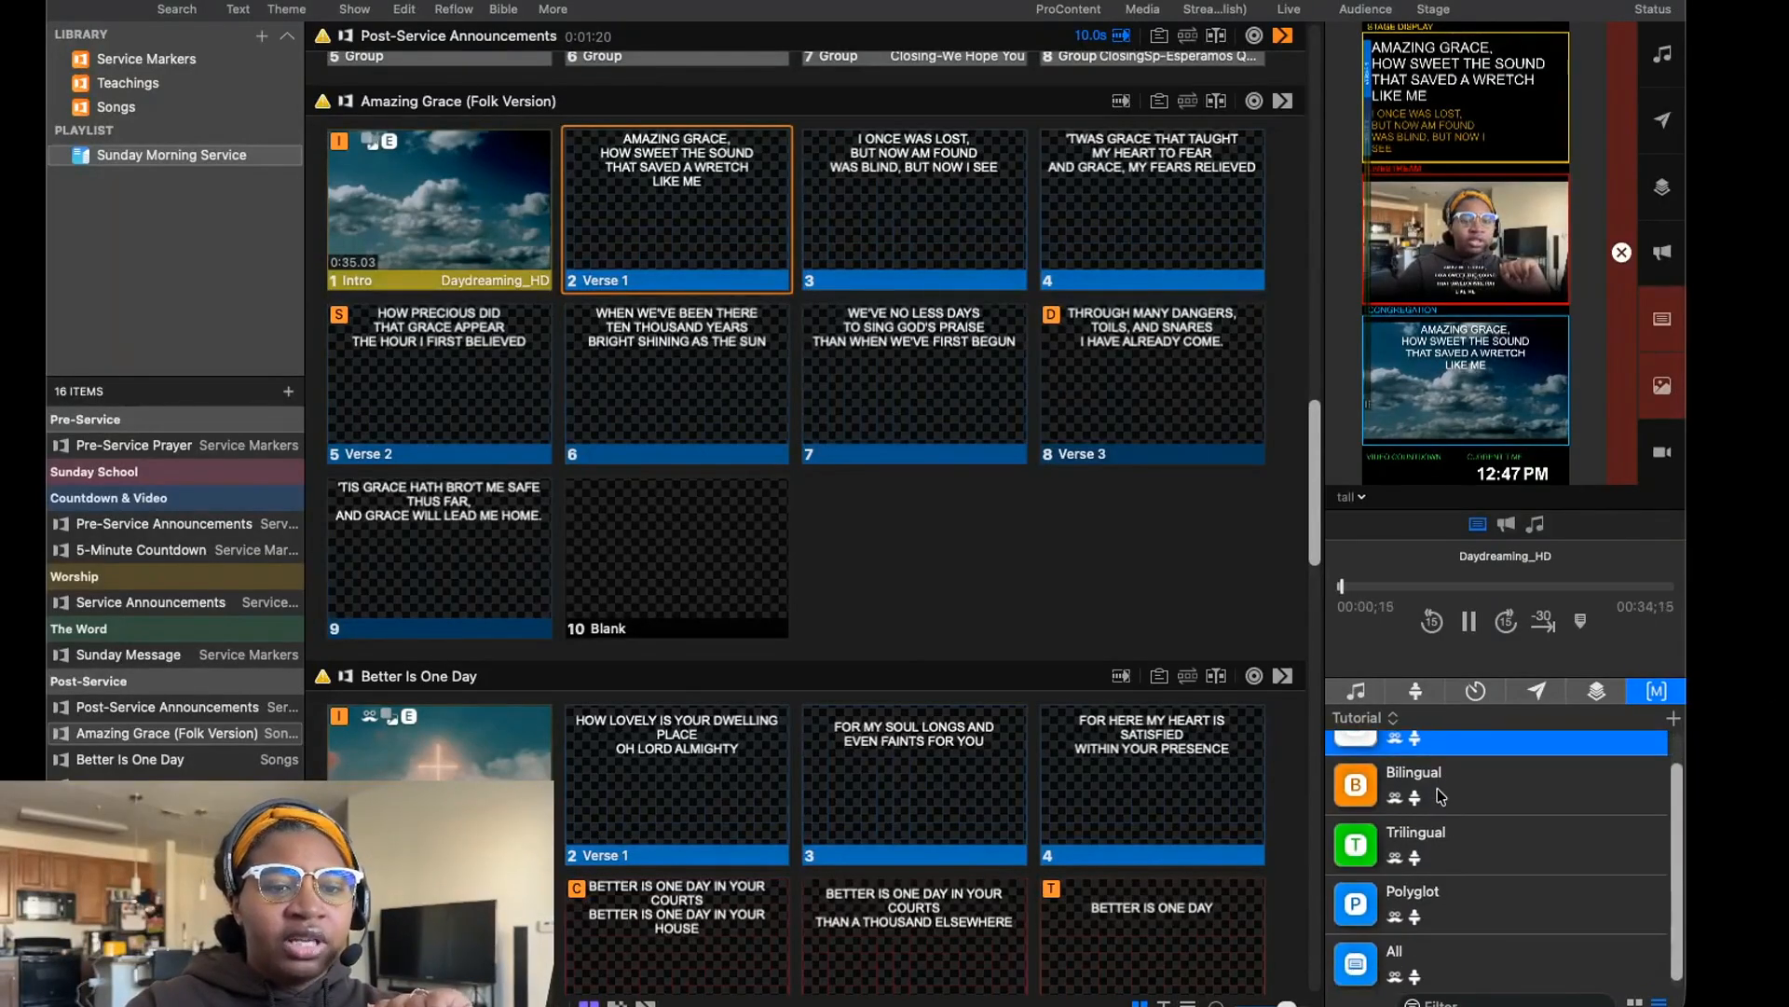
left_click(1443, 792)
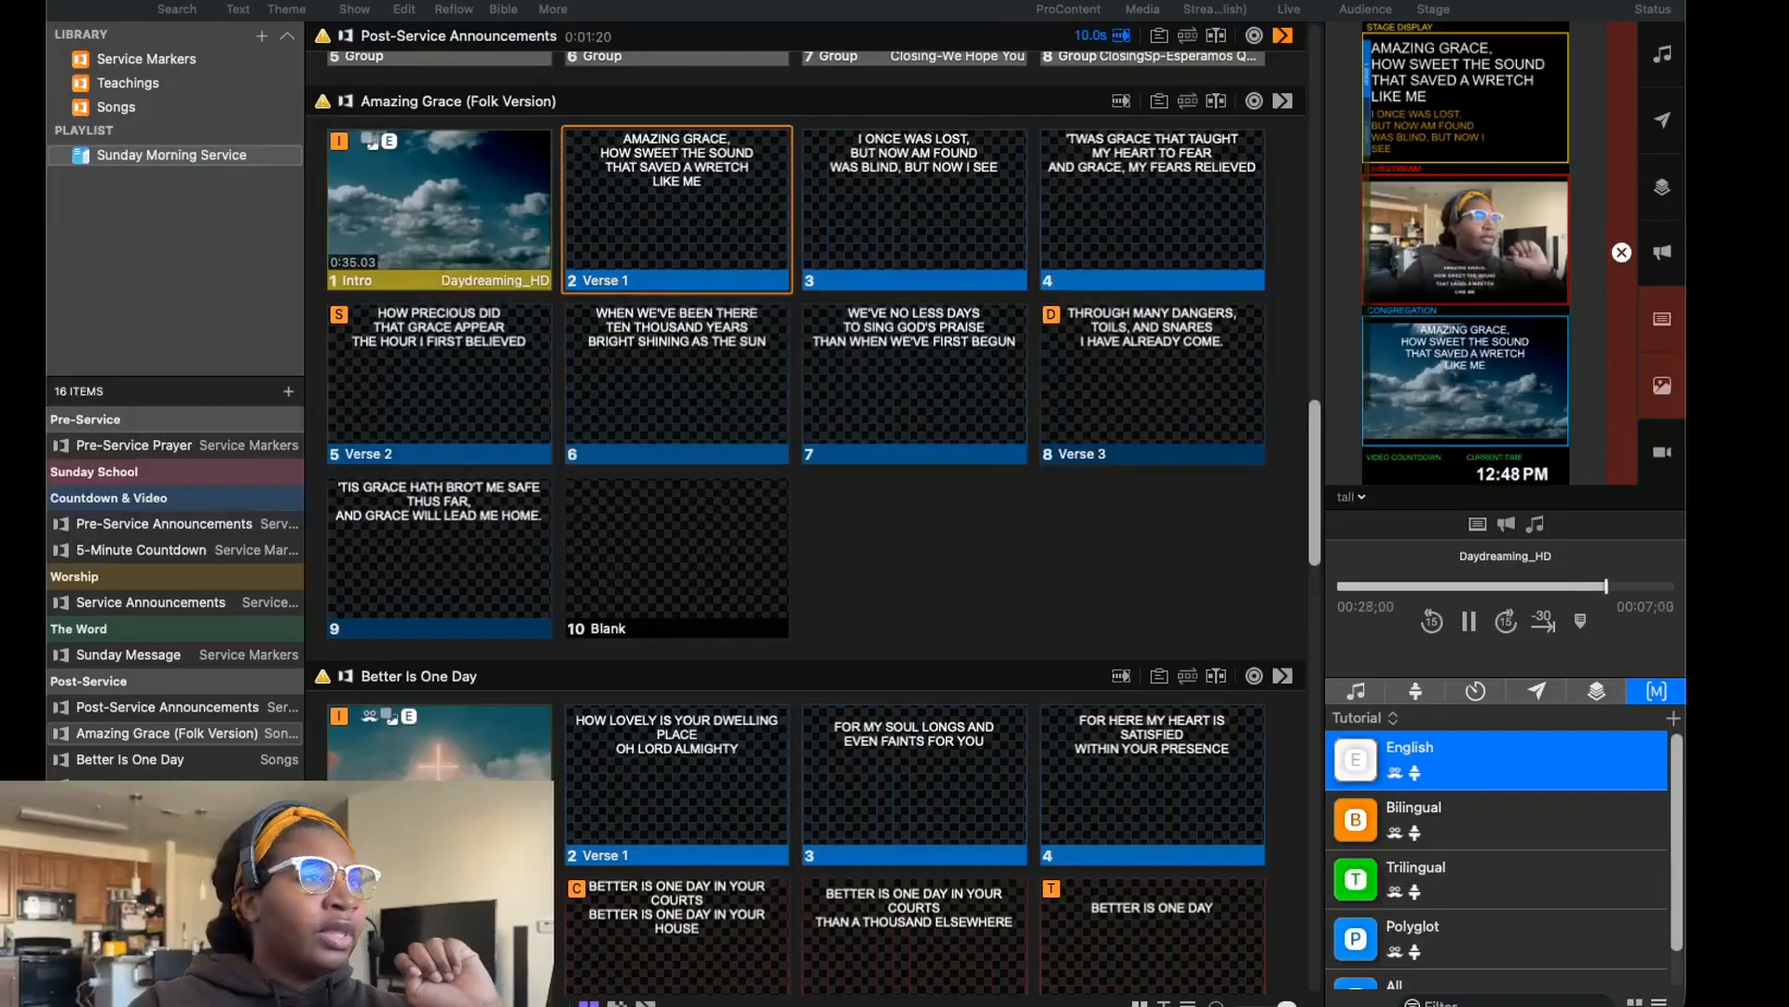
Reopen the Theme Editor and examine how the Bilingual, Trilingual and Polyglot text boxes sit outside the English Showing slide area.
left_click(553, 9)
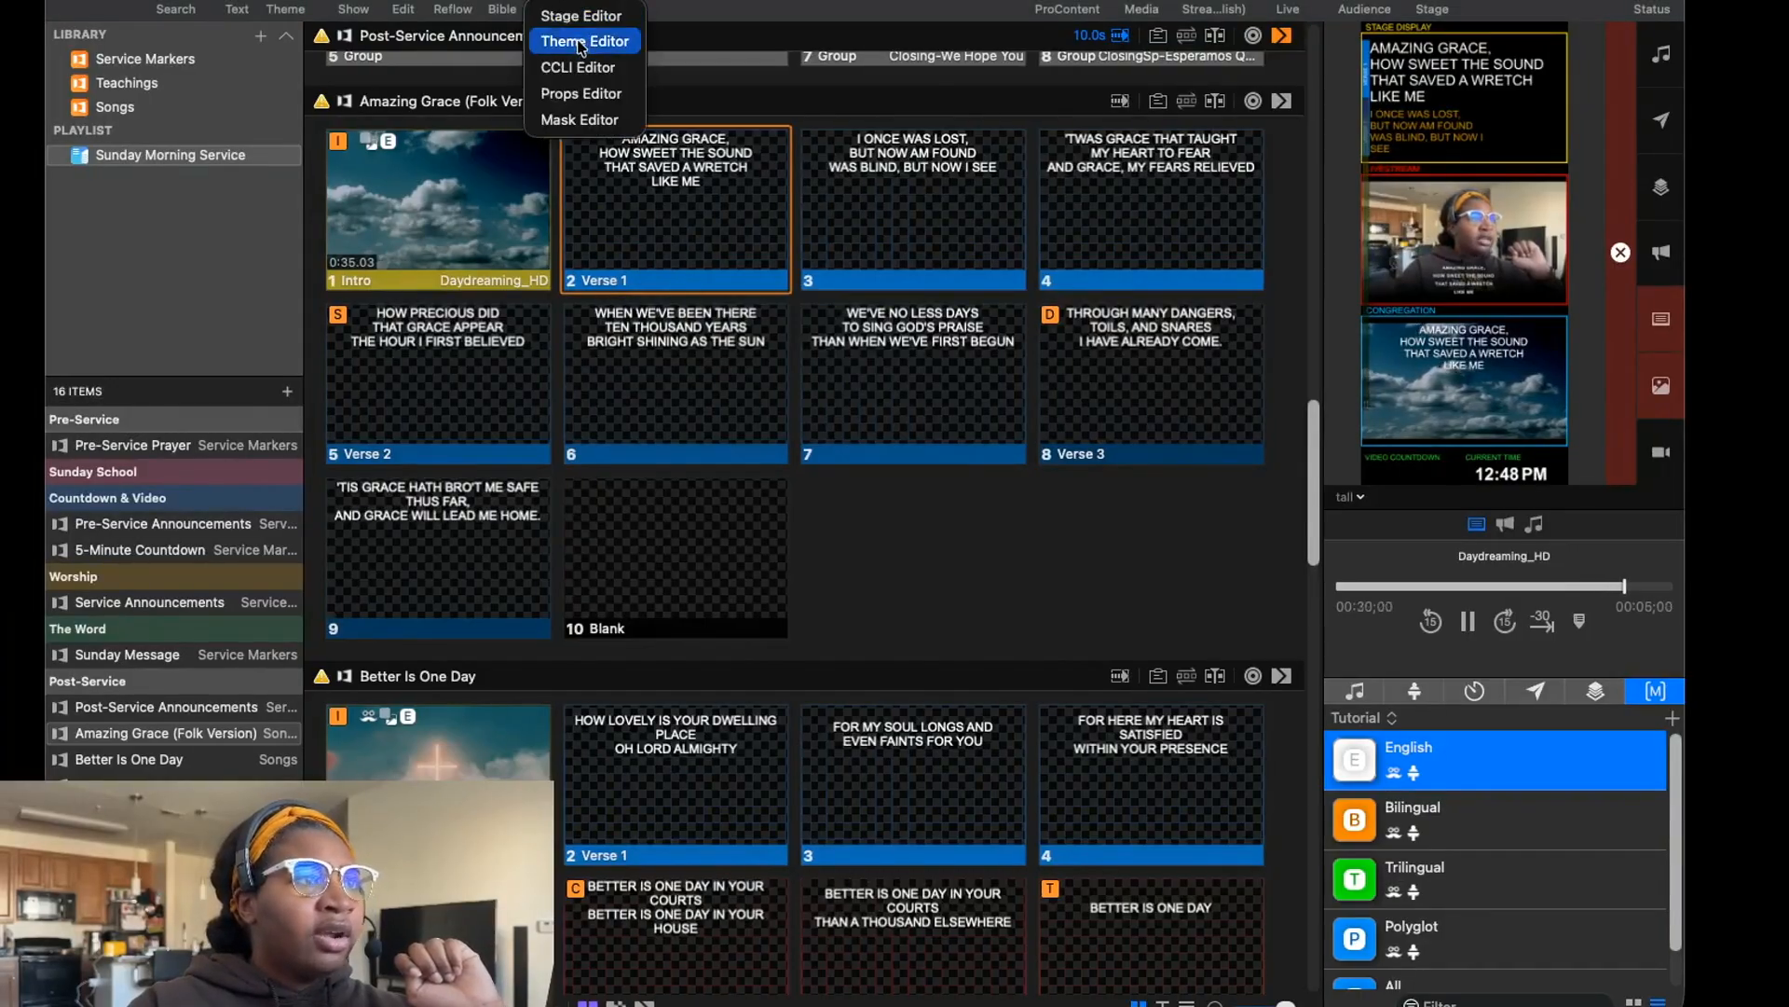
left_click(582, 42)
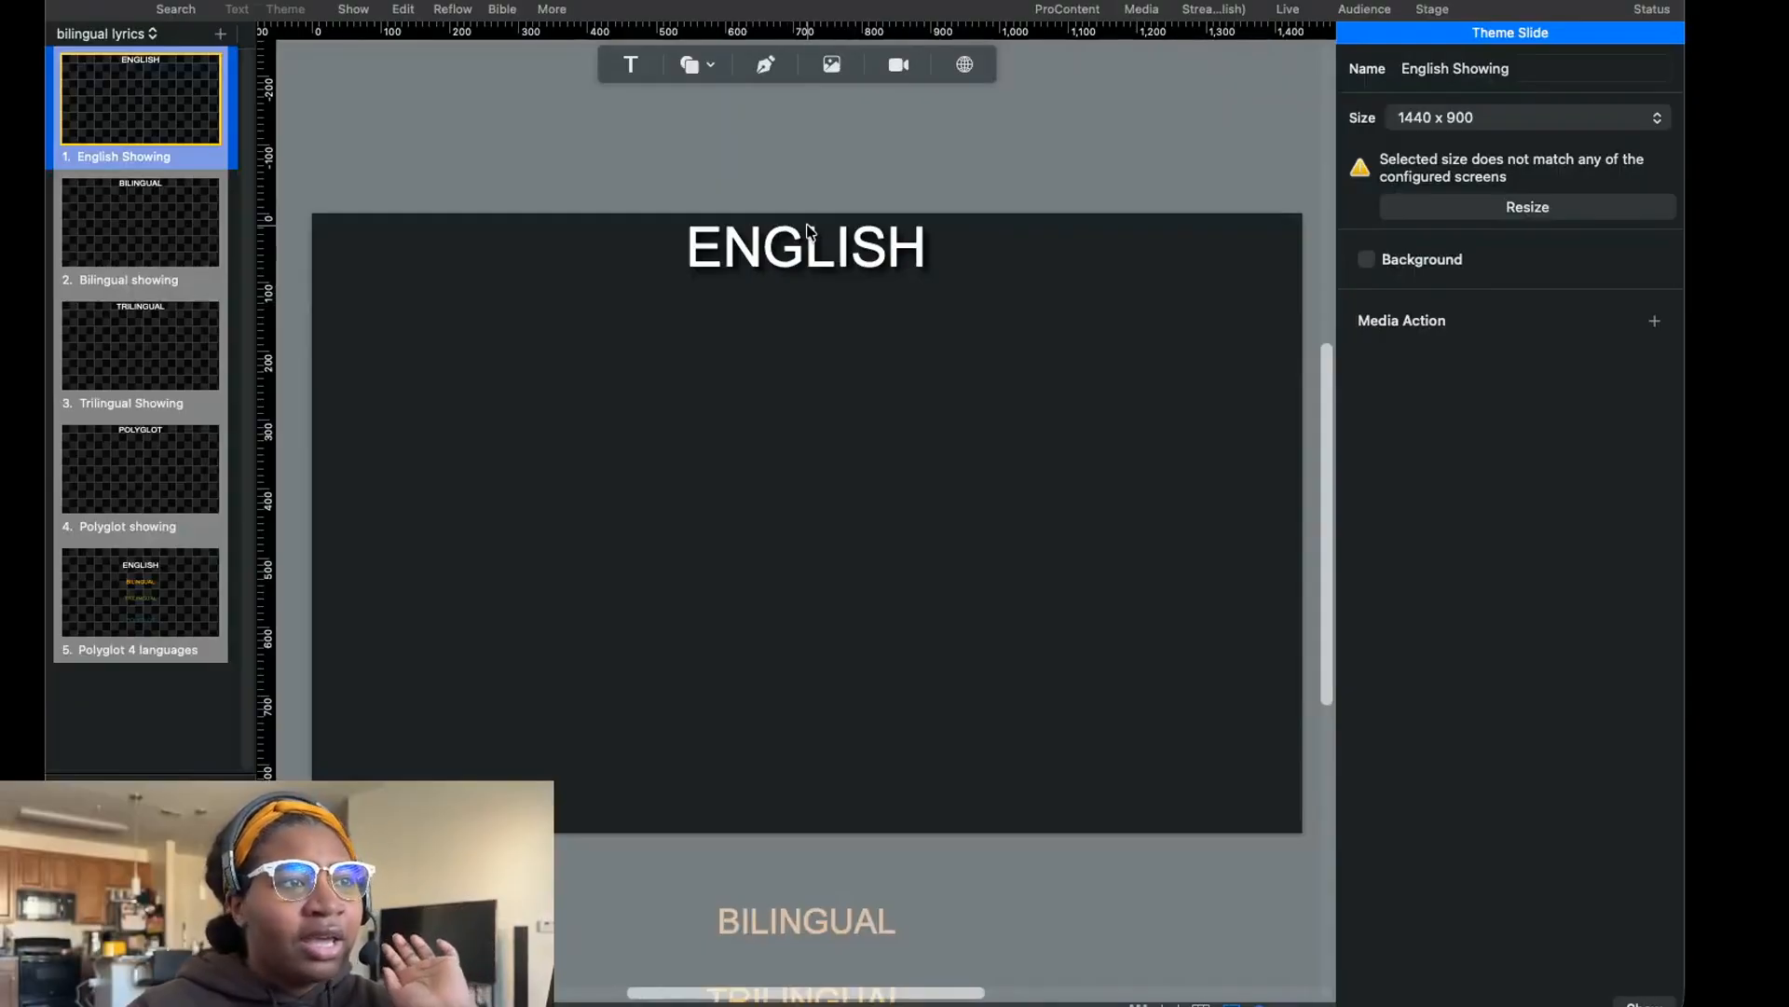
scroll(848, 509, "down", 5)
scroll(959, 663, "down", 4)
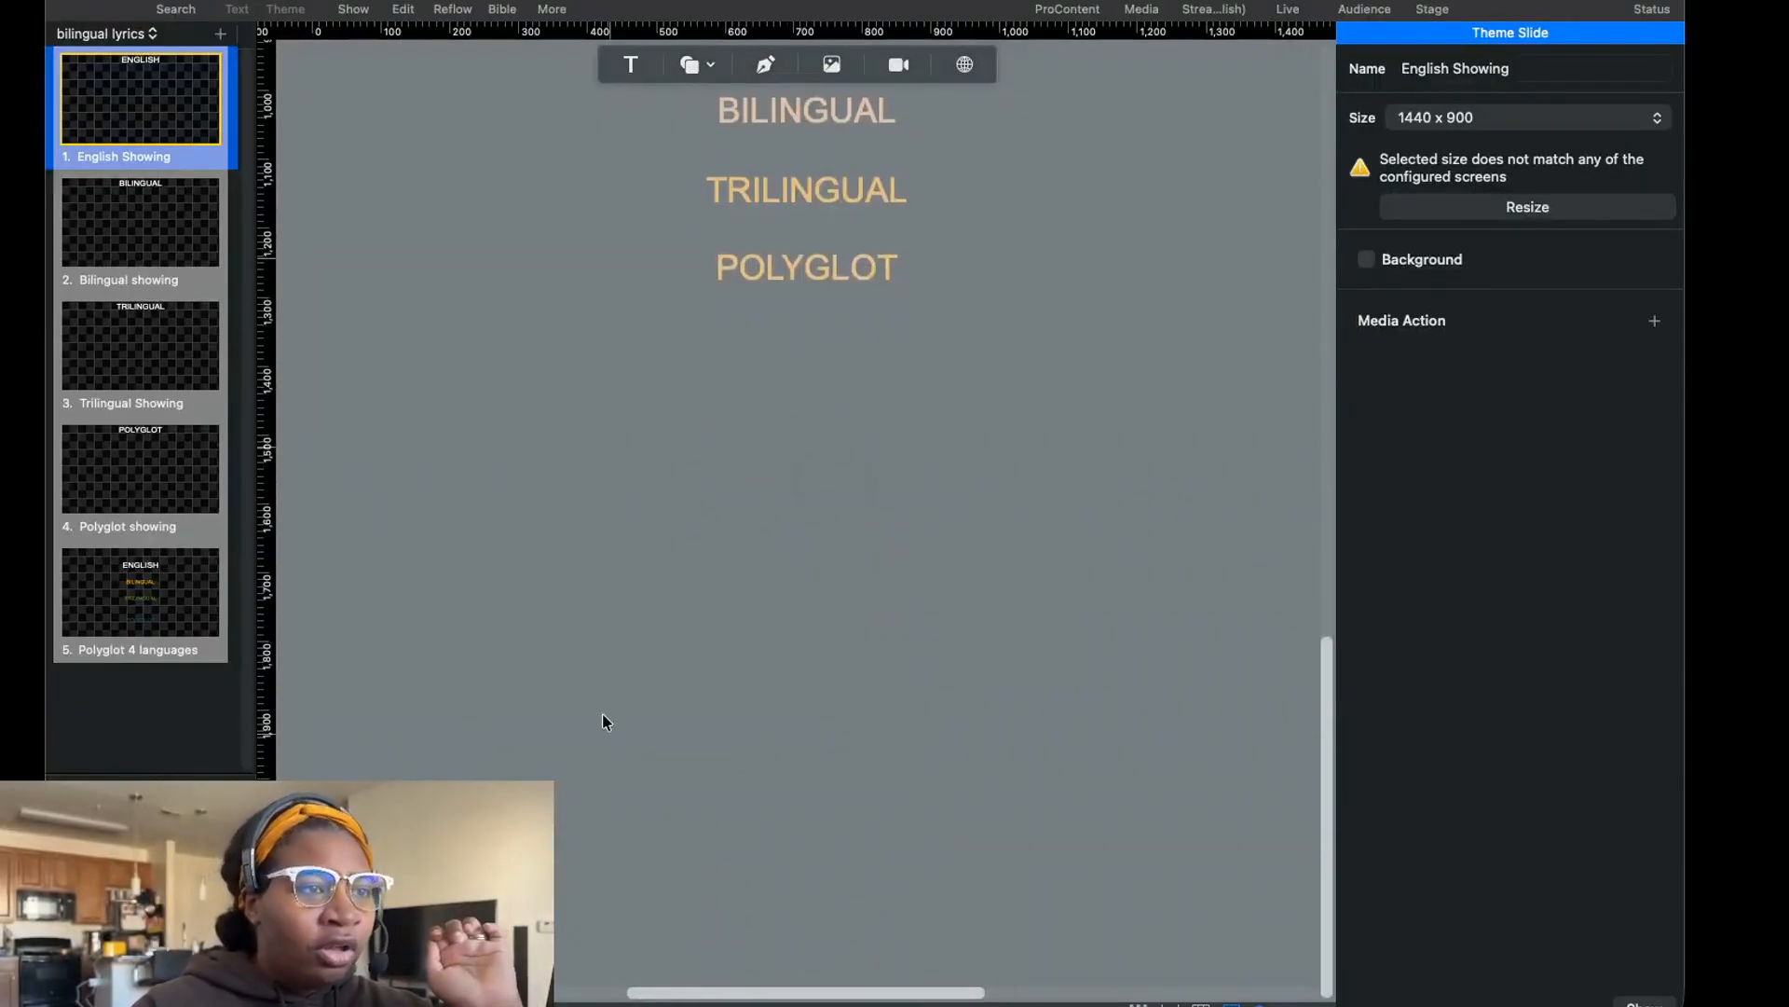
scroll(973, 496, "up", 15)
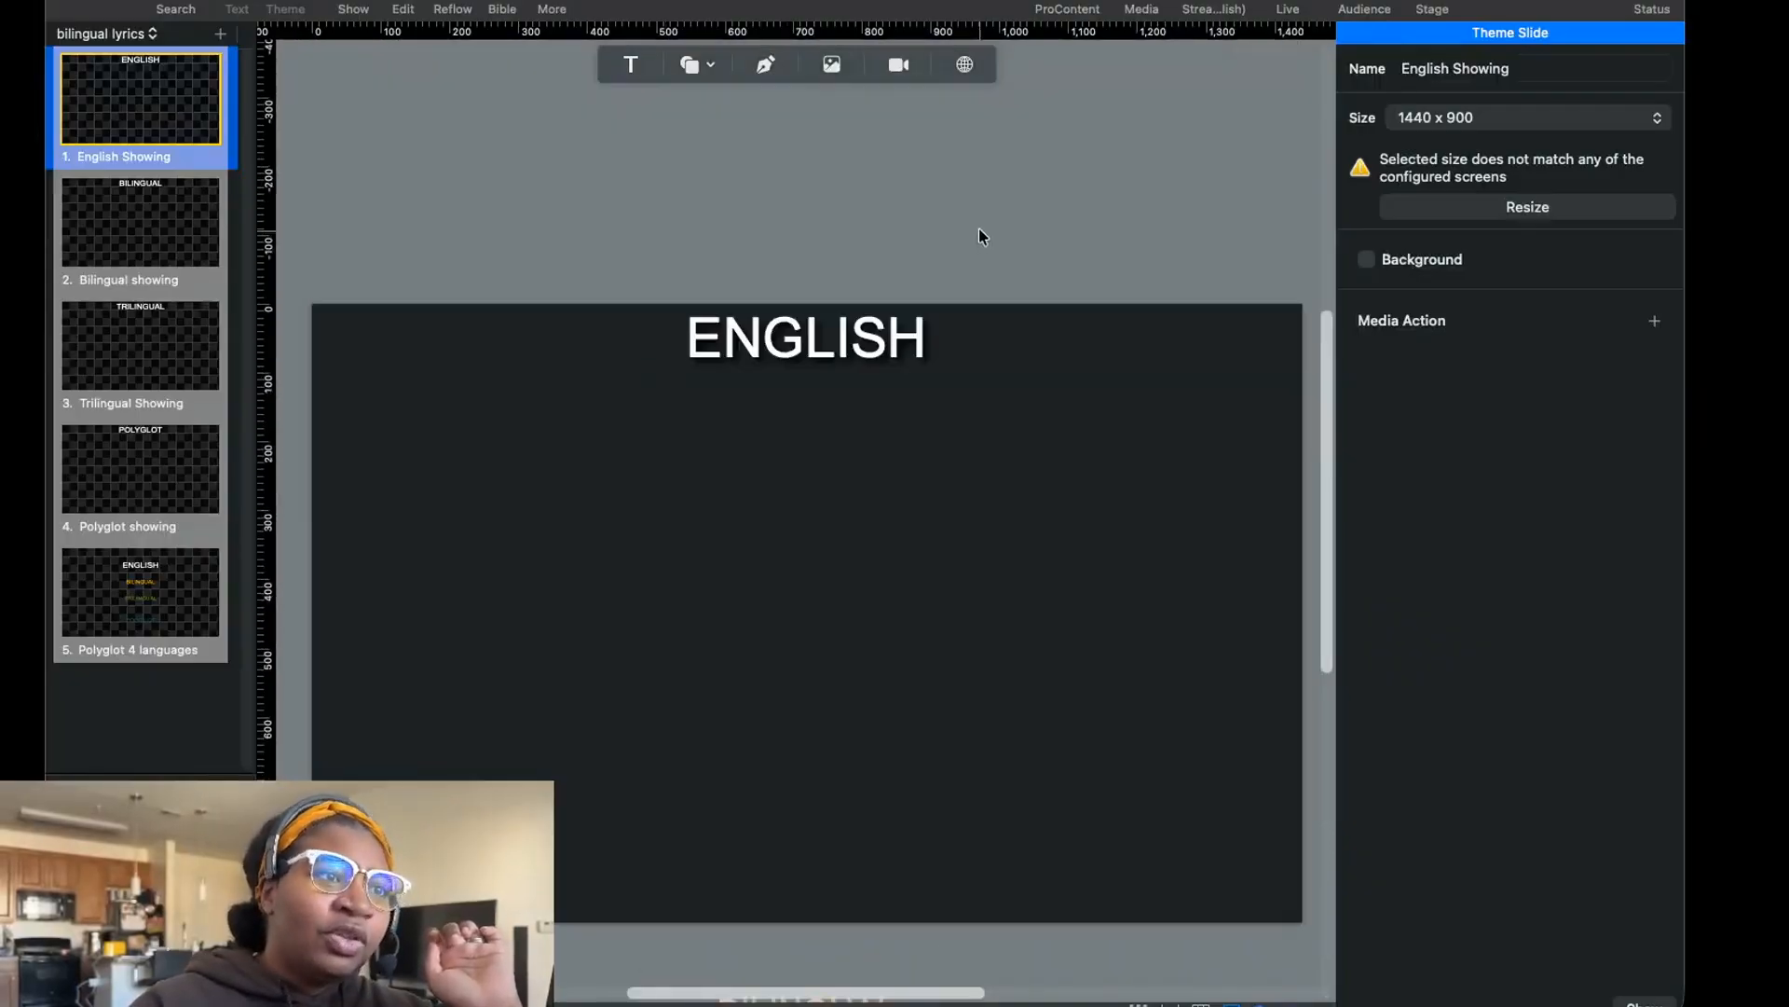
scroll(959, 300, "down", 6)
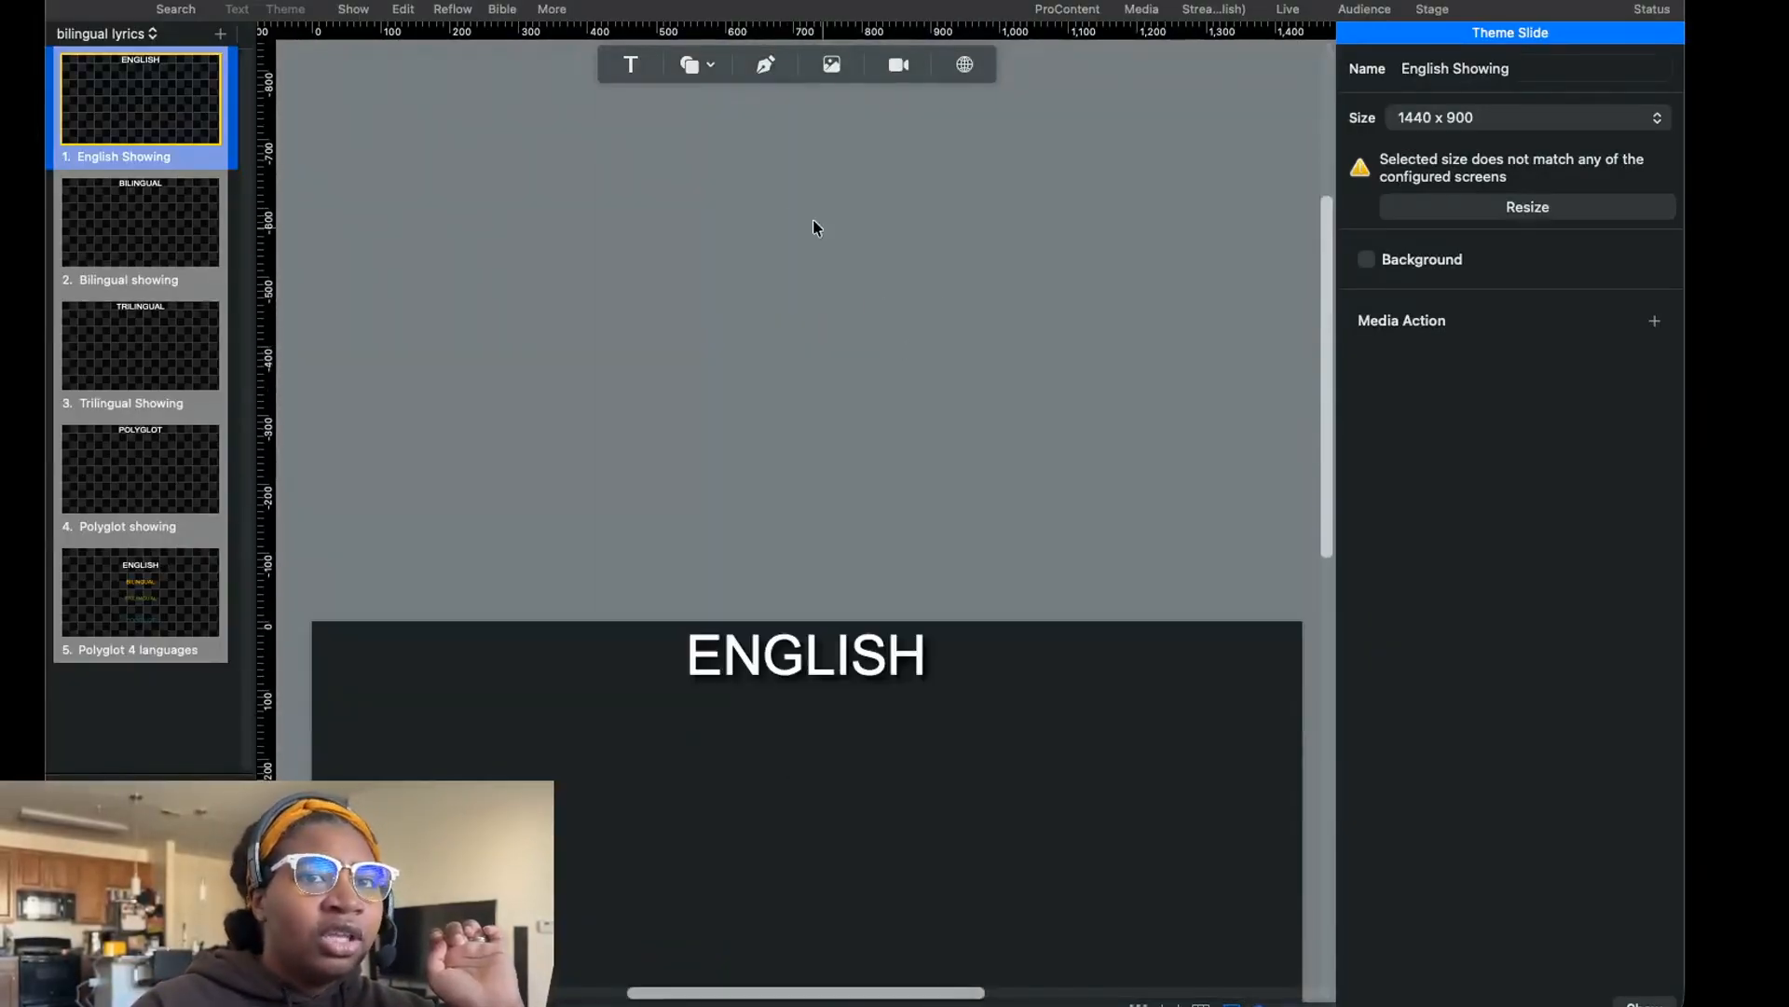
scroll(780, 329, "down", 1)
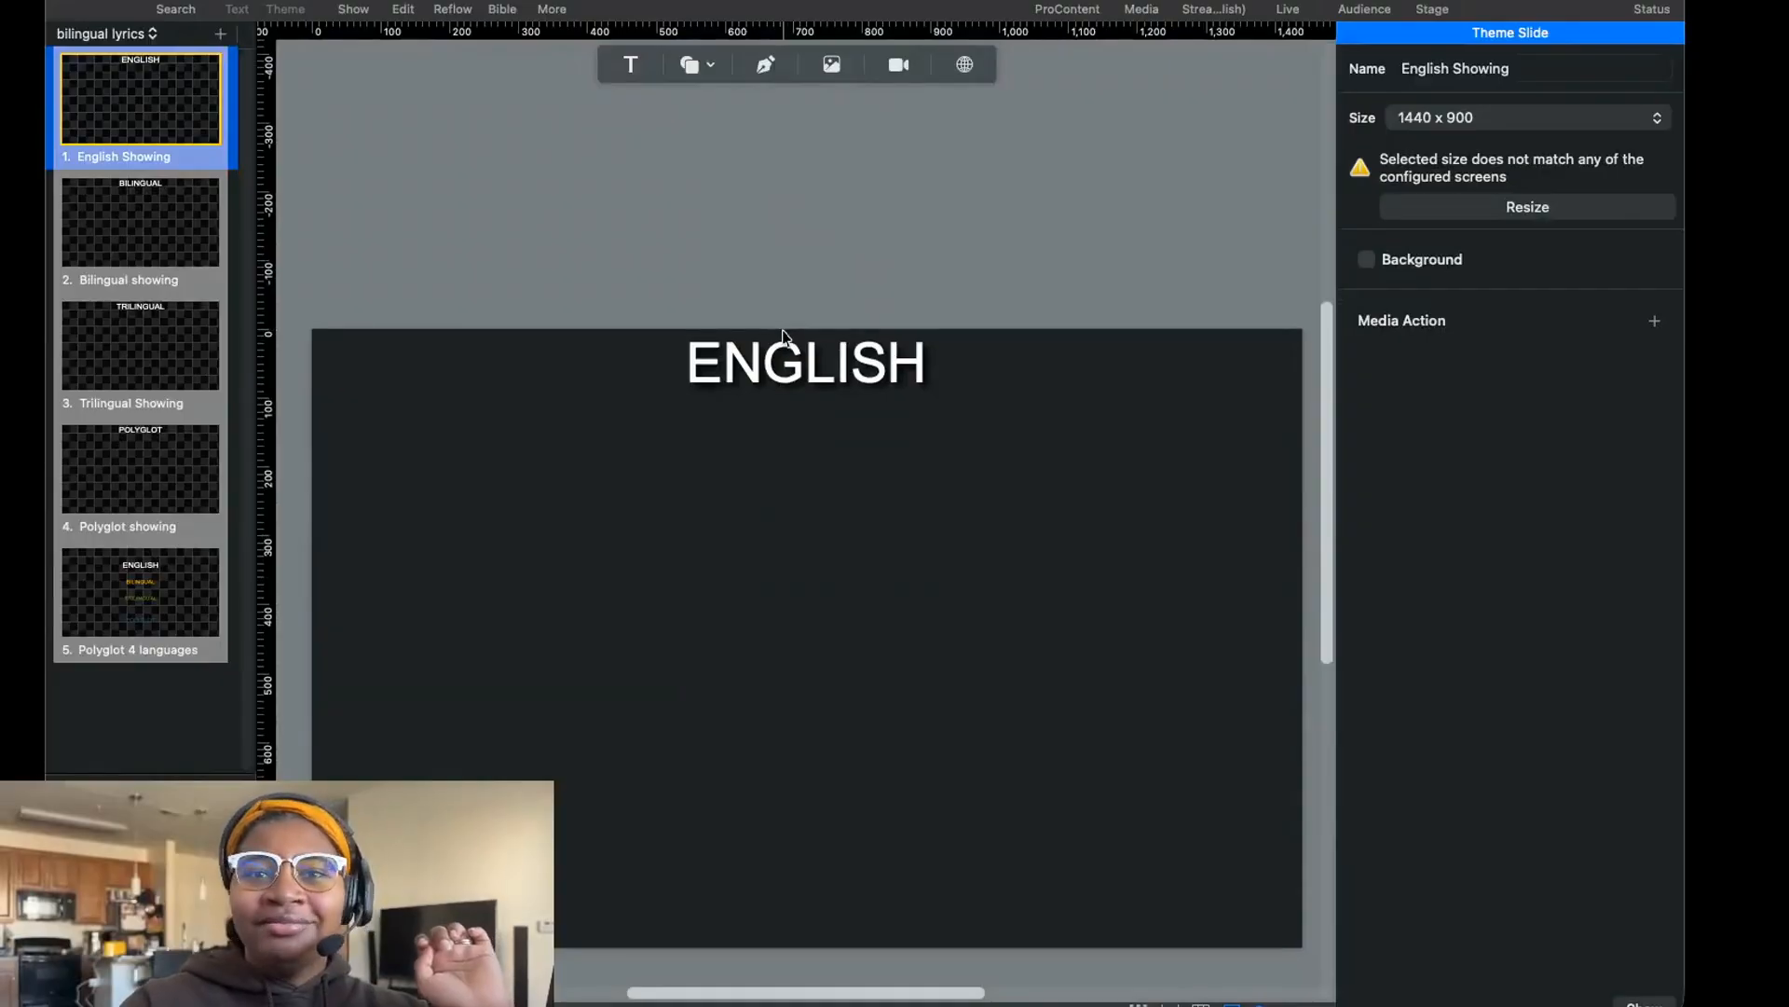
scroll(783, 340, "down", 1)
scroll(782, 354, "down", 3)
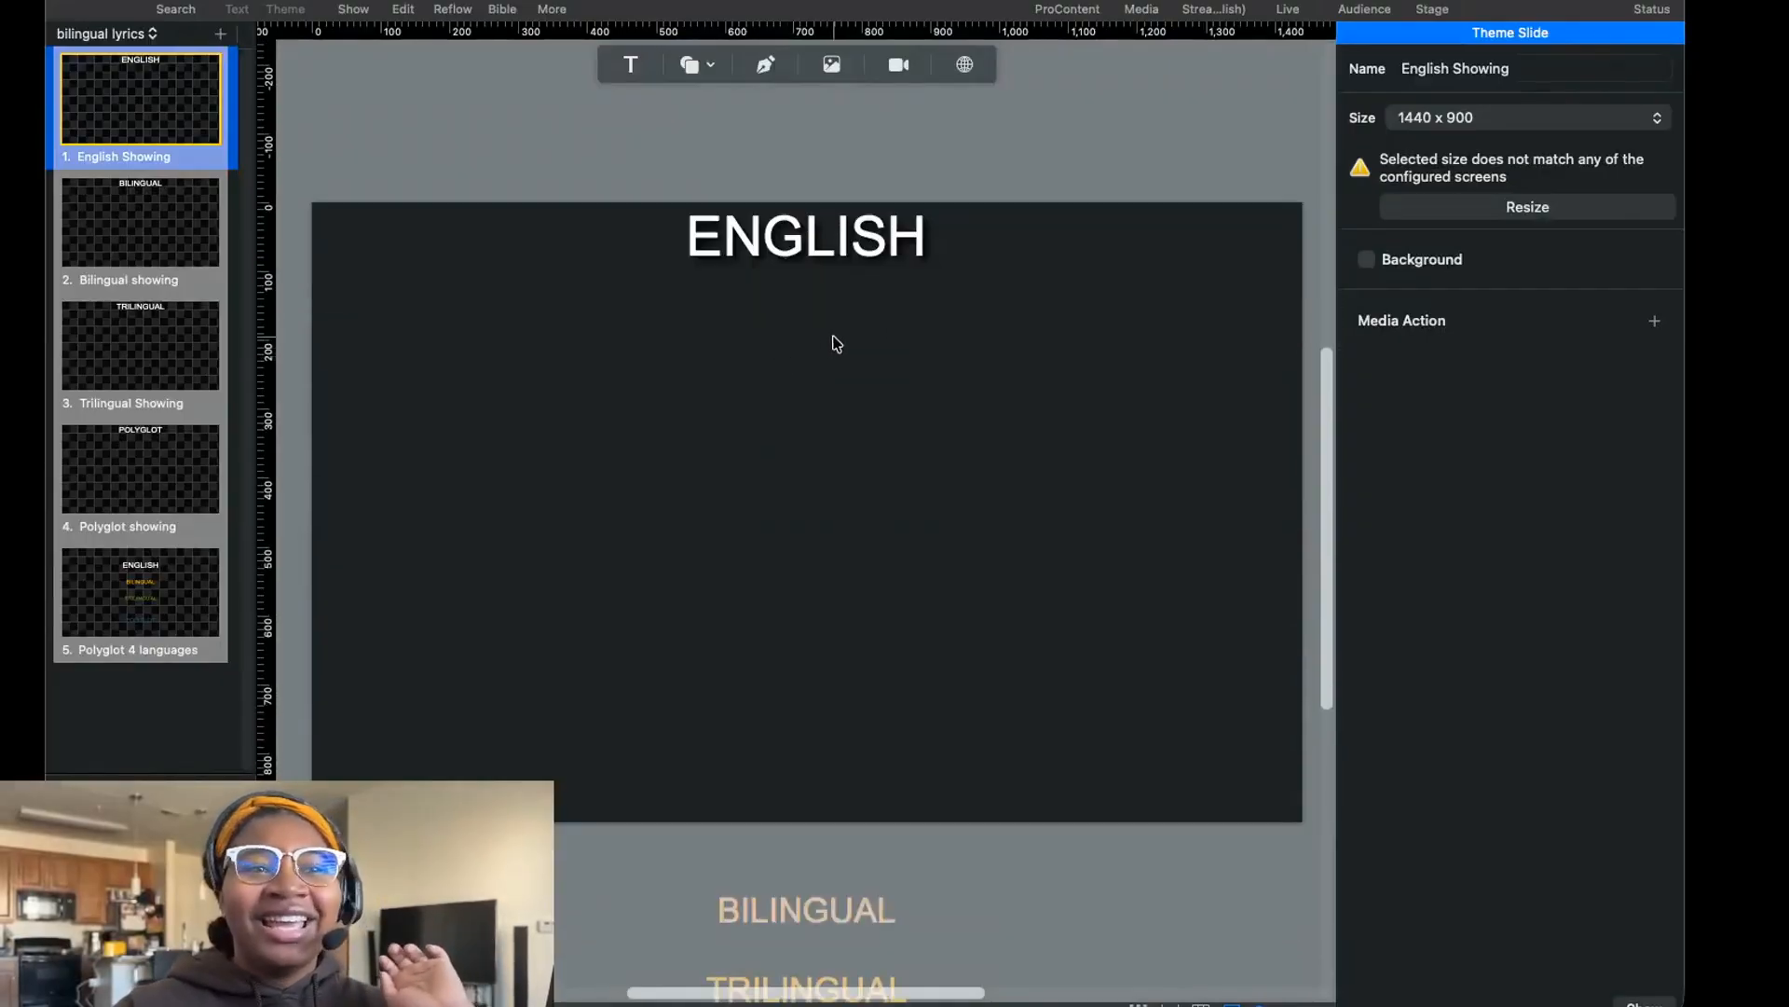
scroll(836, 344, "down", 15)
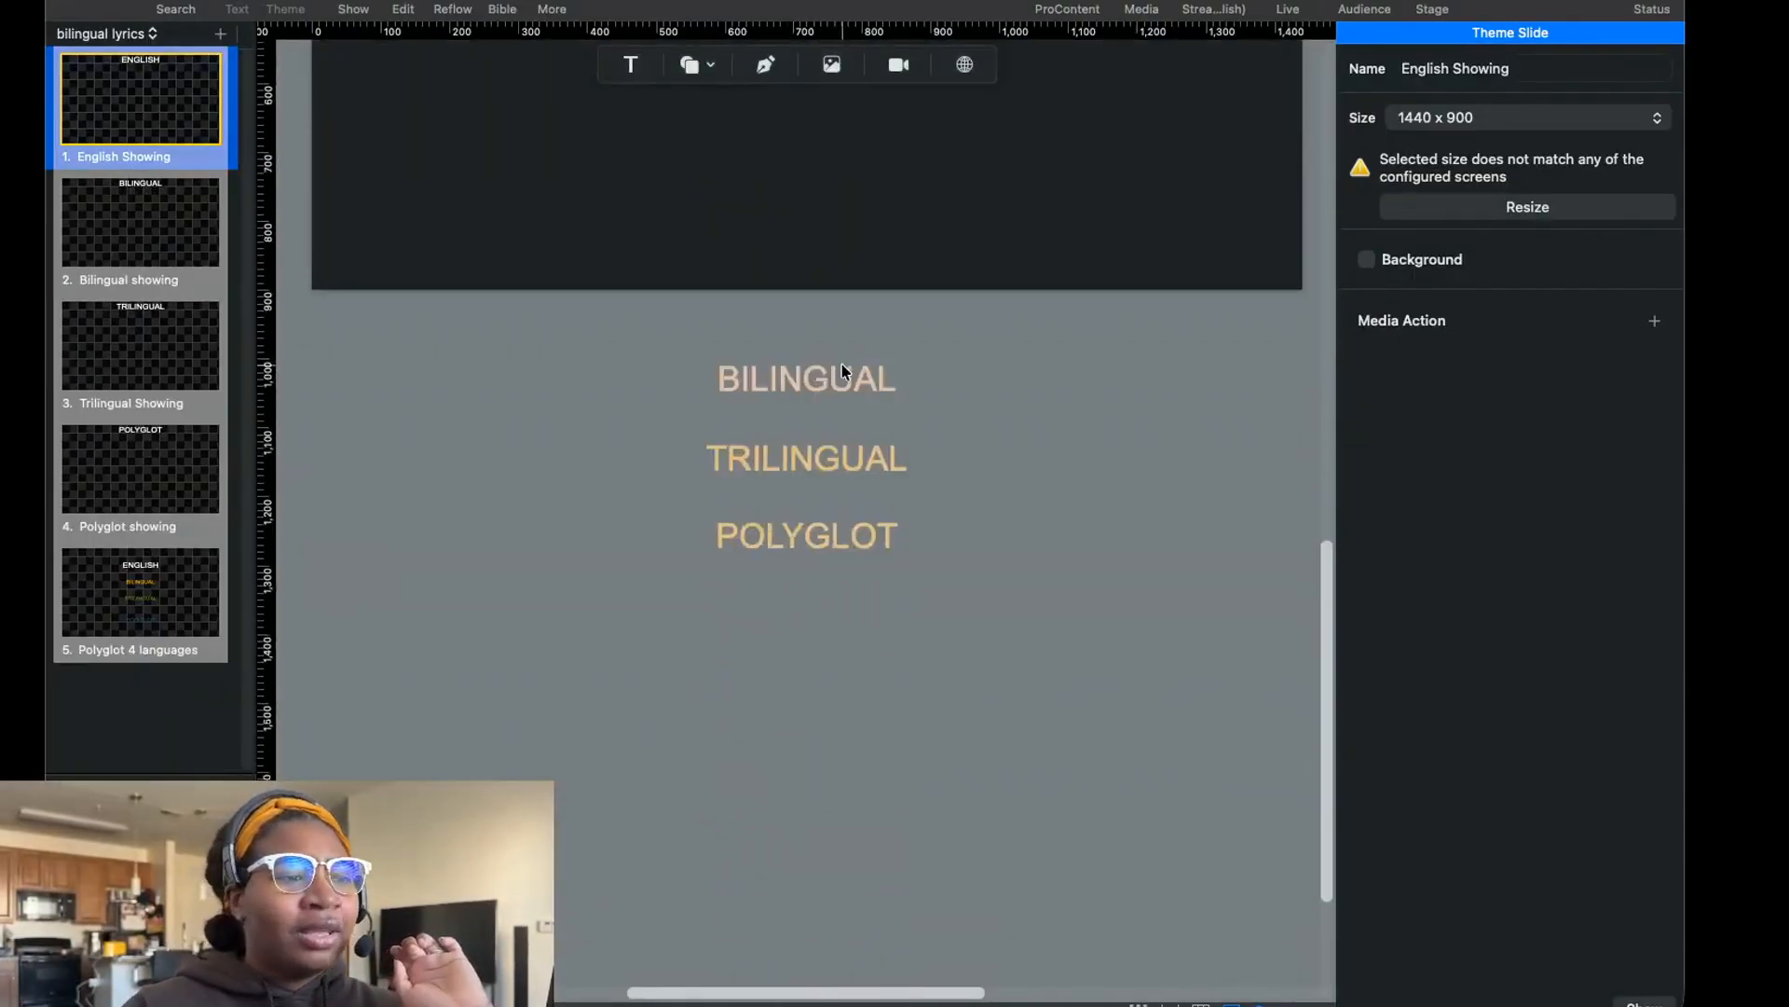
scroll(806, 308, "down", 3)
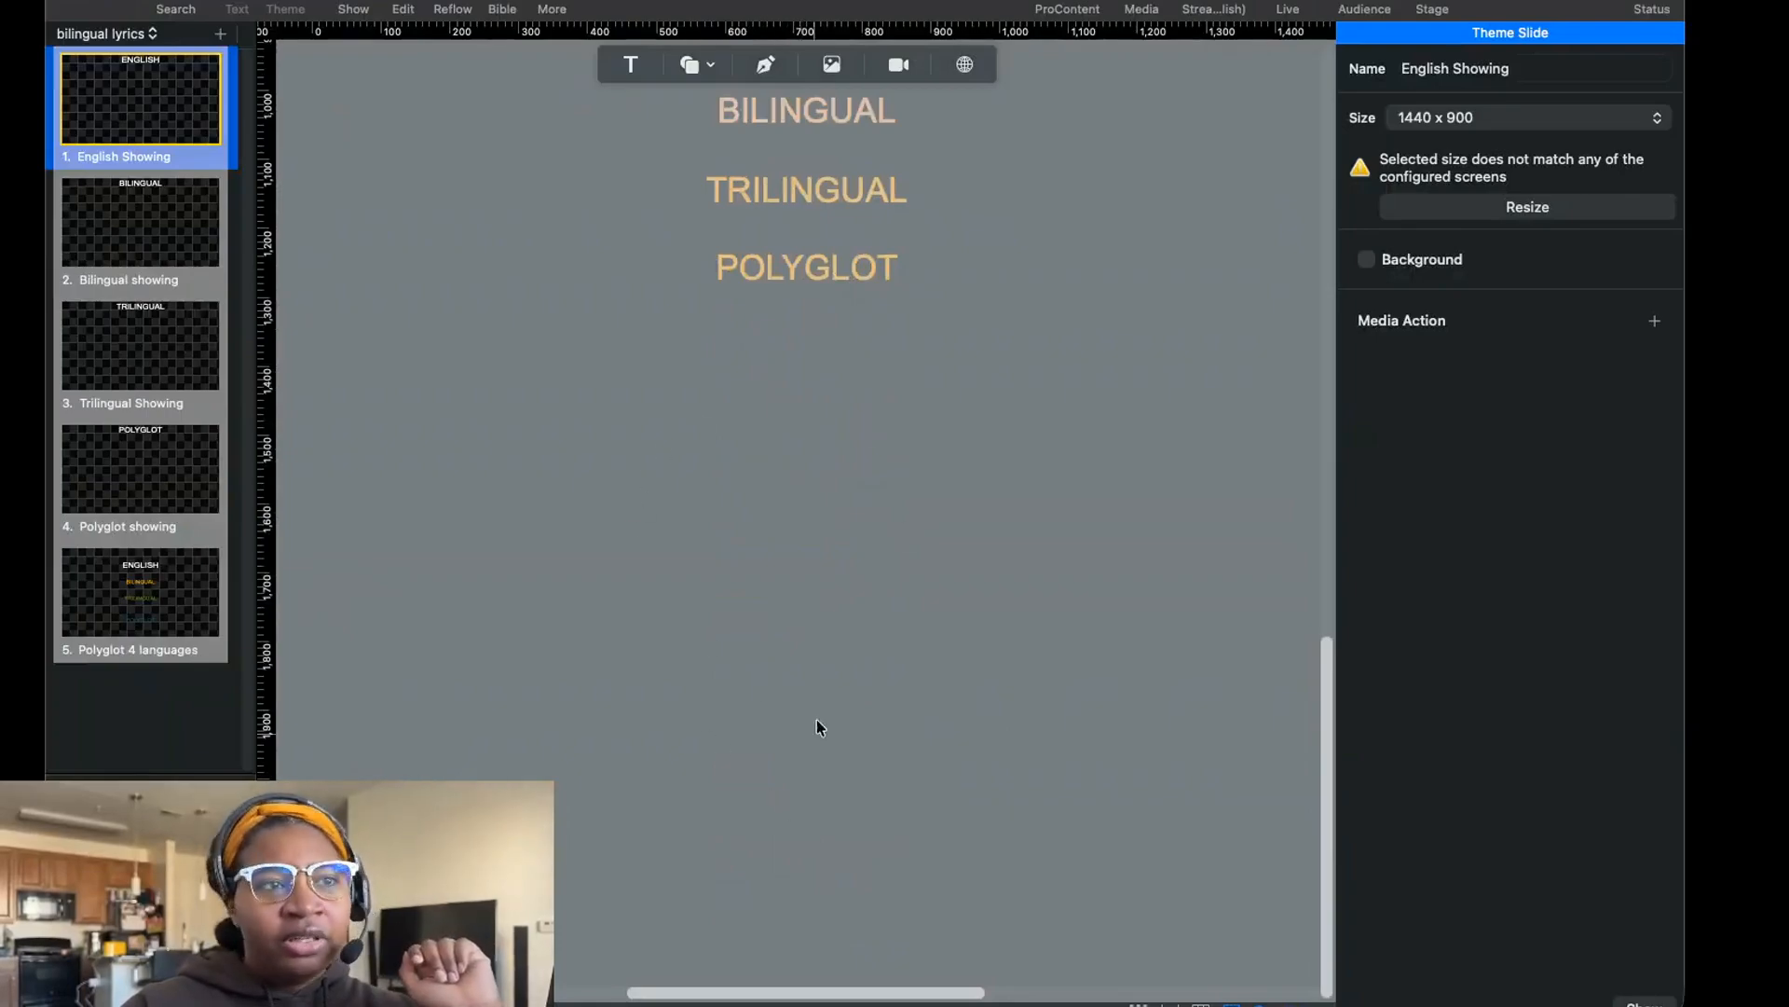
scroll(811, 676, "up", 8)
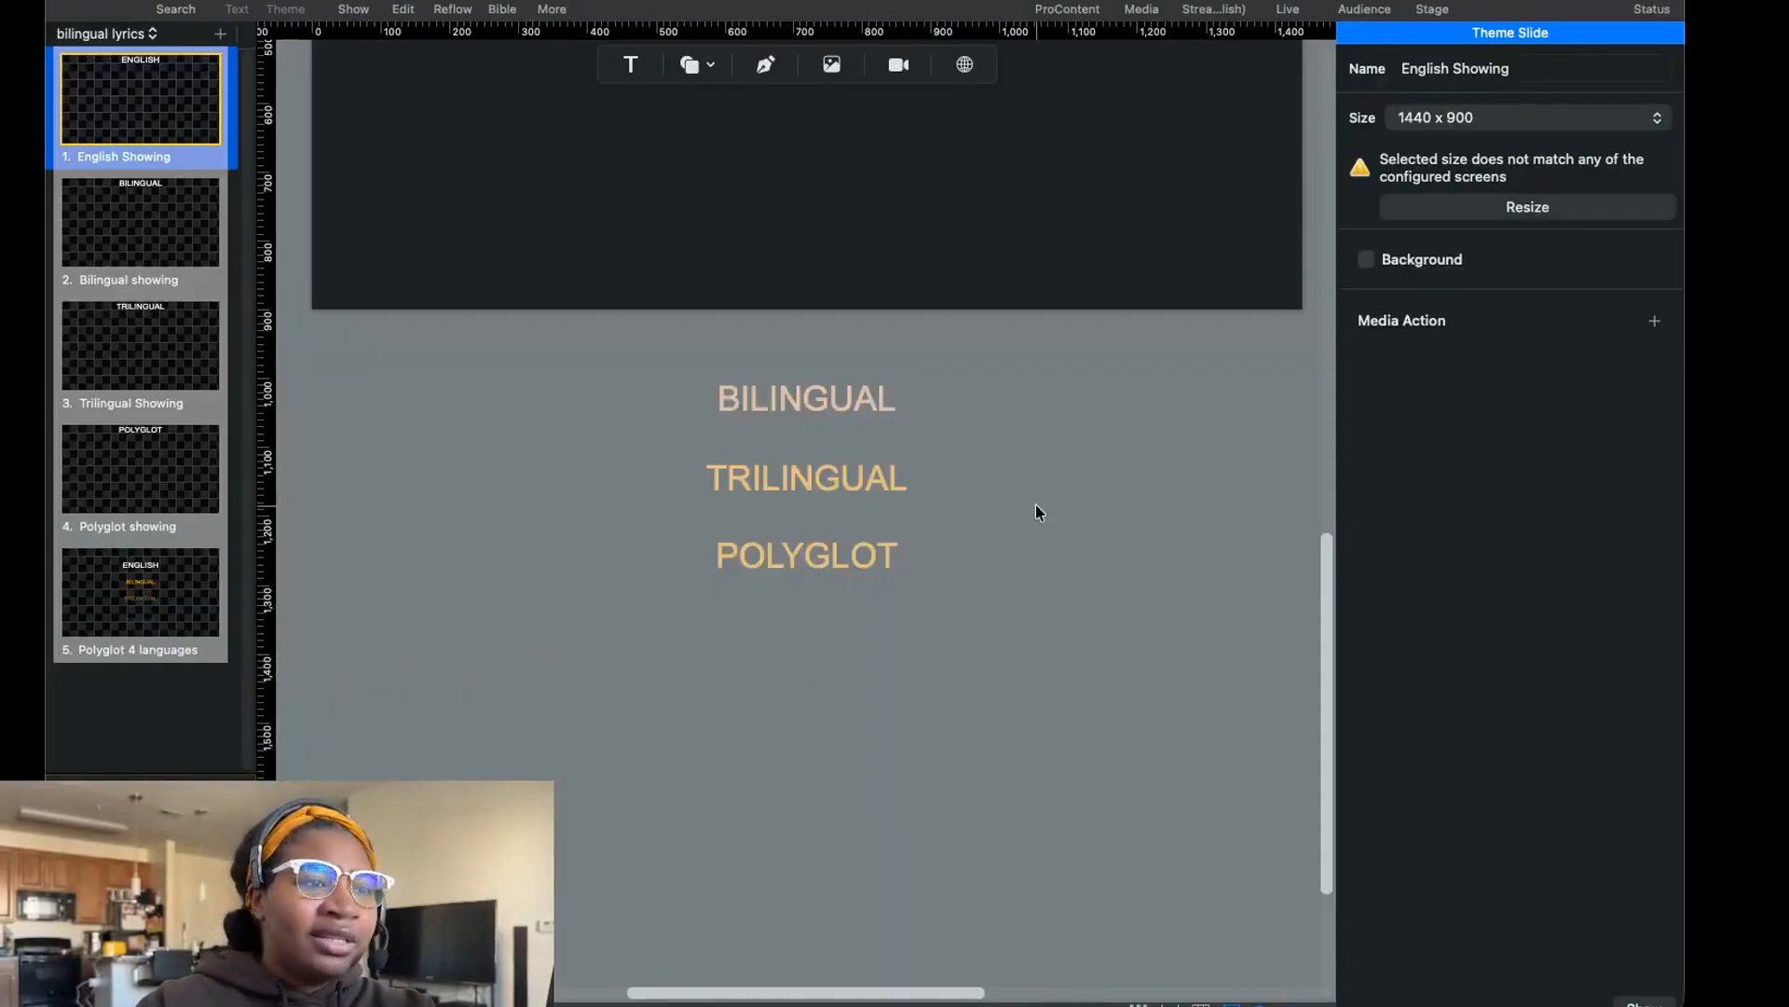
scroll(843, 299, "up", 4)
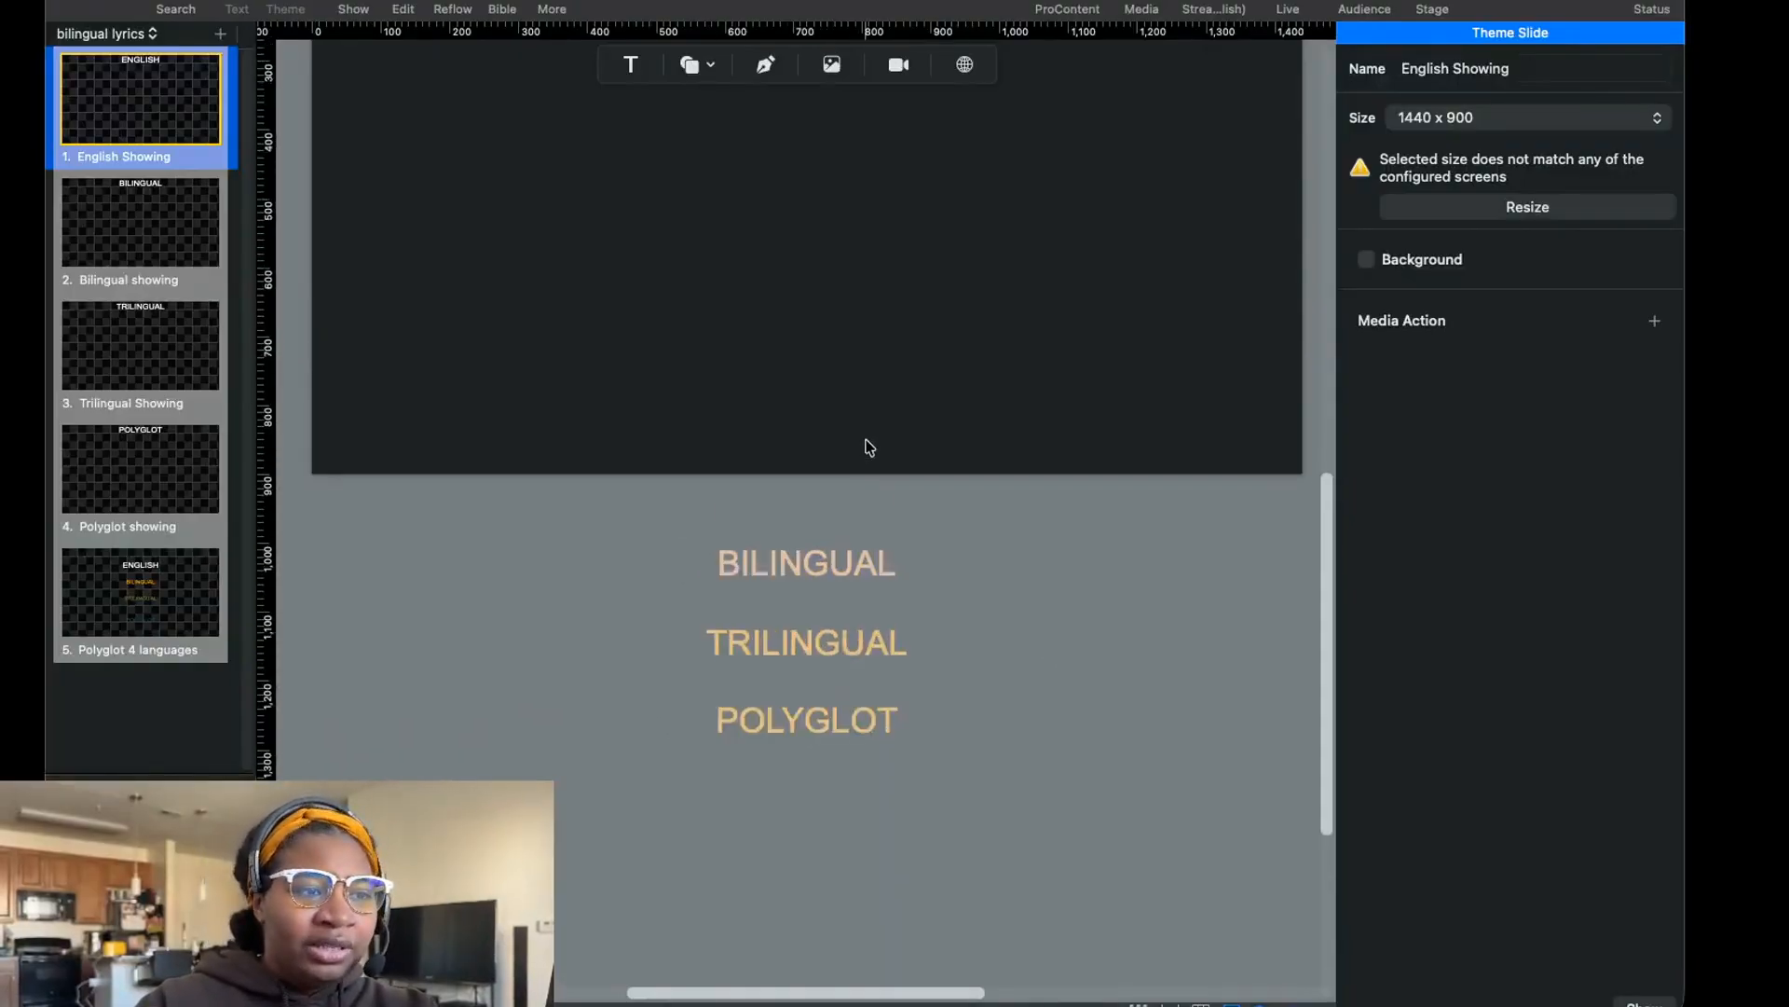
scroll(889, 341, "up", 8)
scroll(791, 611, "down", 10)
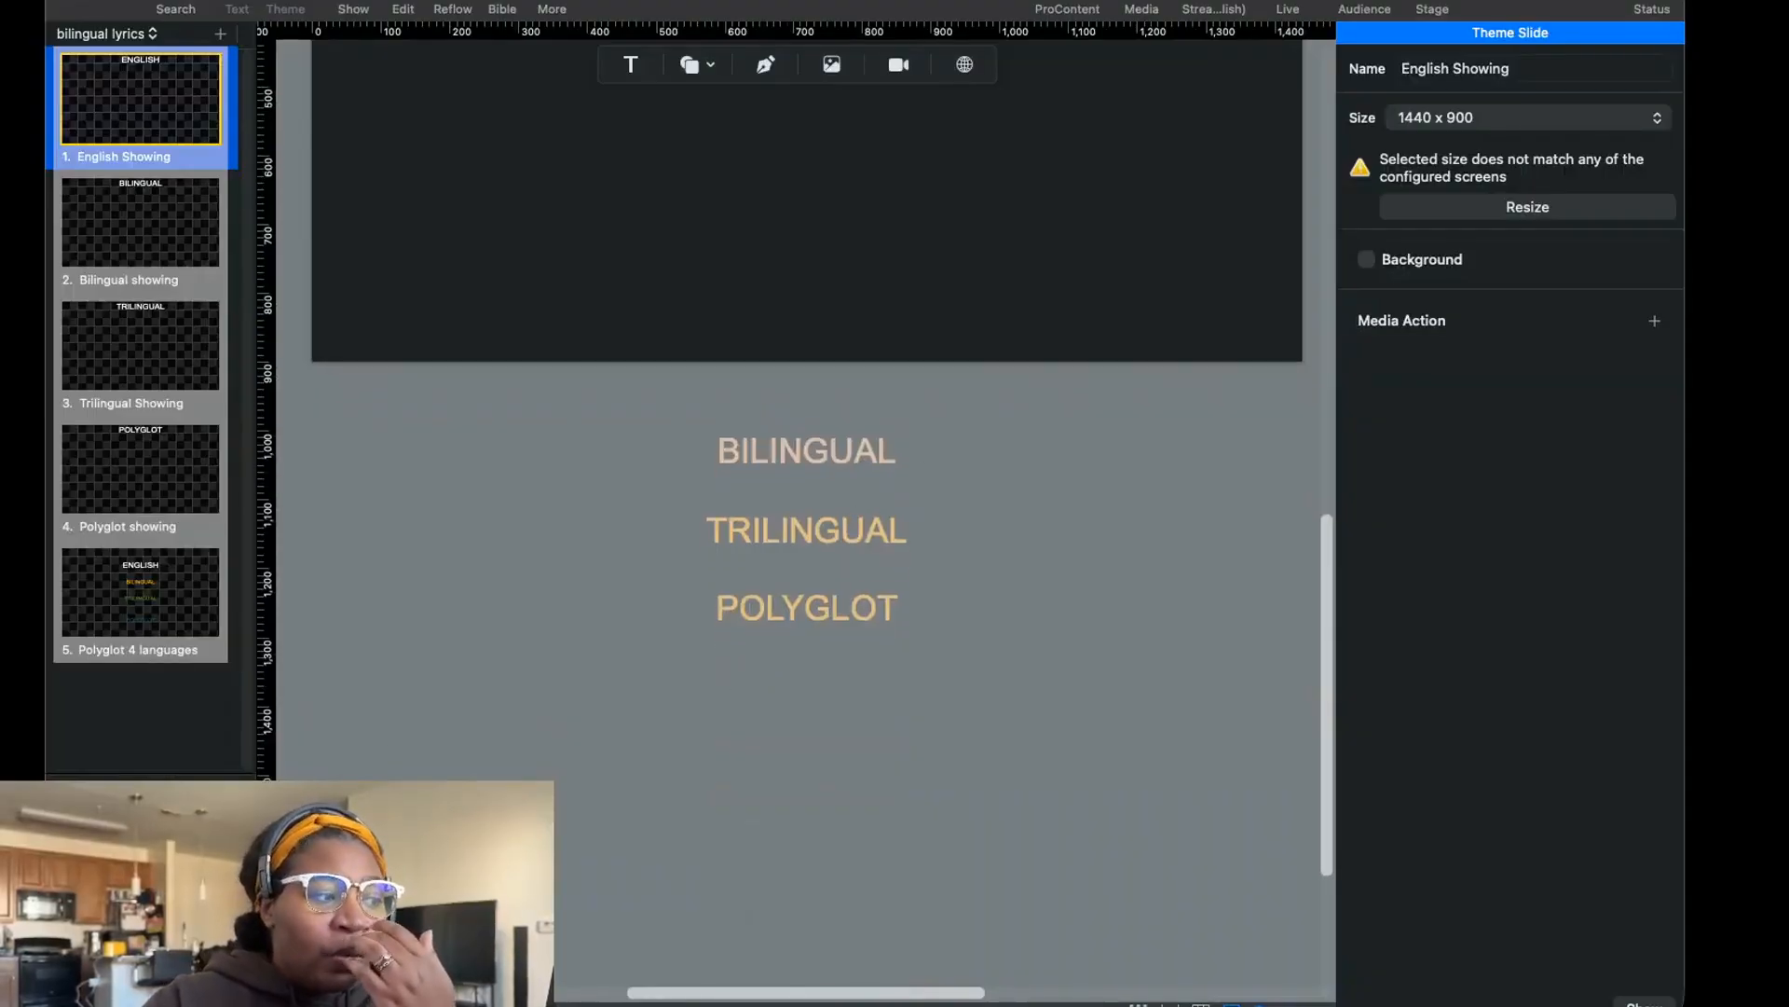
scroll(694, 603, "up", 1)
scroll(698, 605, "up", 5)
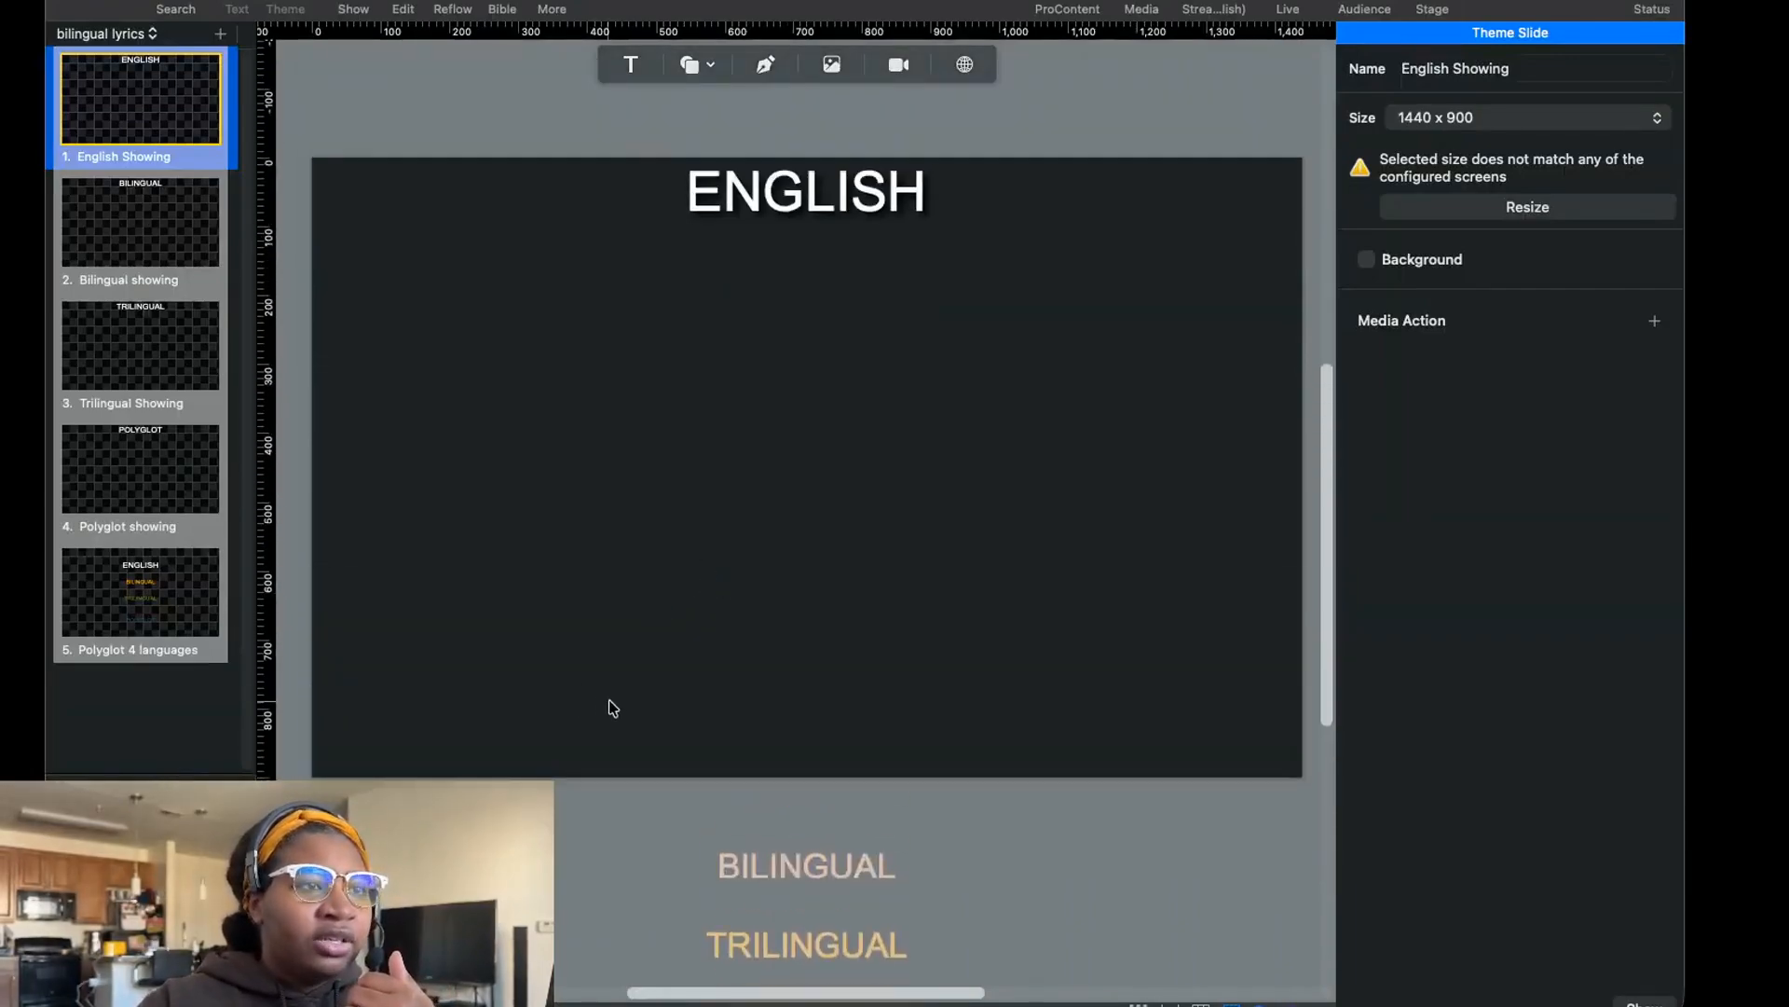
Compare the English text box on the English Showing slide's canvas with the other language boxes parked below it.
scroll(613, 702, "down", 1)
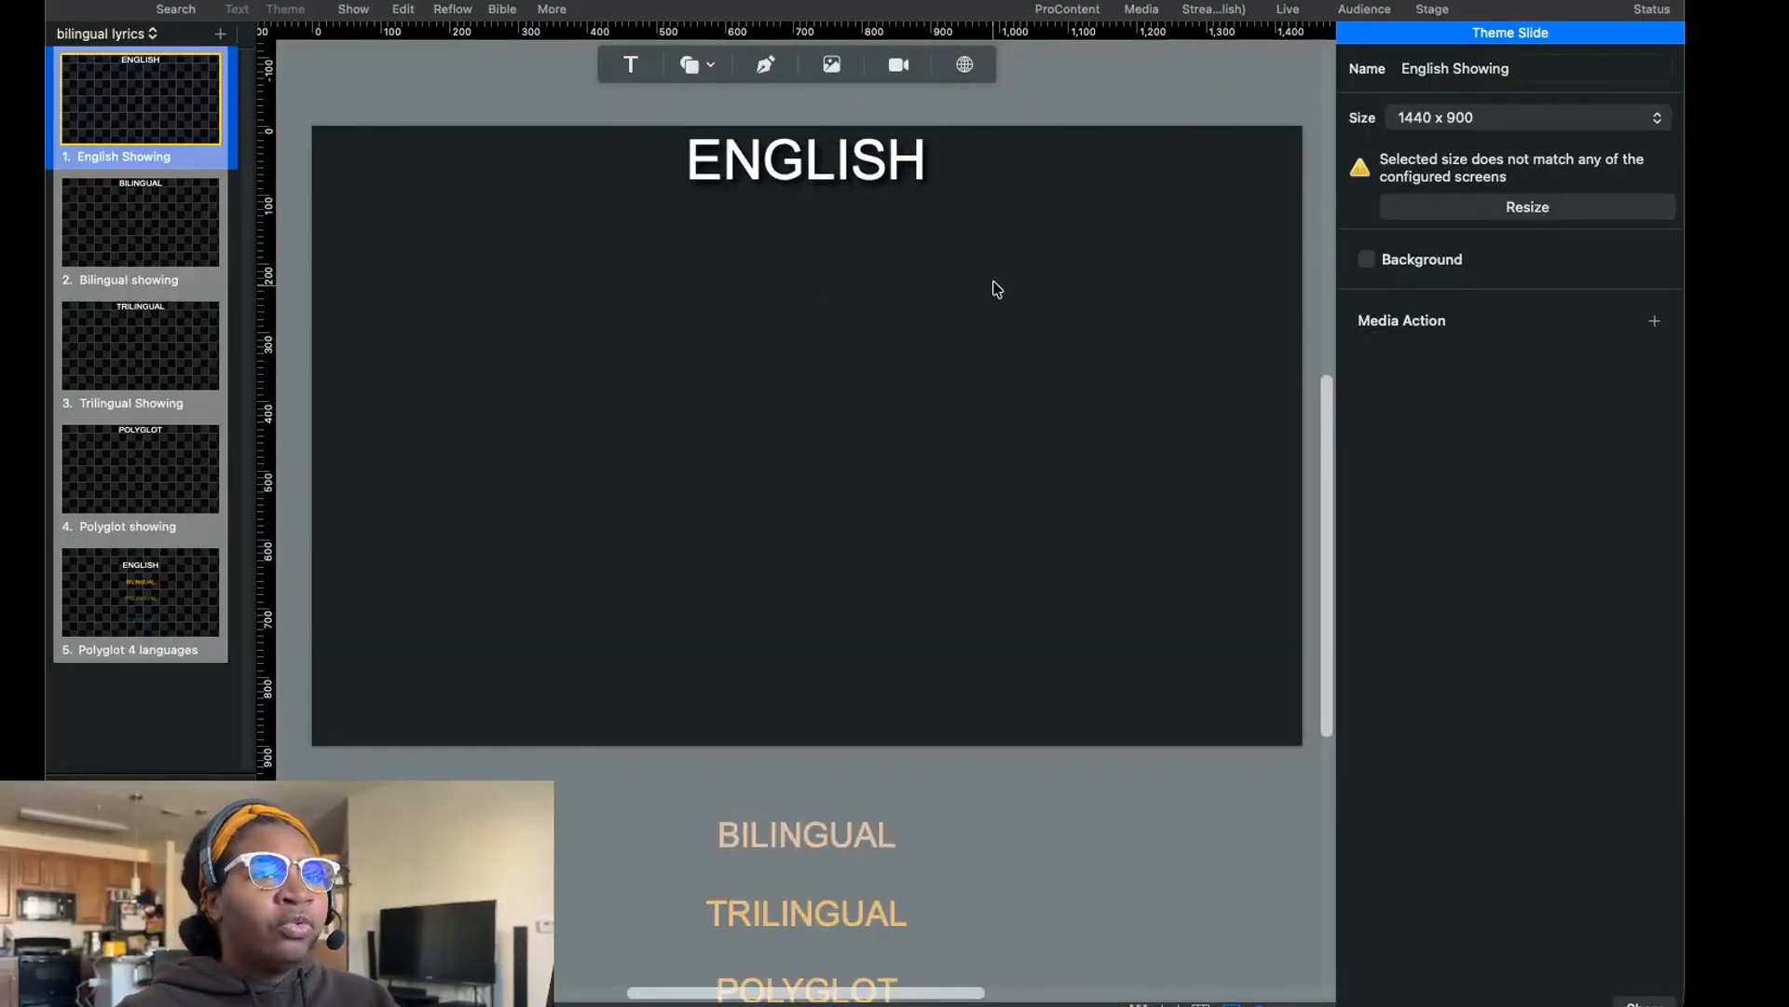
scroll(787, 163, "up", 10)
scroll(797, 203, "down", 8)
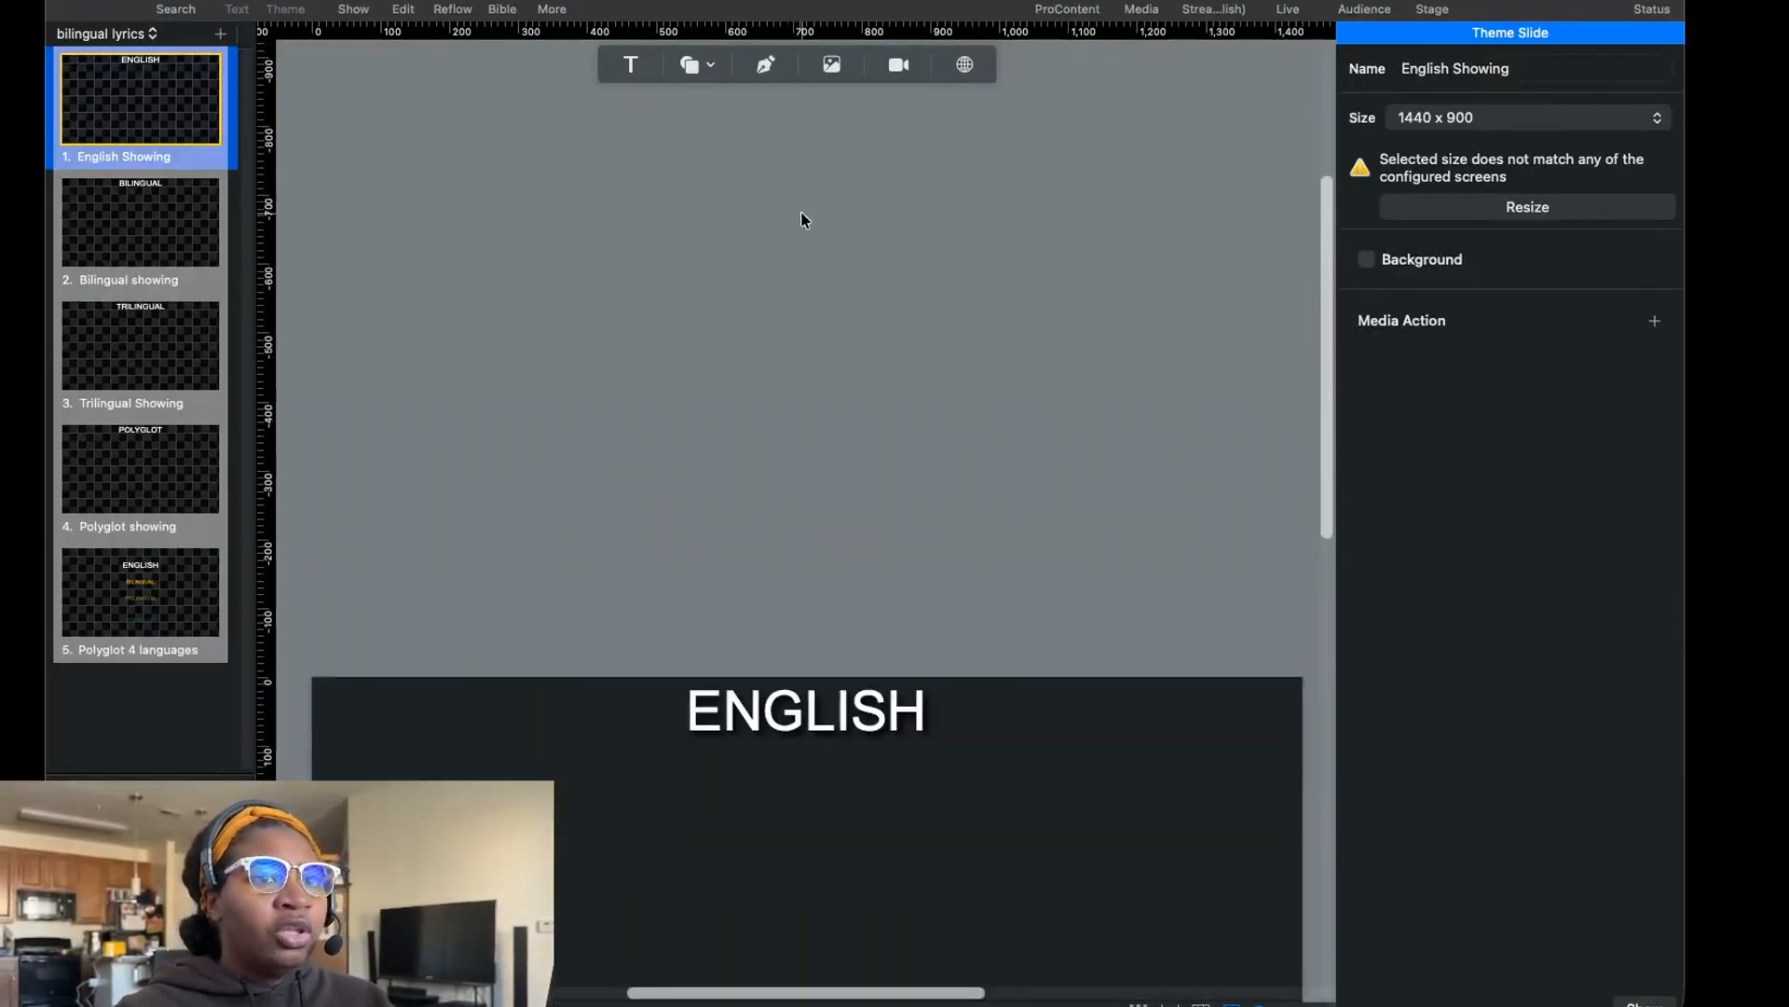
scroll(811, 307, "down", 7)
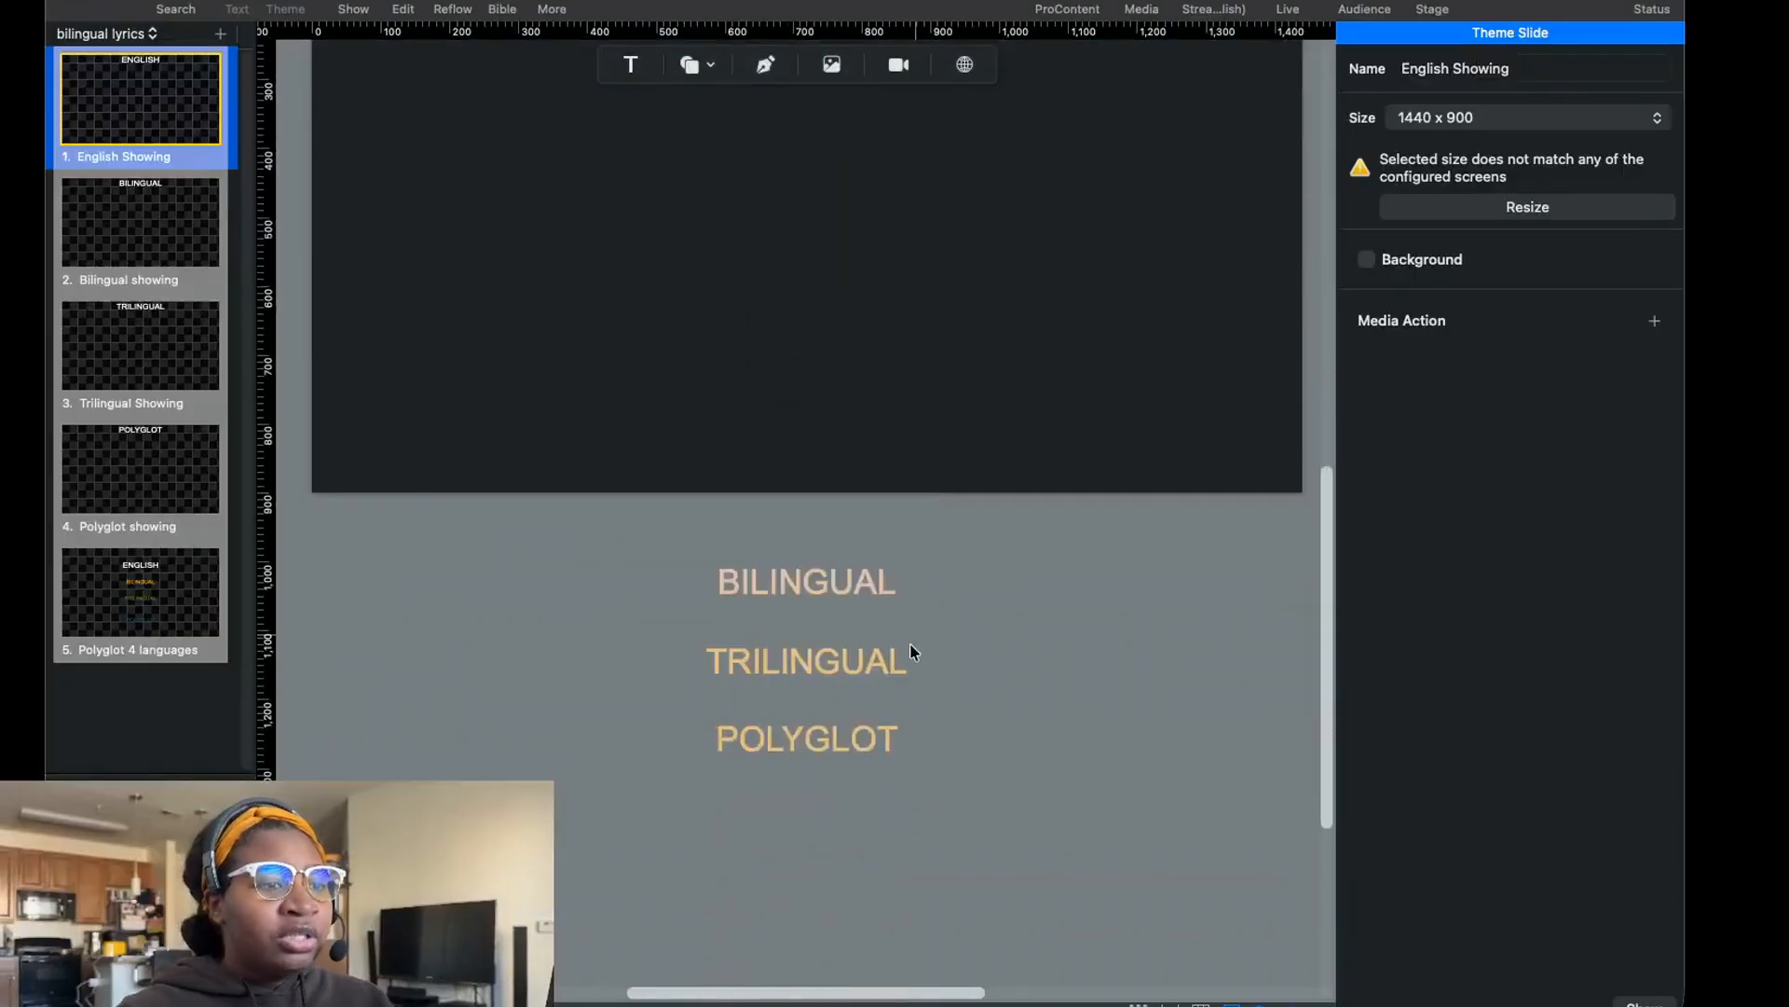
On the Bilingual showing theme slide, separate the overlapping Trilingual and Polyglot text boxes below the canvas and check the Bilingual box on it.
left_click(127, 226)
scroll(994, 443, "down", 5)
left_click(796, 584)
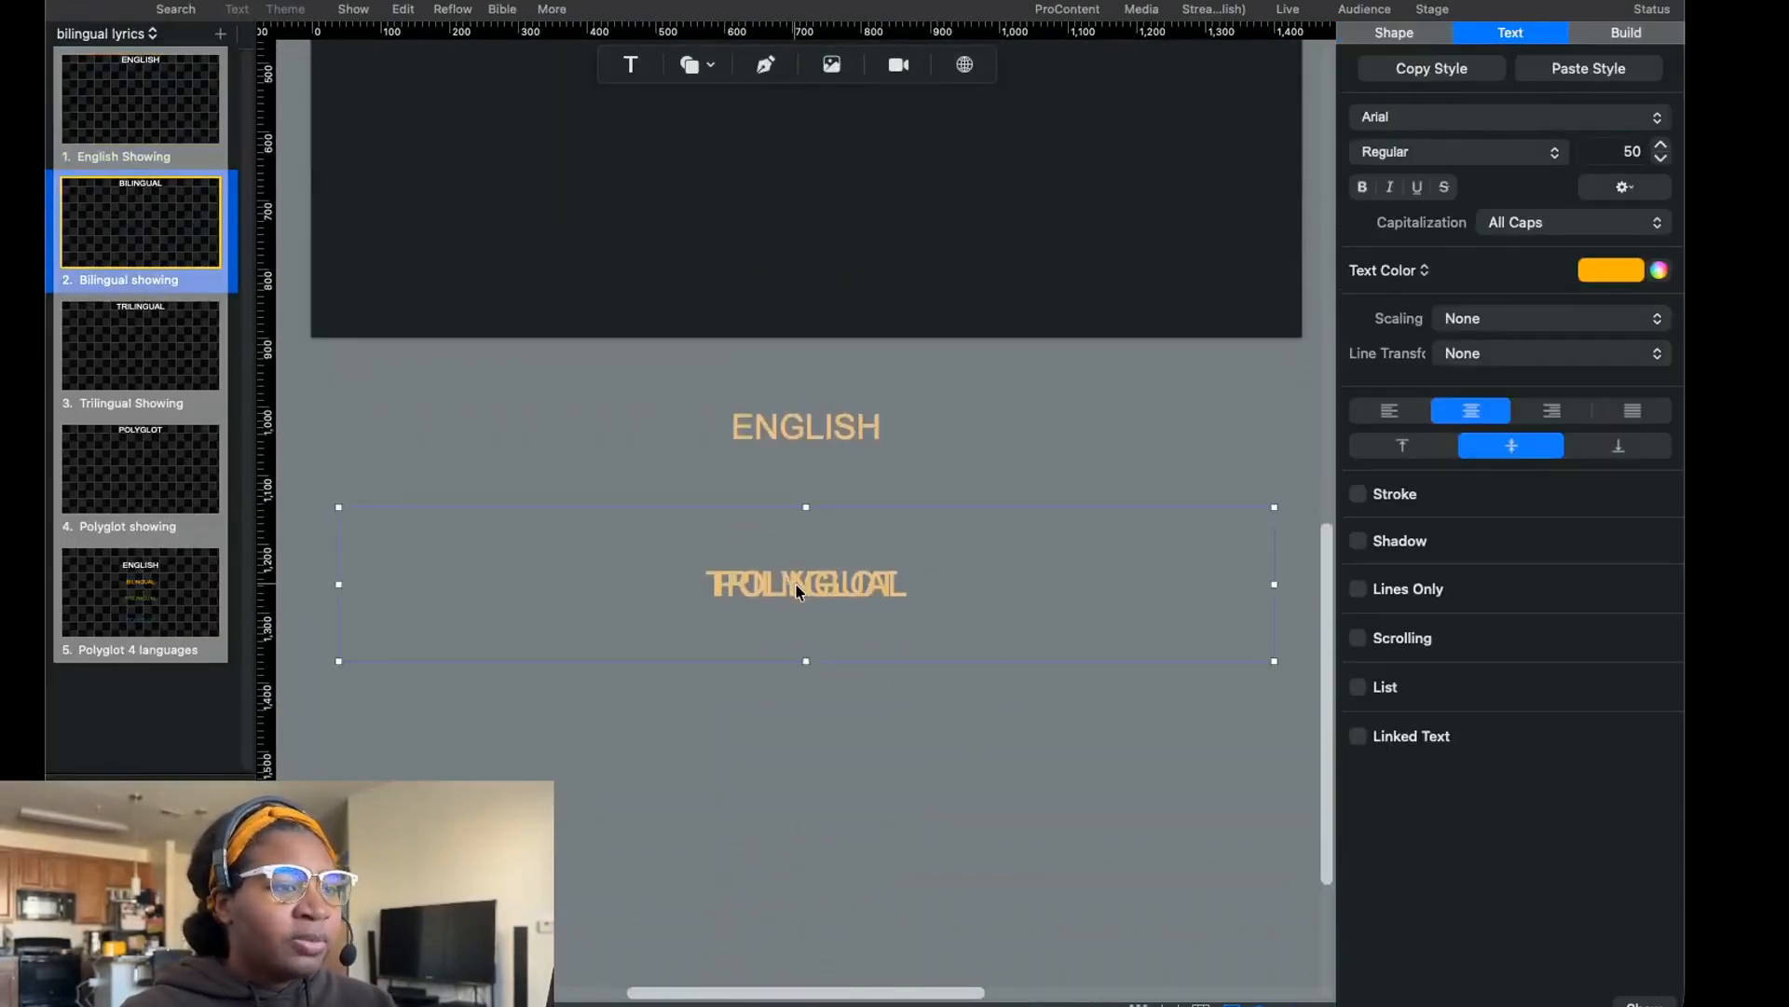
left_click_drag(796, 583, 778, 548)
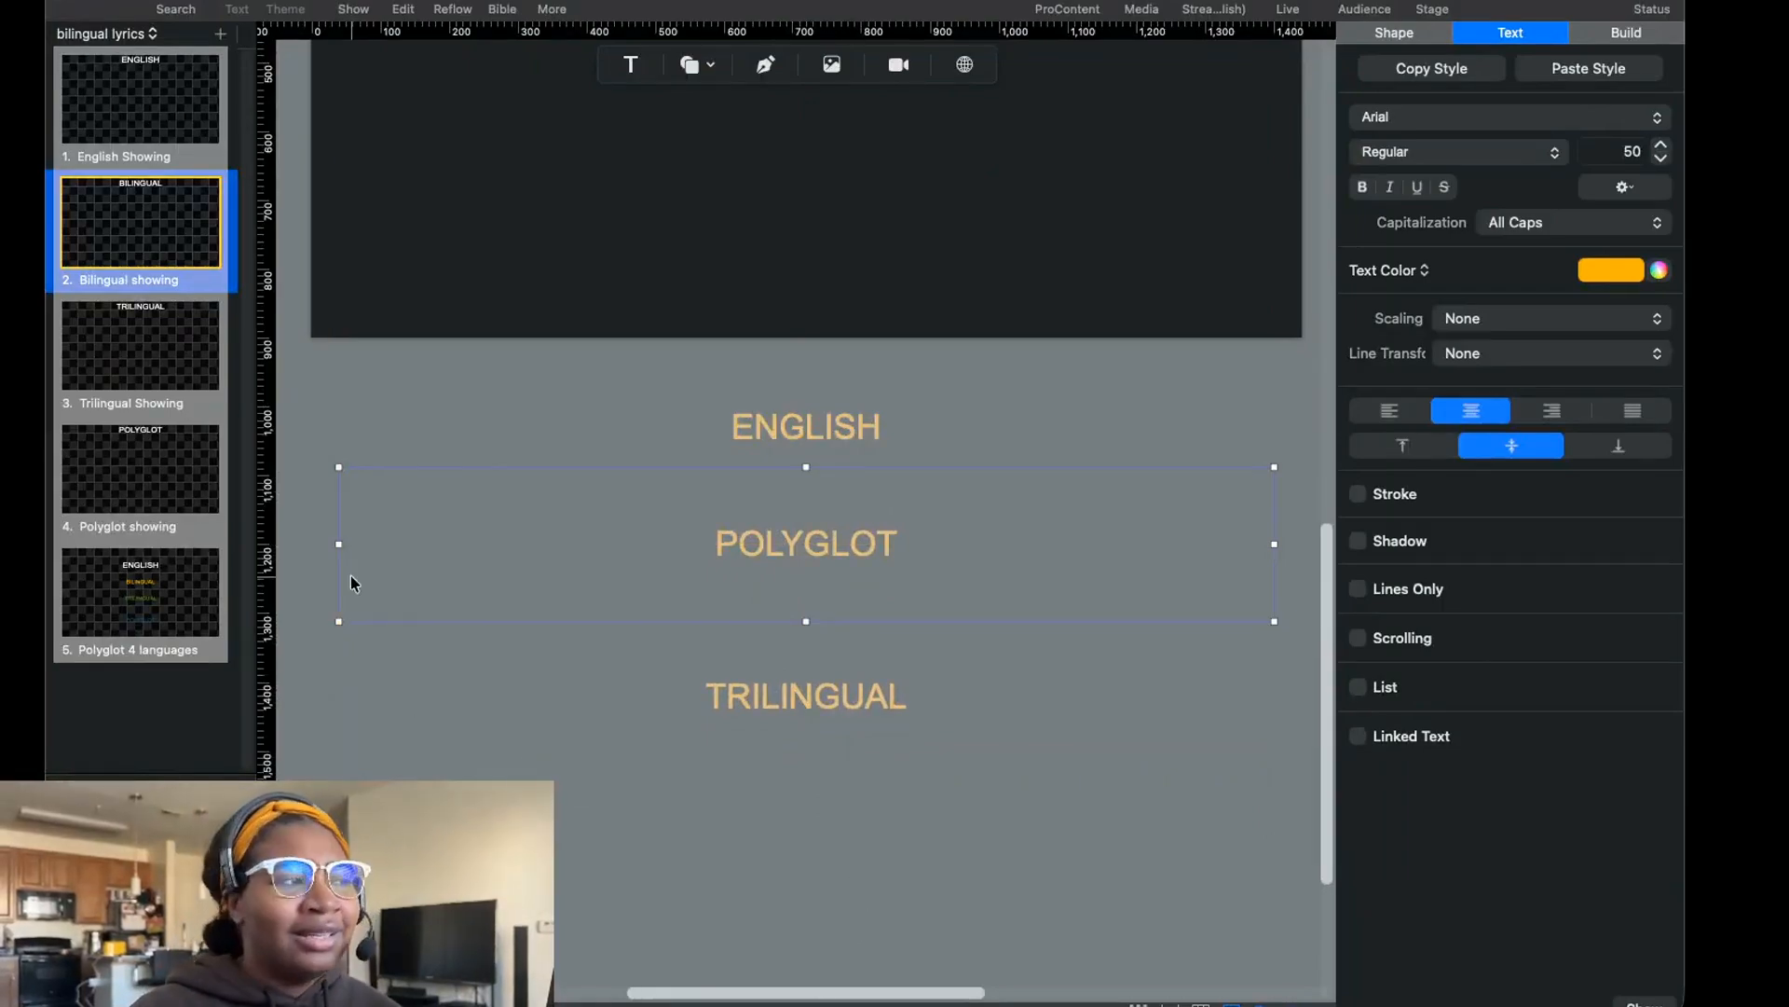
scroll(913, 278, "up", 5)
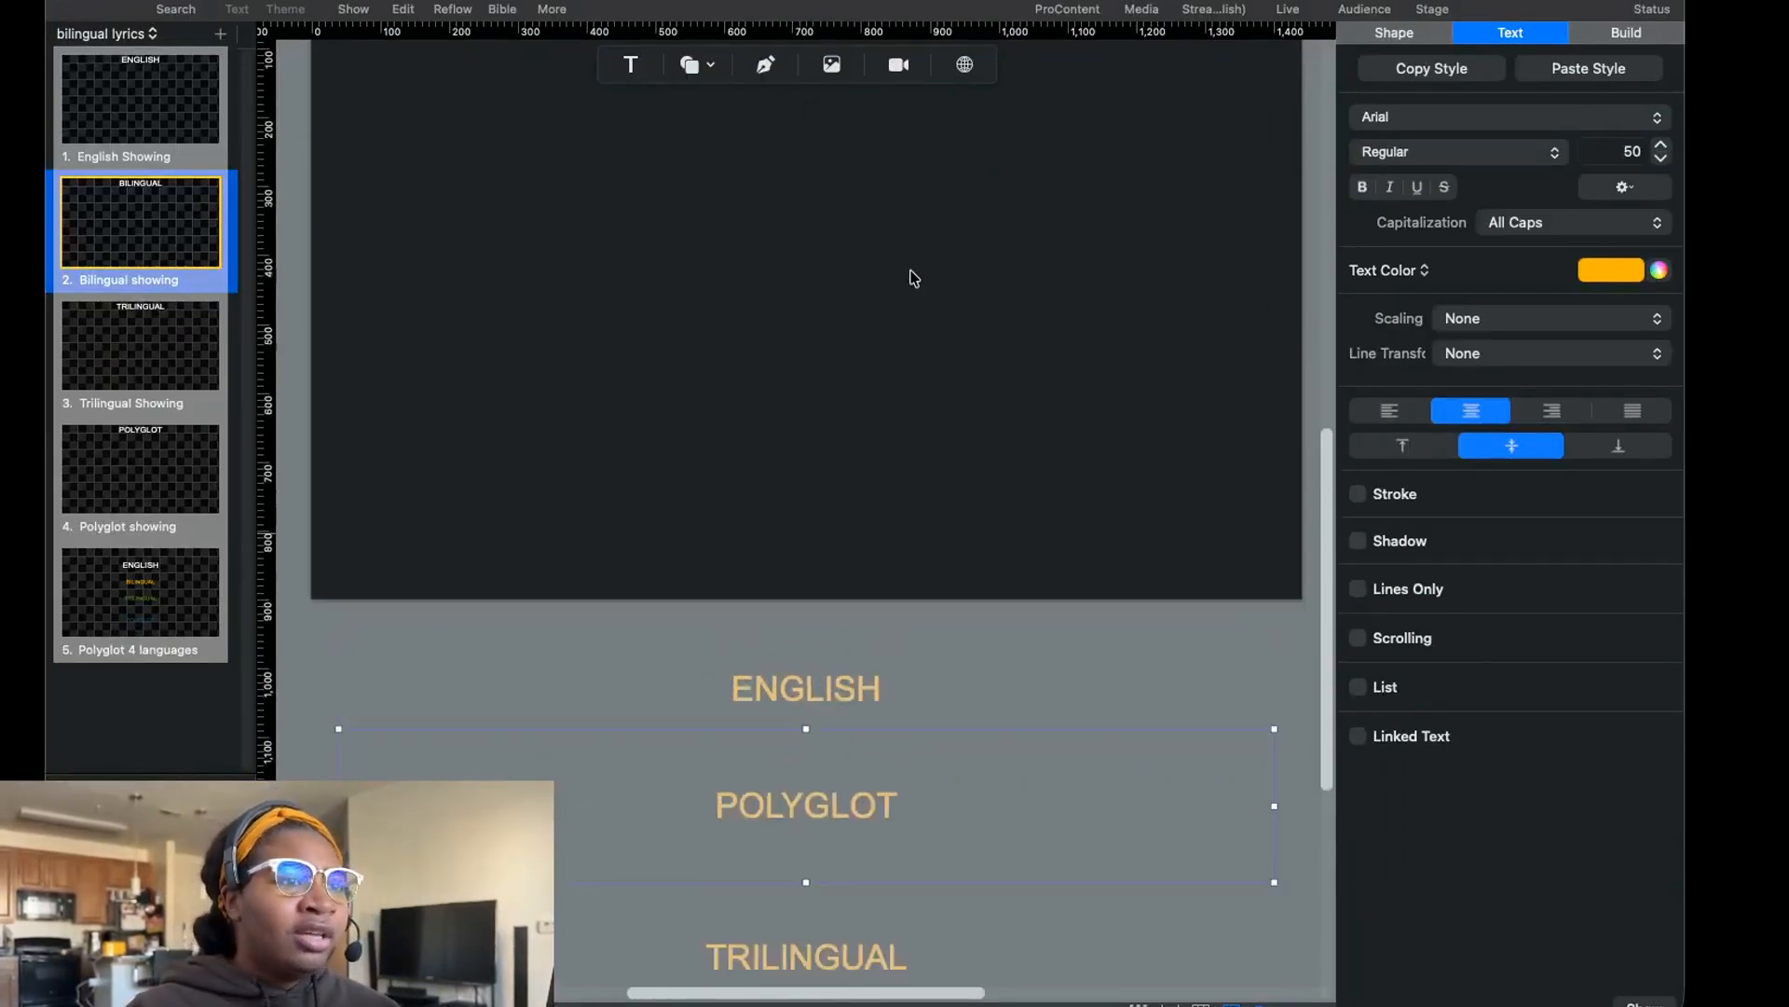
scroll(913, 277, "up", 5)
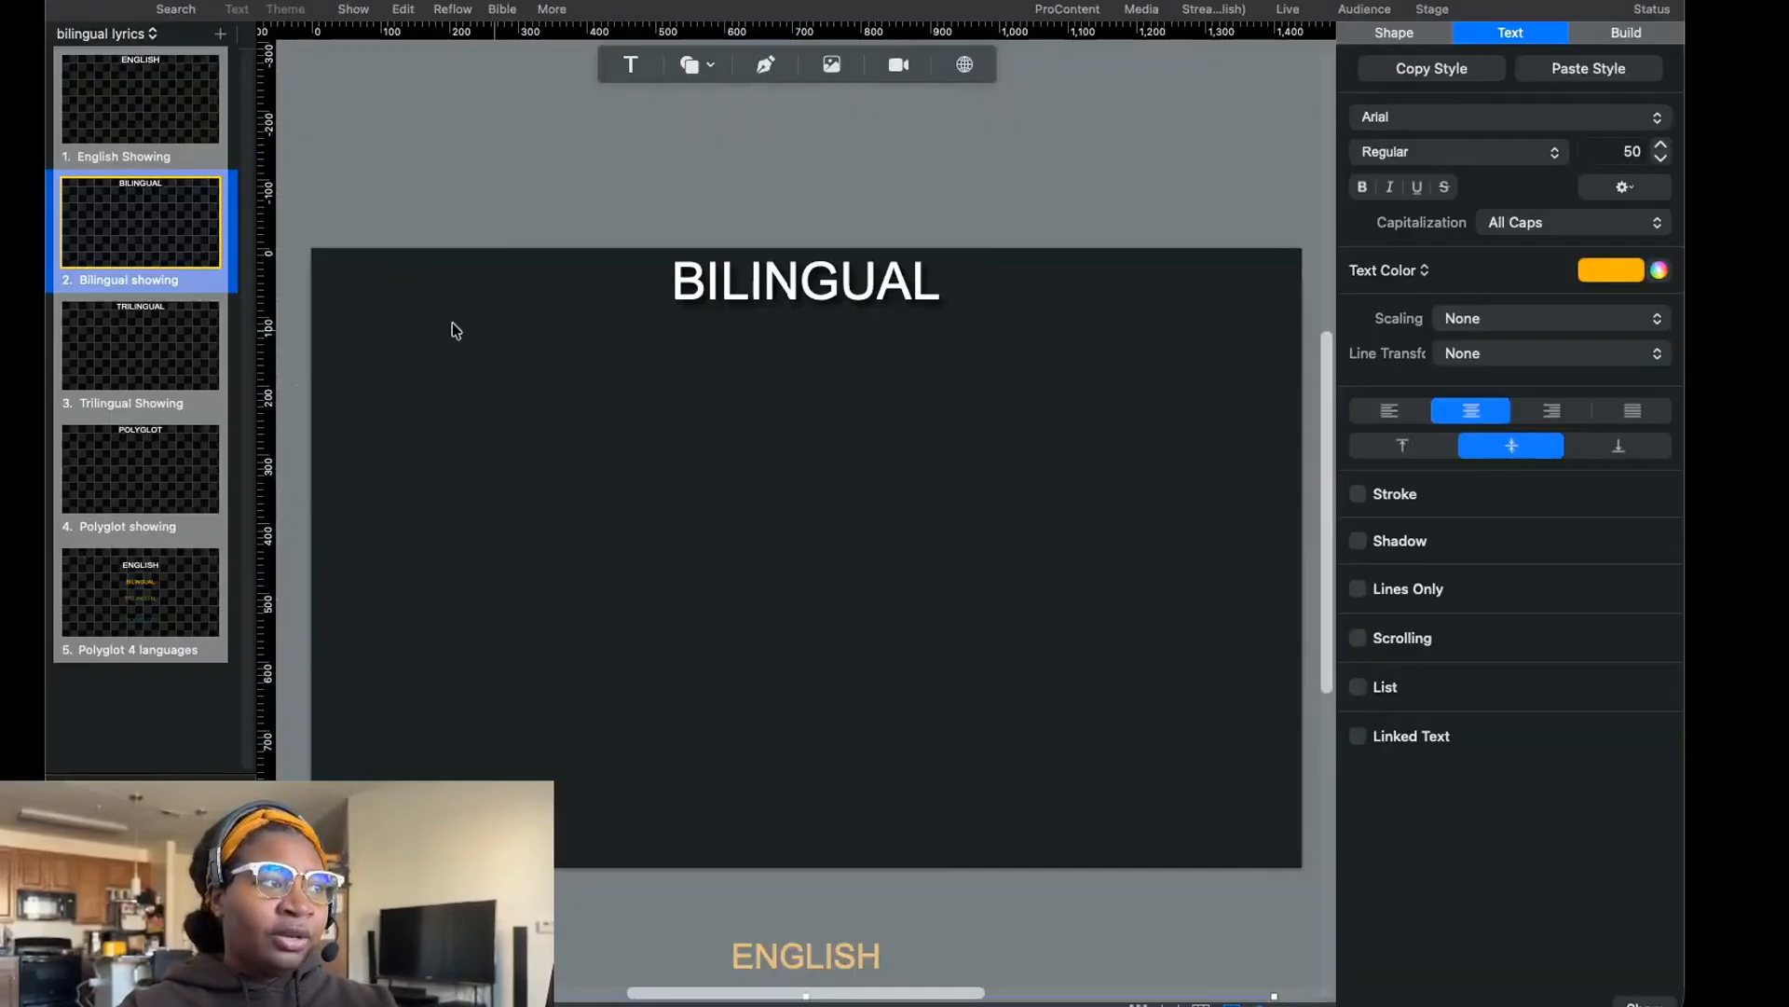
left_click(768, 293)
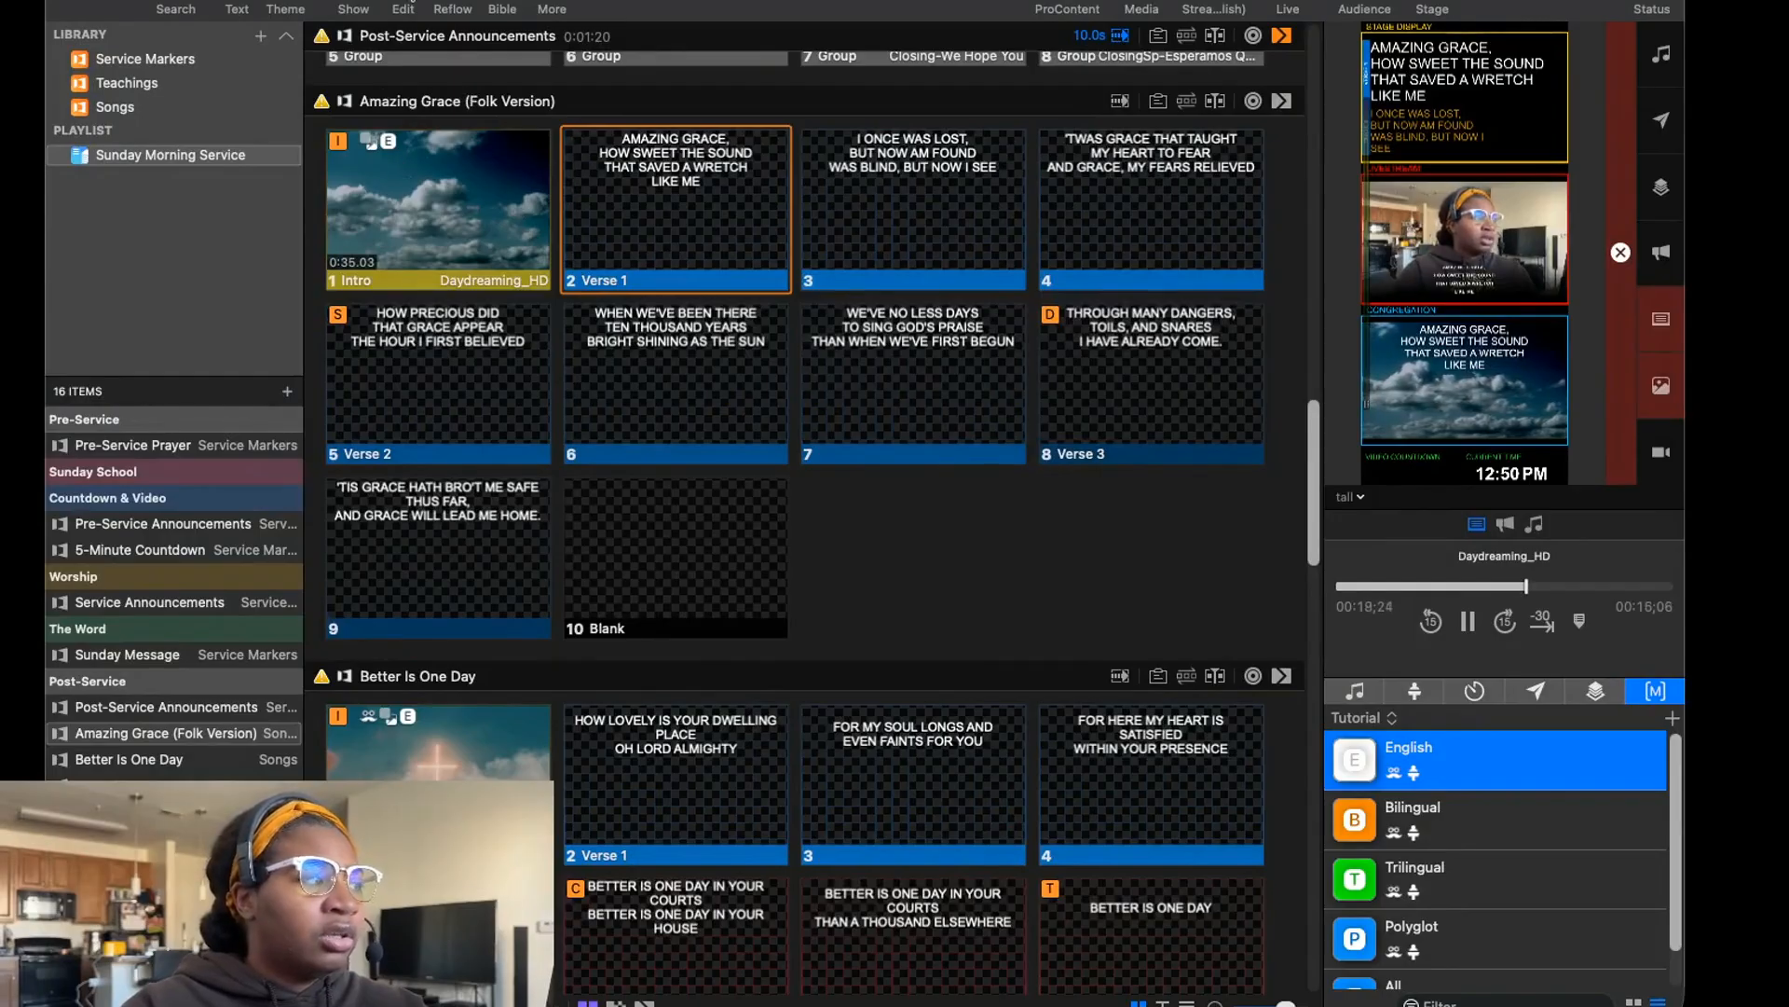
Open the first Verse 1 slide of Amazing Grace (Folk Version) in the editor and examine the translations below its canvas.
left_click(406, 5)
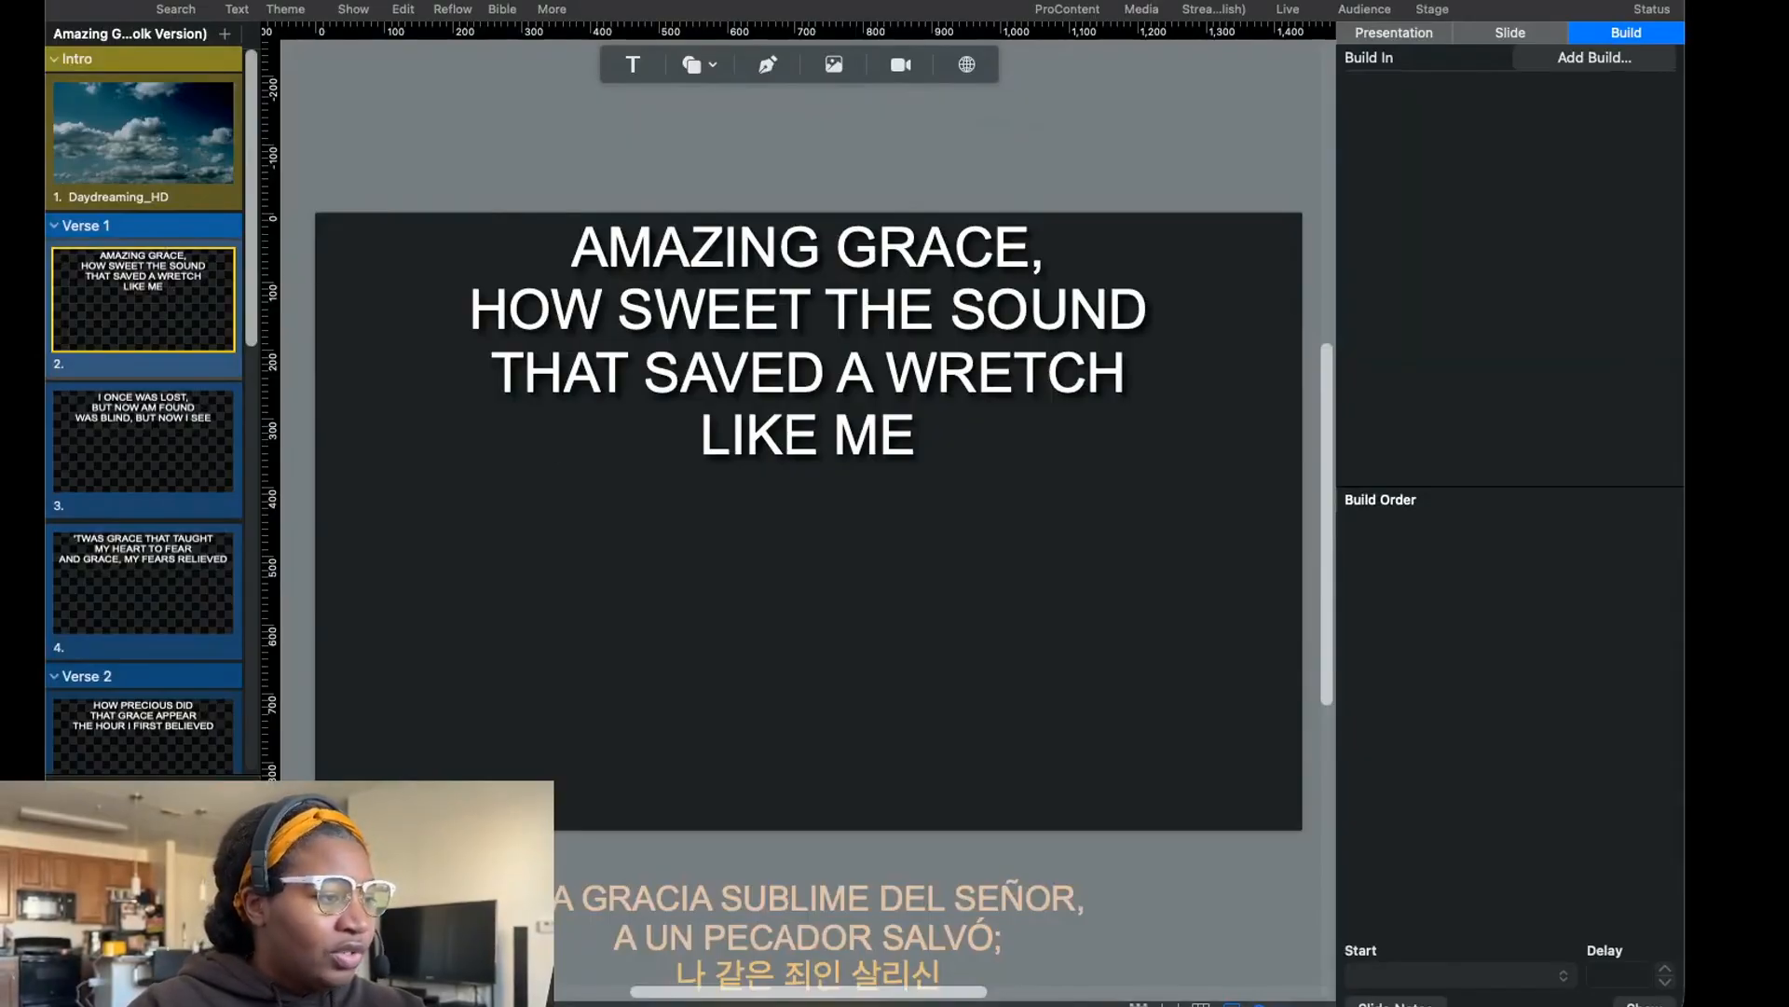
scroll(824, 521, "down", 5)
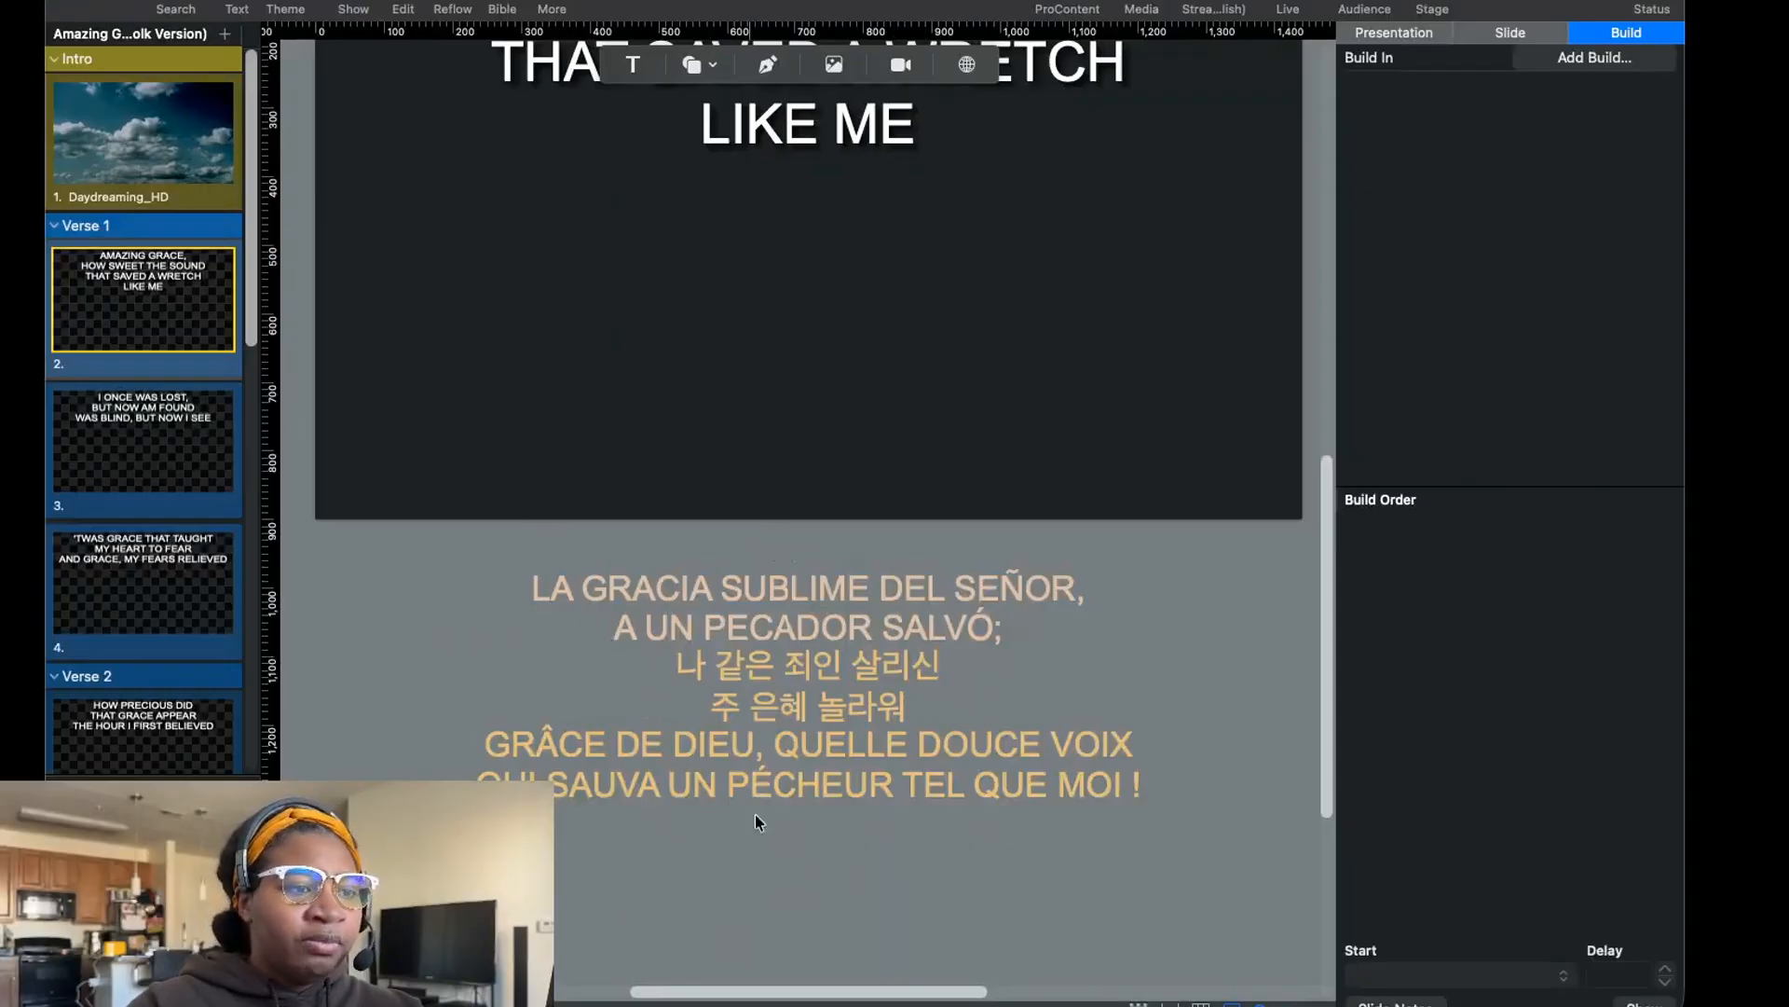
scroll(874, 690, "down", 3)
scroll(861, 679, "up", 3)
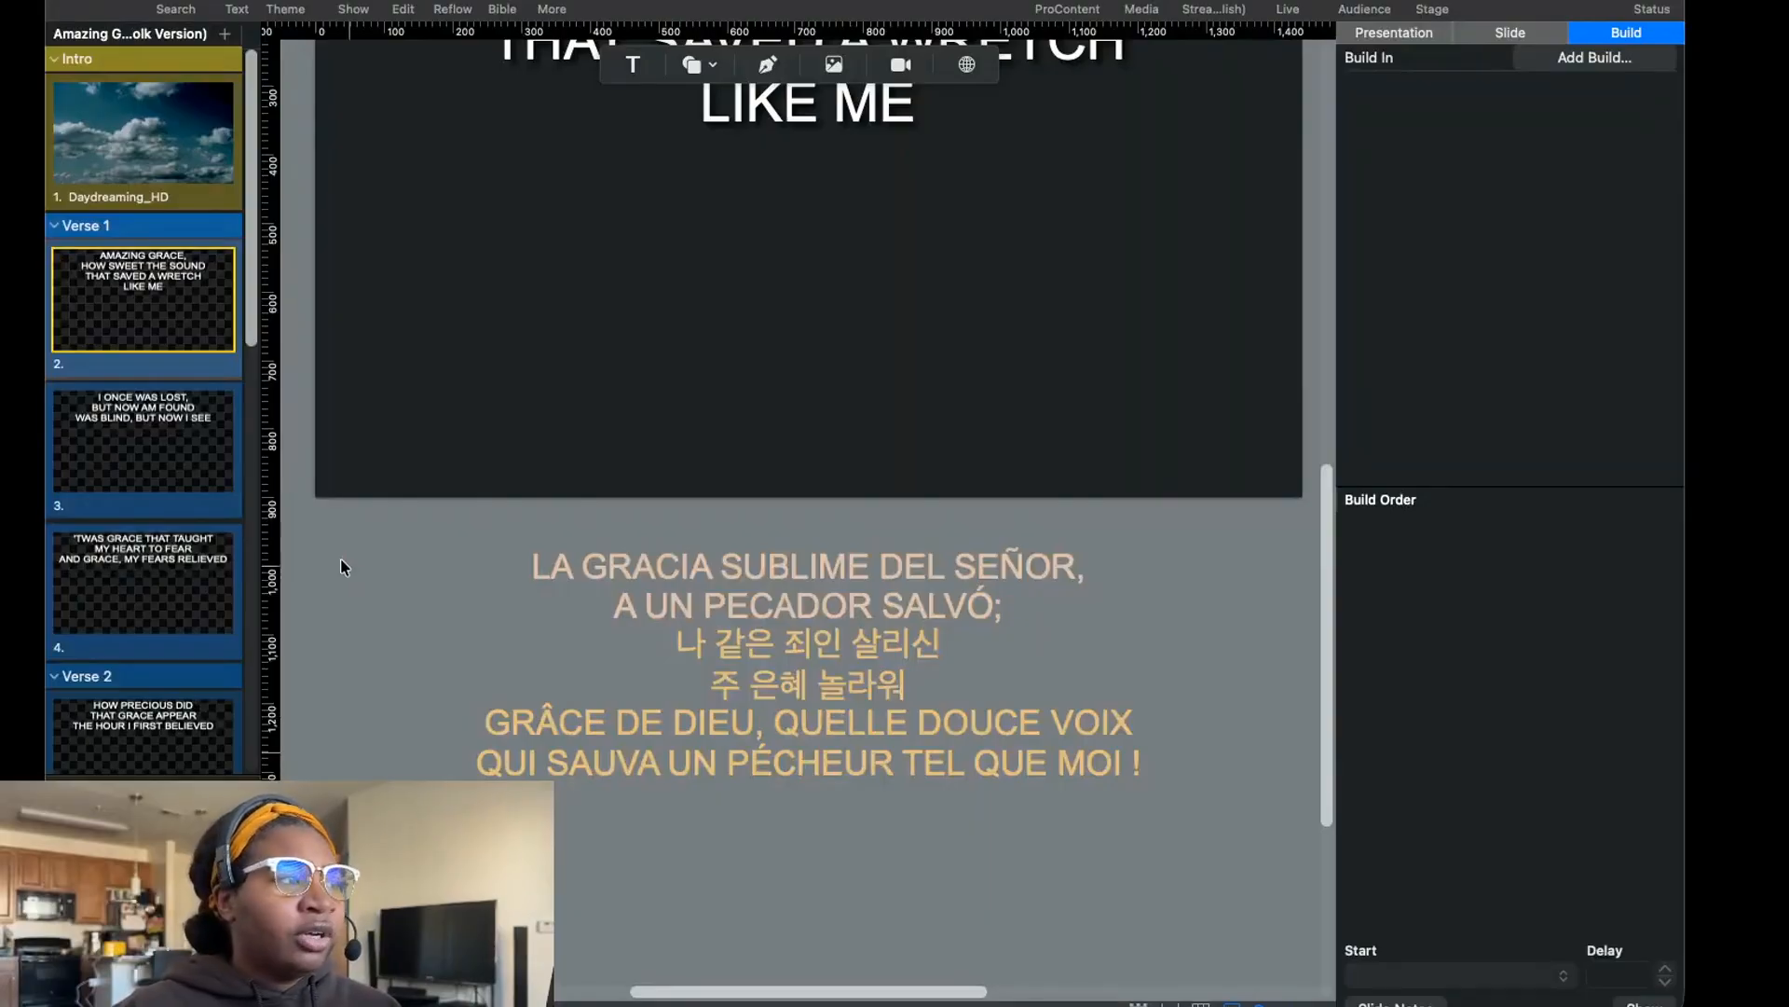
Examine the translated lyrics on Amazing Grace slides 3, 4 and 5, and return to the presentation view.
left_click(158, 438)
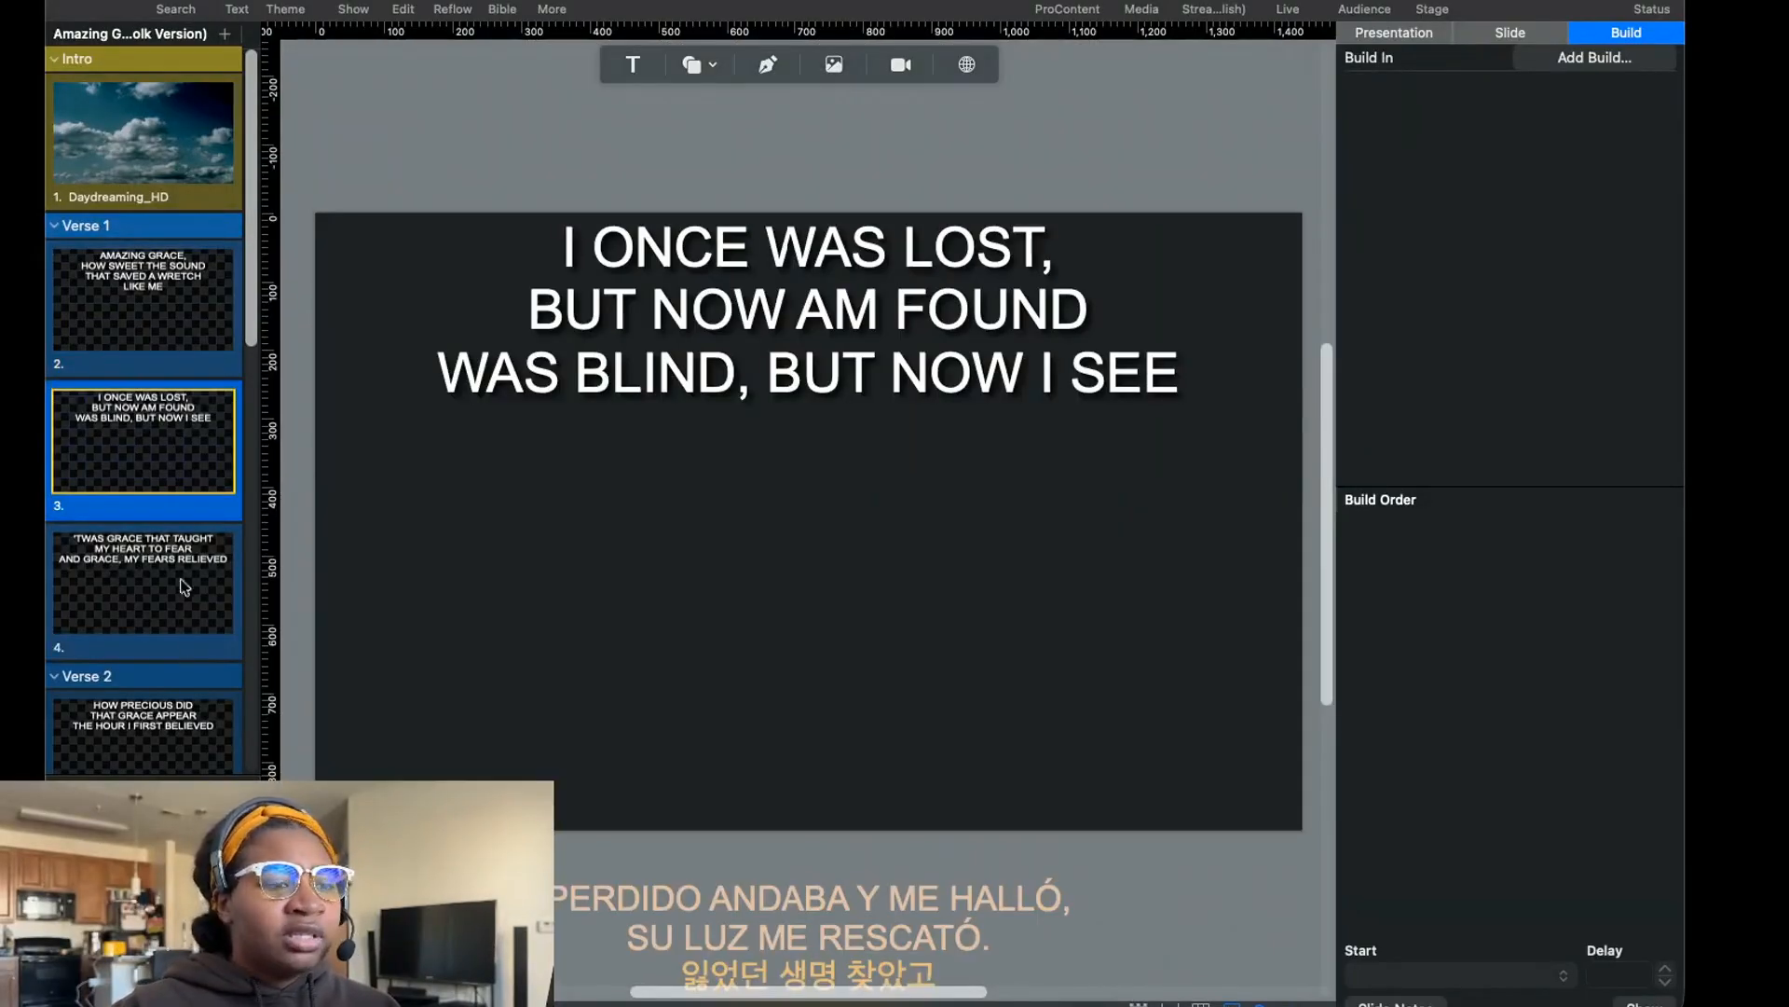
scroll(216, 650, "down", 1)
scroll(216, 650, "down", 3)
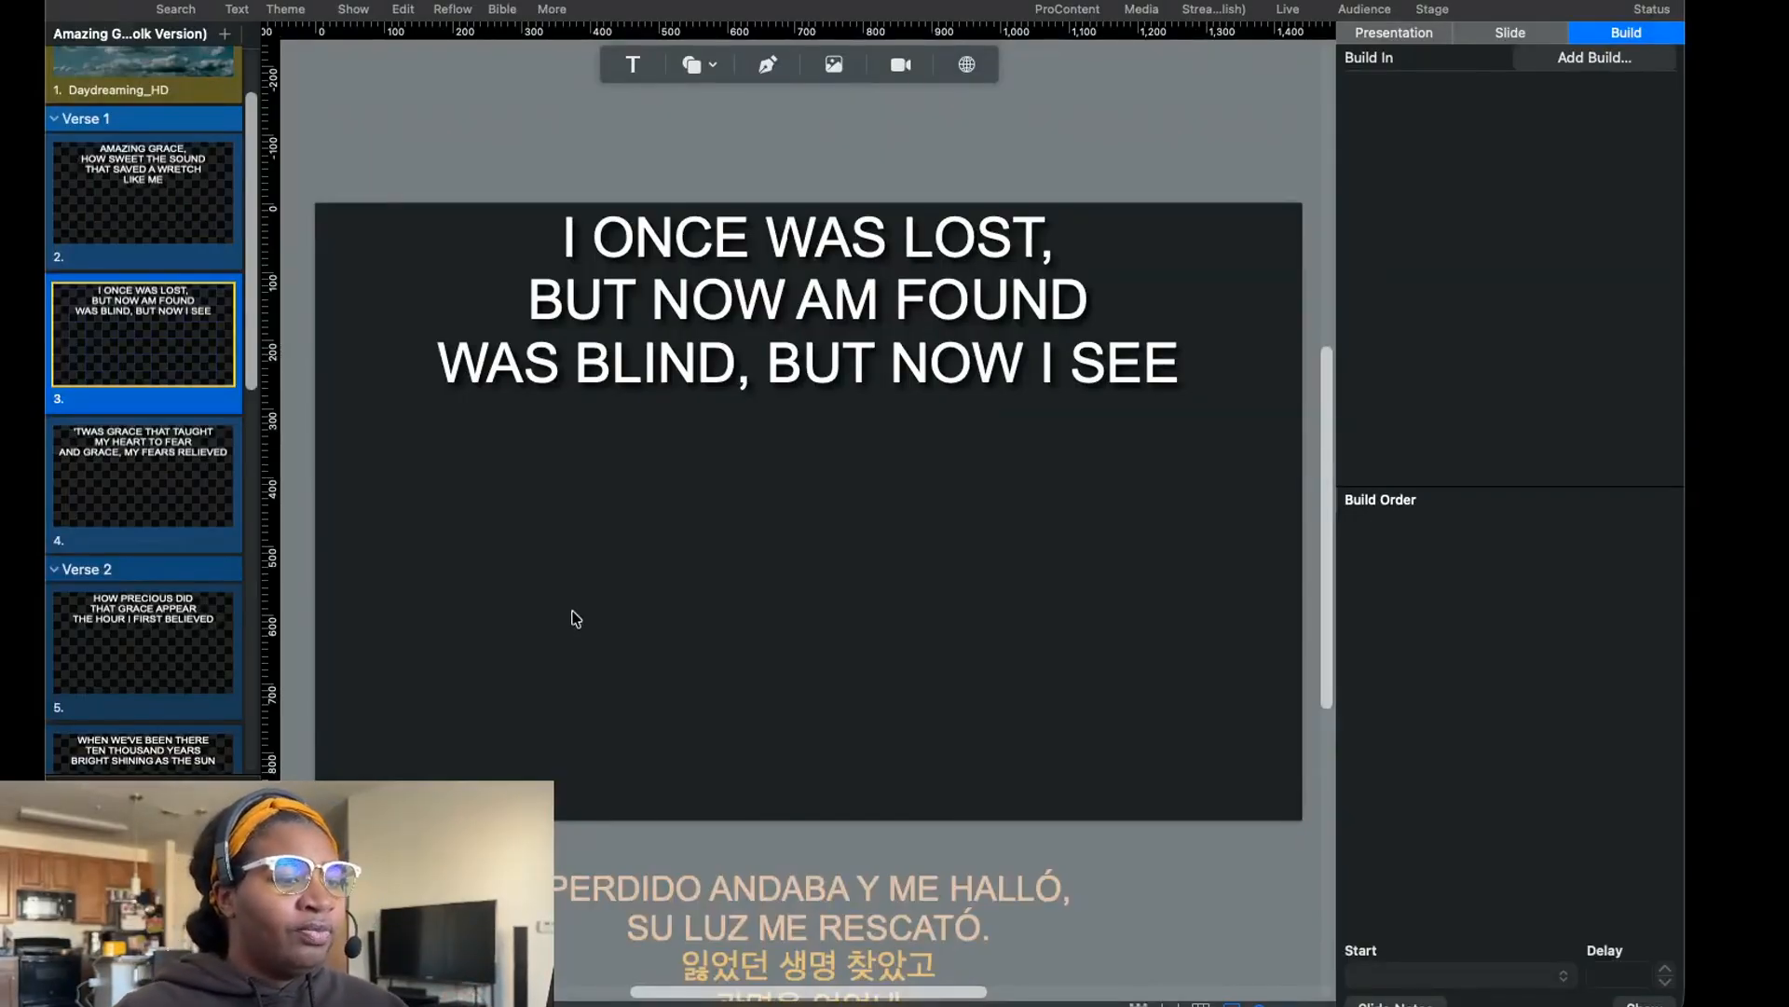
scroll(606, 617, "down", 5)
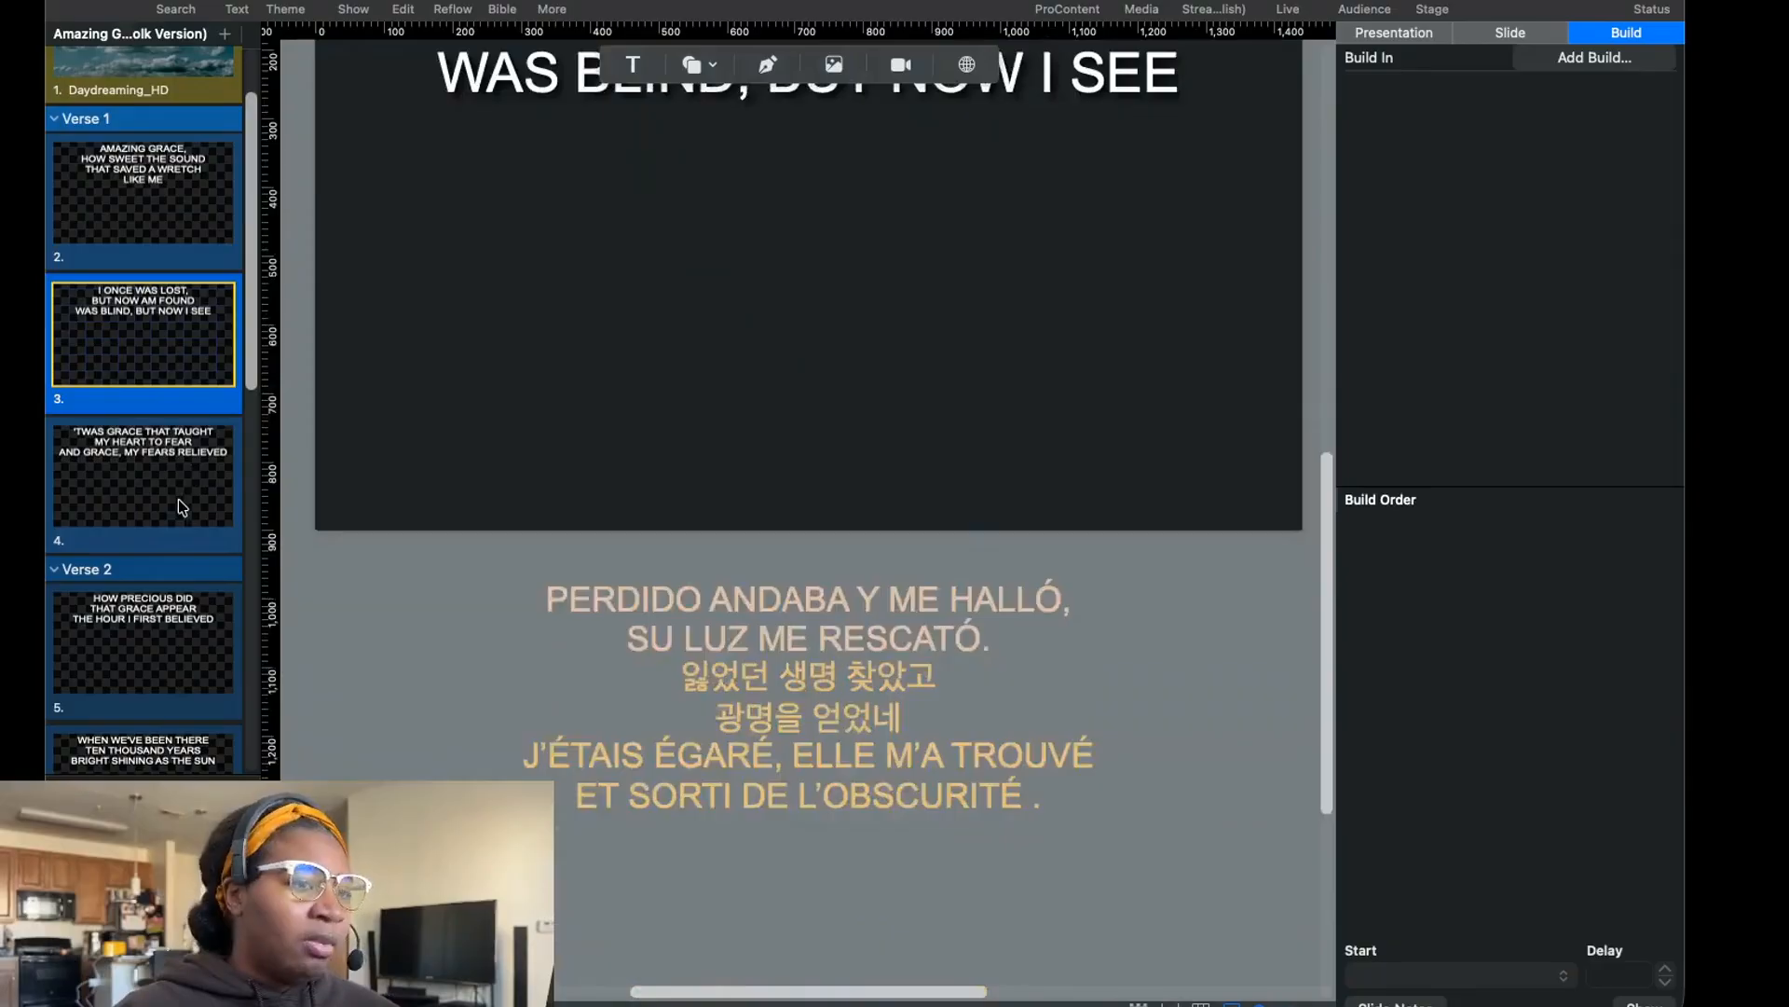
left_click(182, 506)
scroll(540, 531, "down", 6)
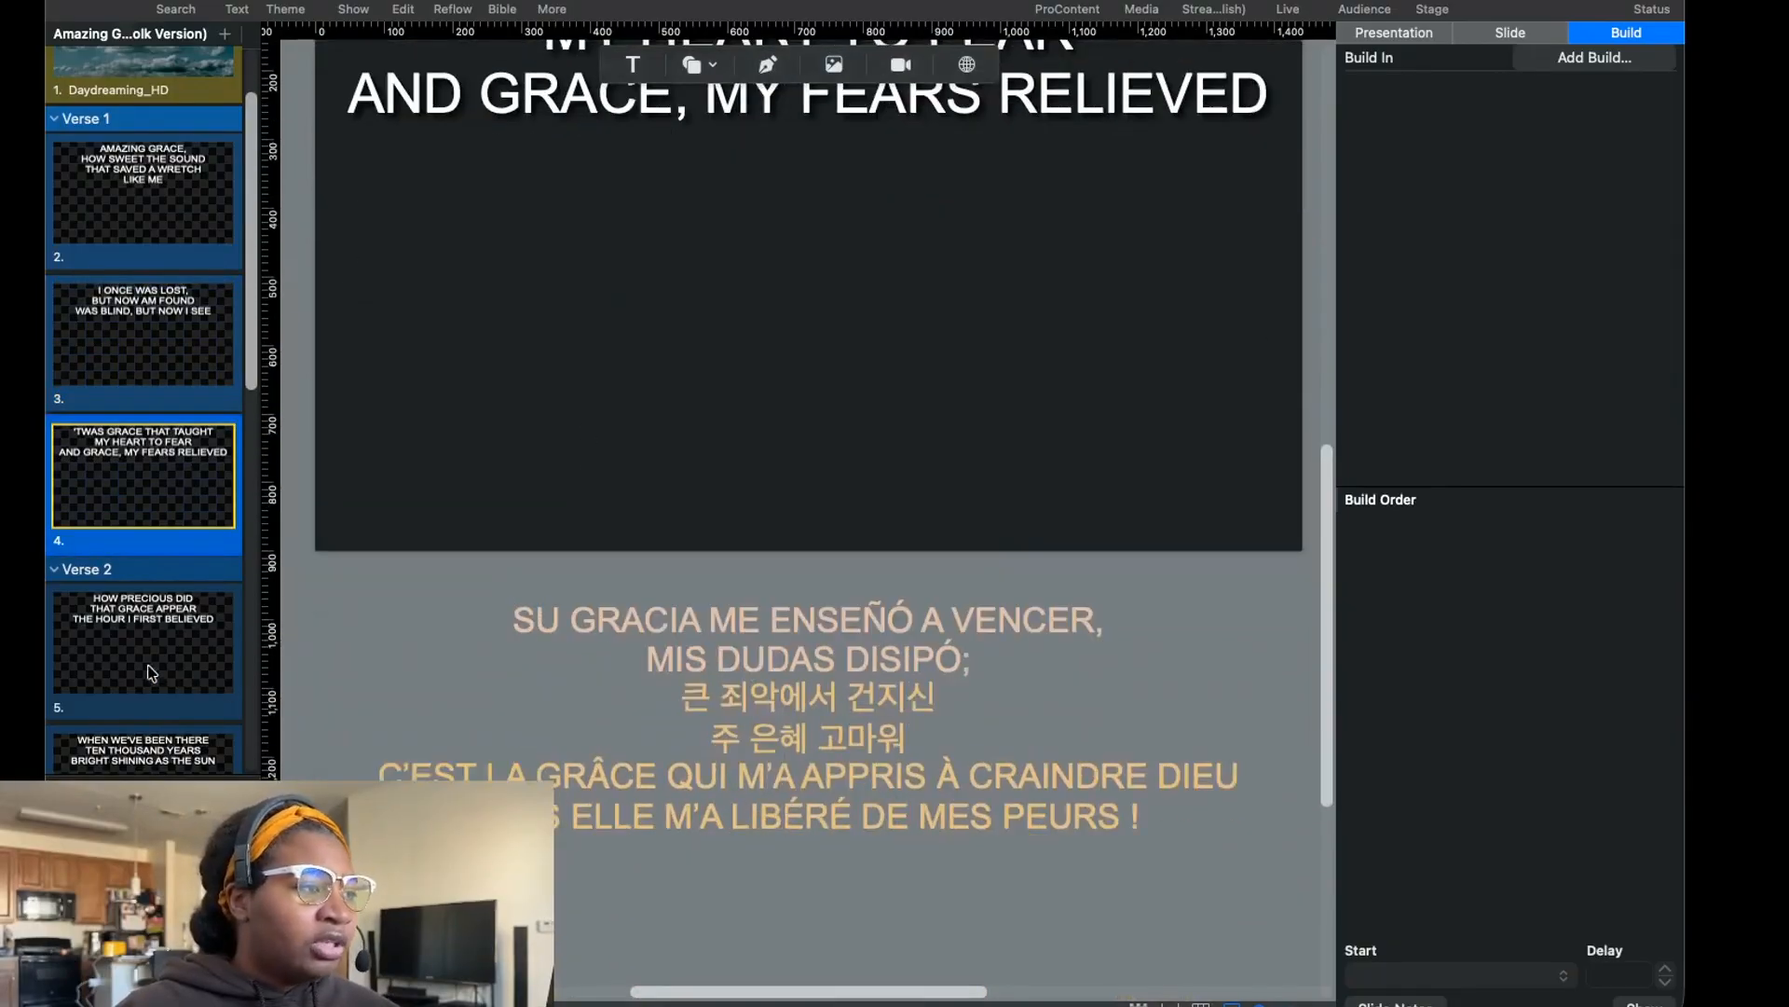
left_click(152, 672)
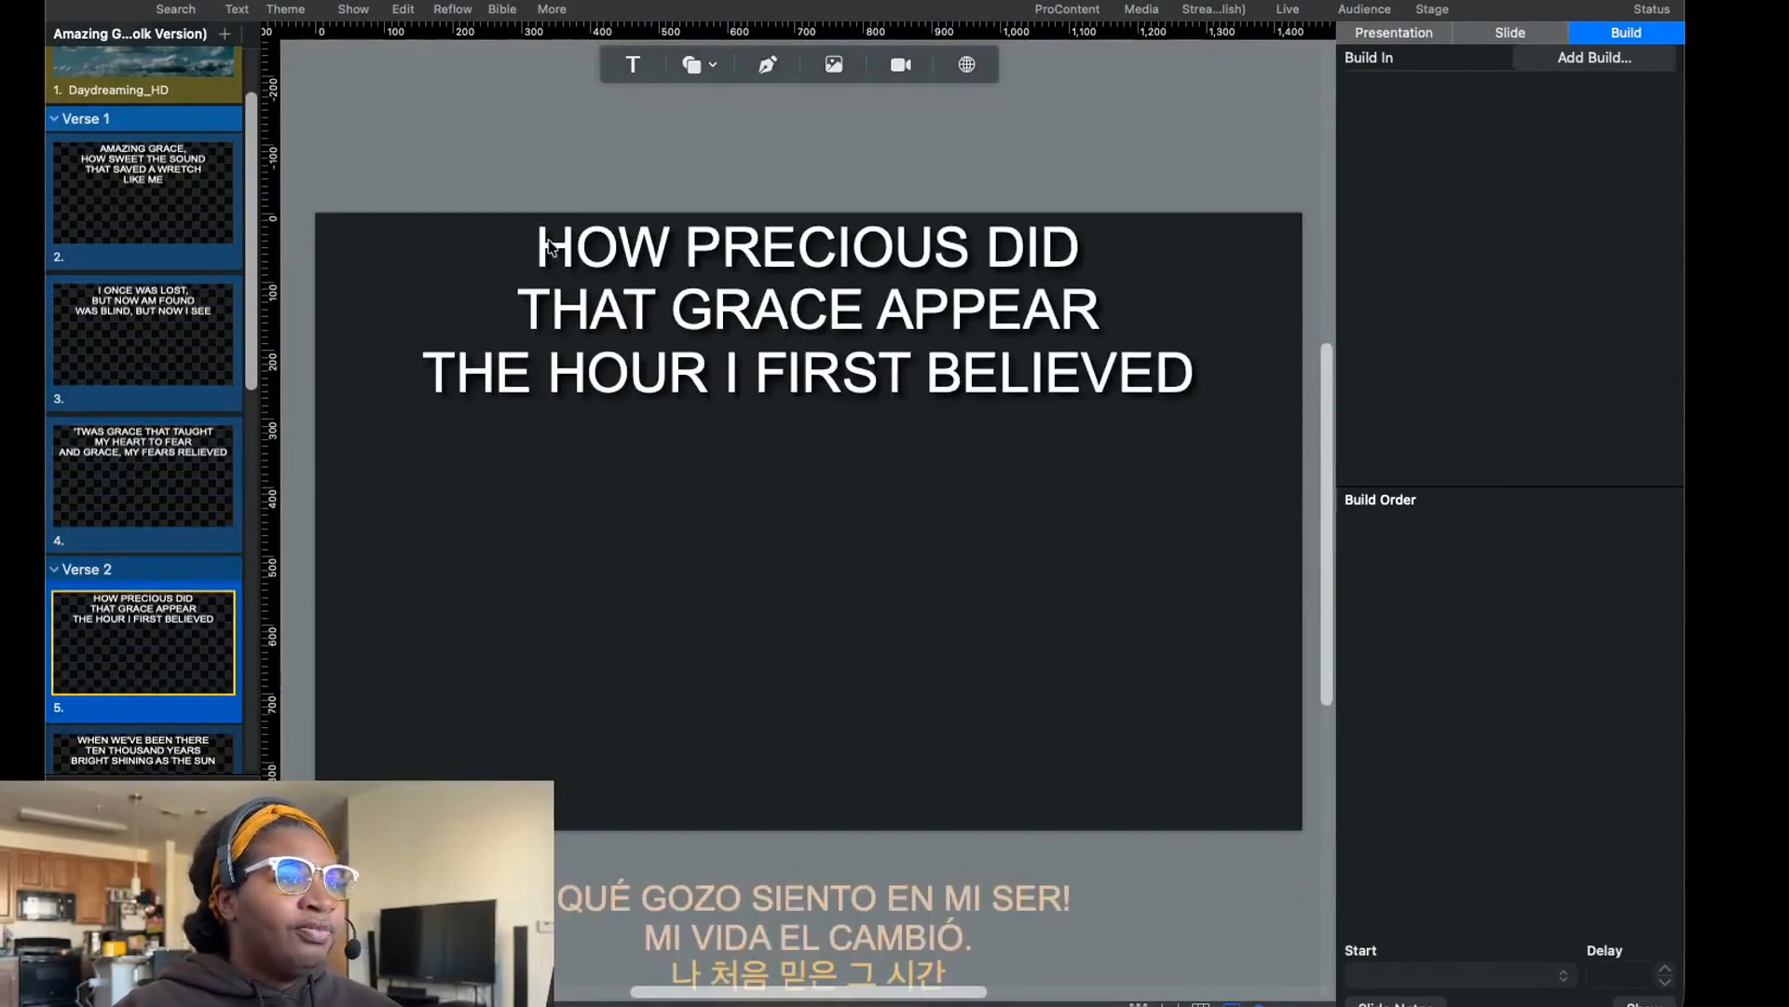
scroll(625, 382, "down", 3)
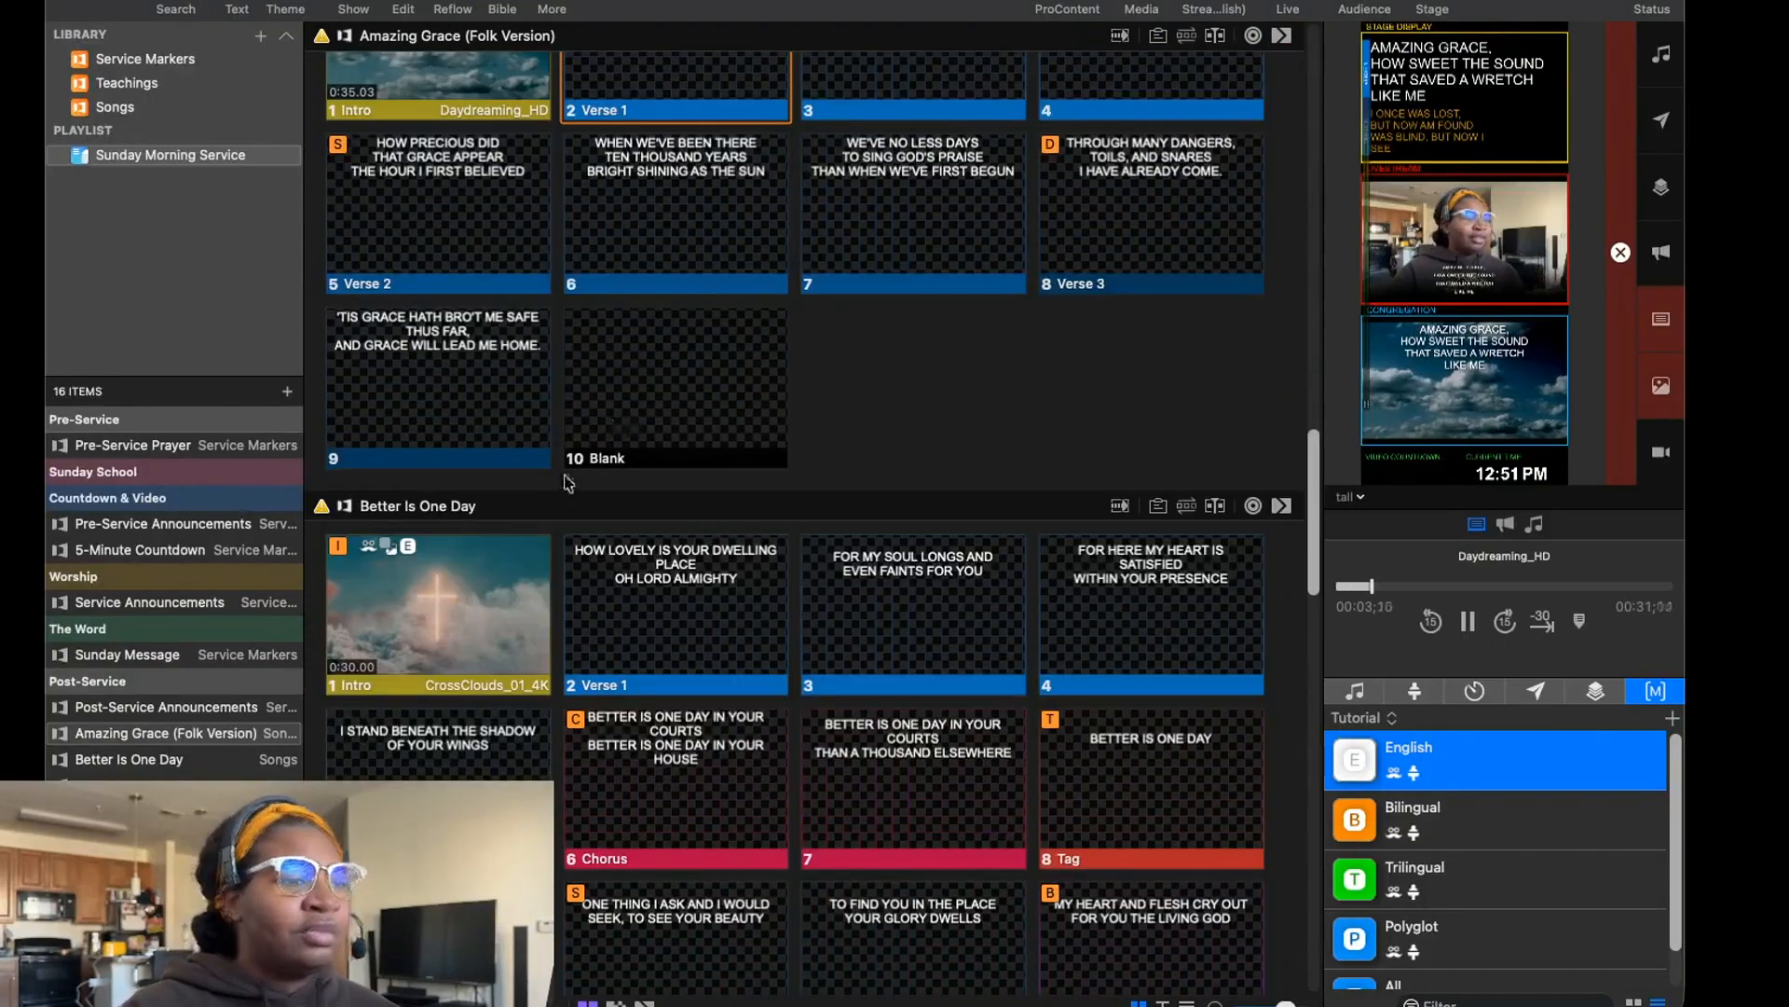
Show the first Verse 1 slide of Better Is One Day live and display that song's operator notes.
scroll(567, 481, "down", 5)
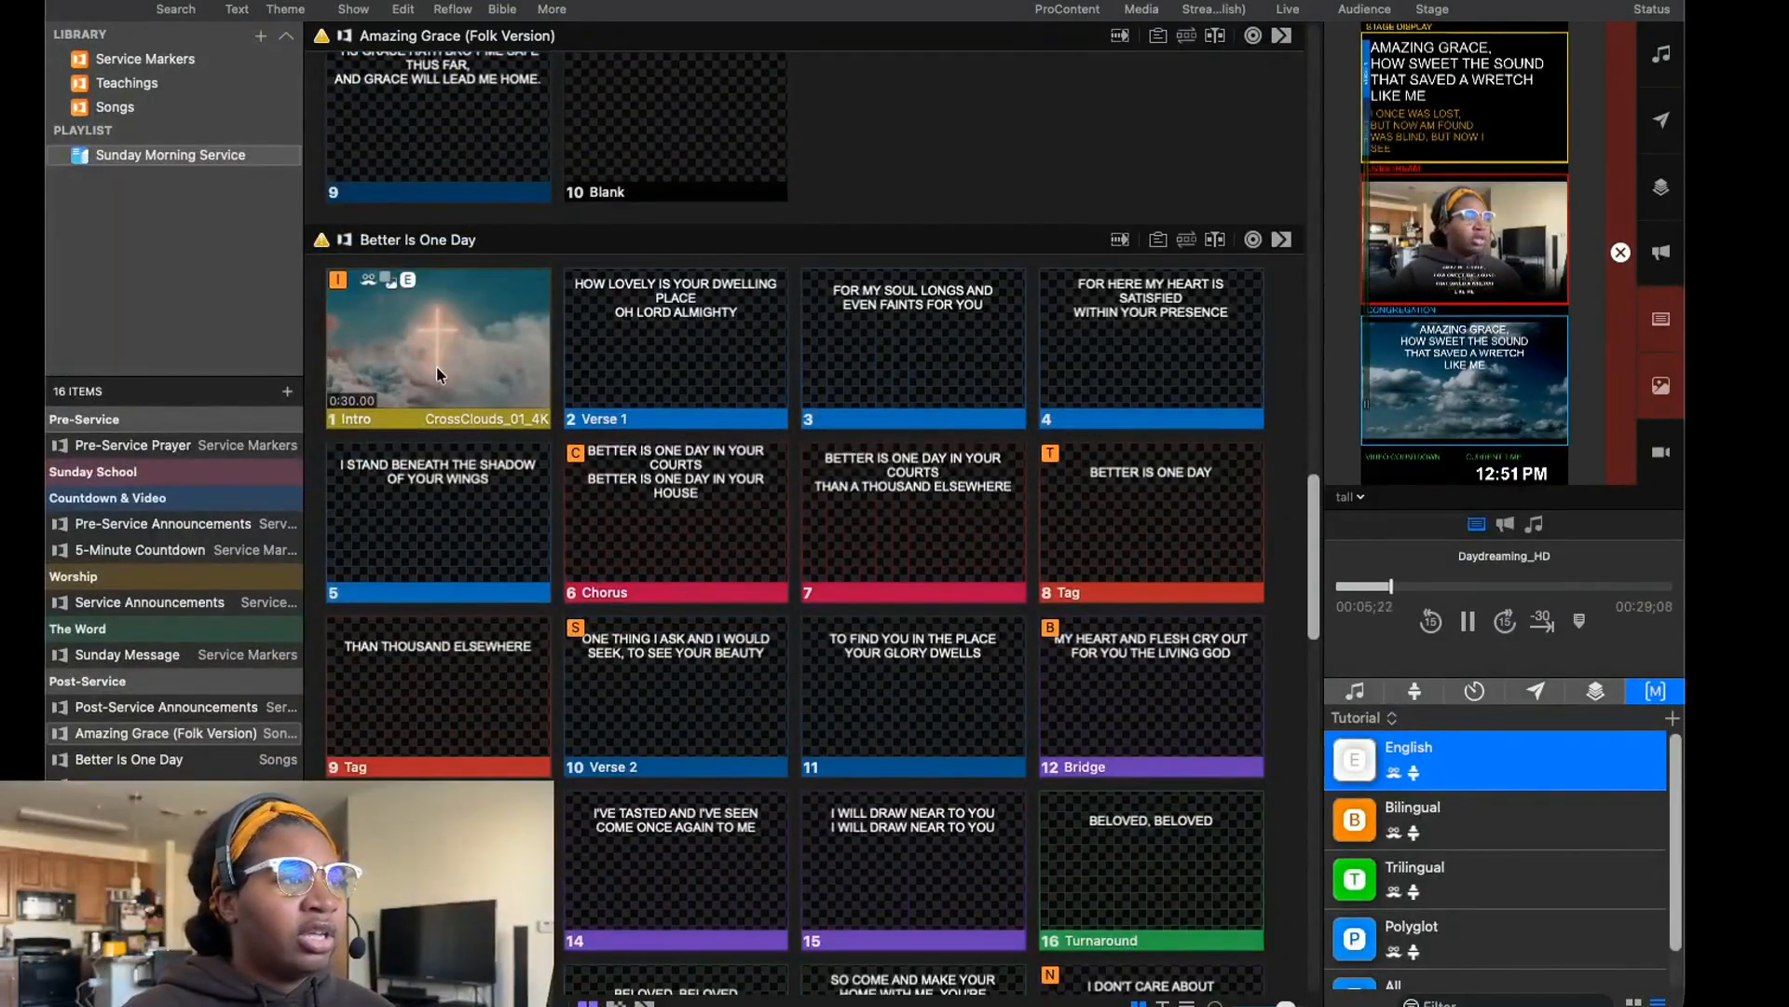
left_click(718, 390)
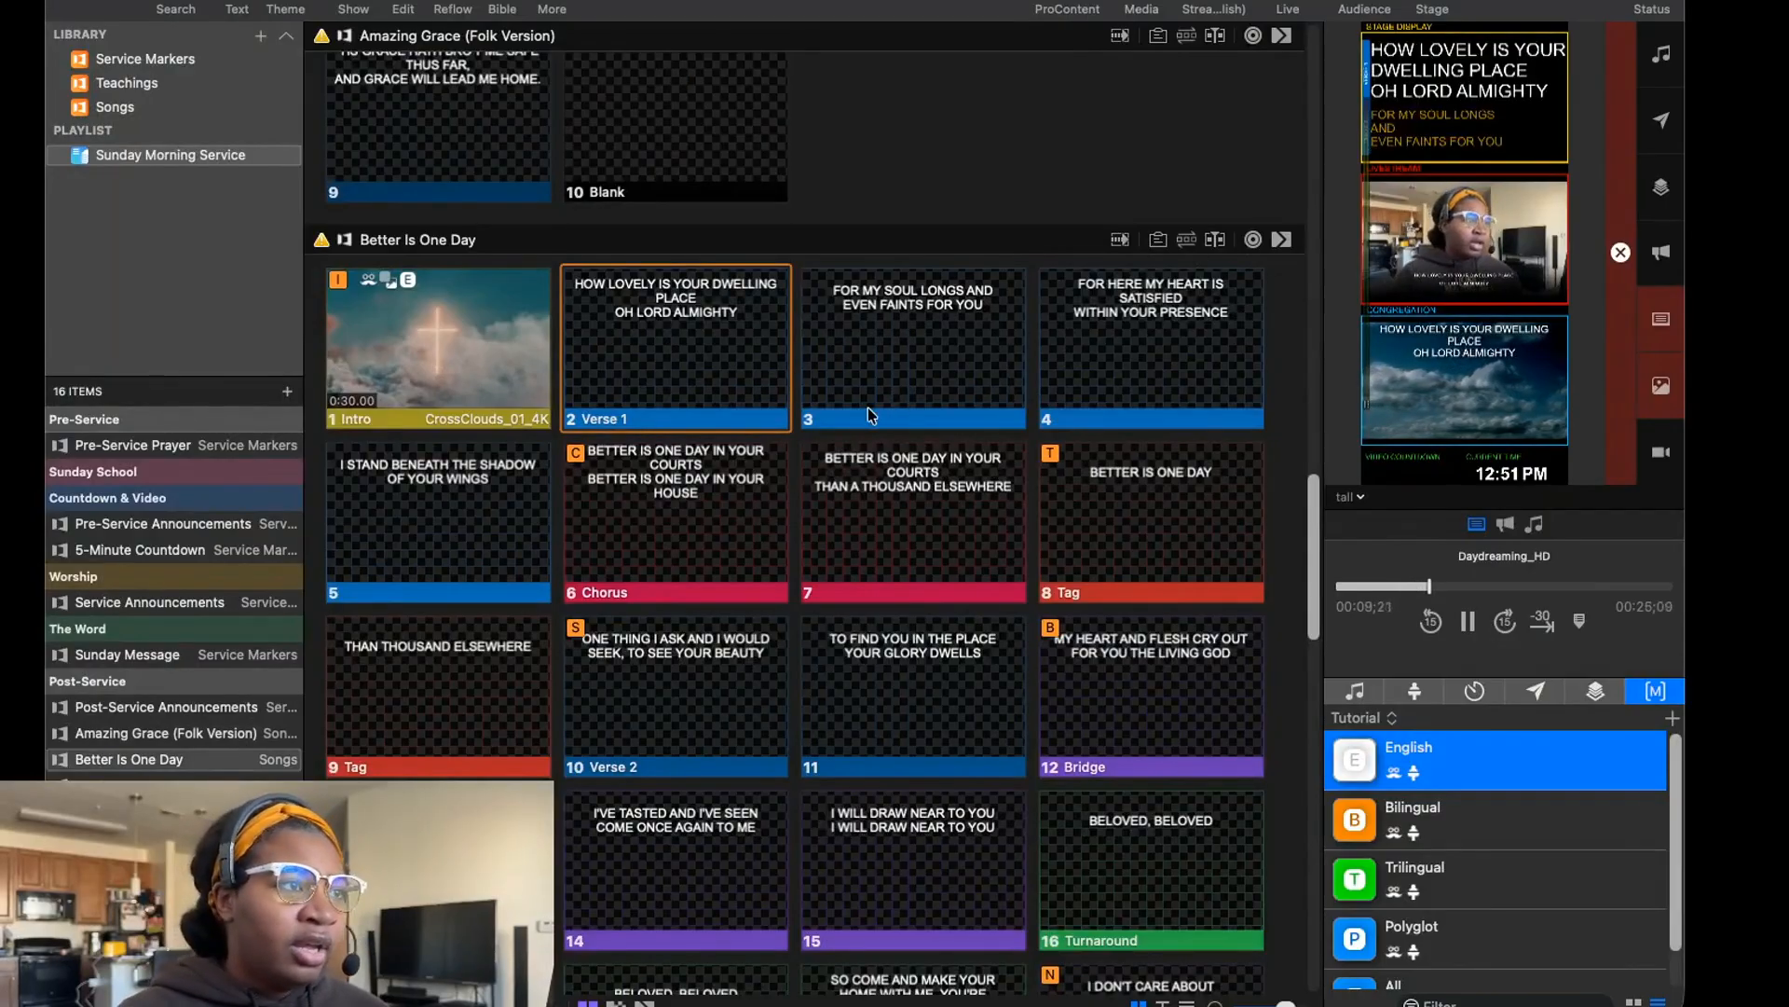
left_click(1156, 243)
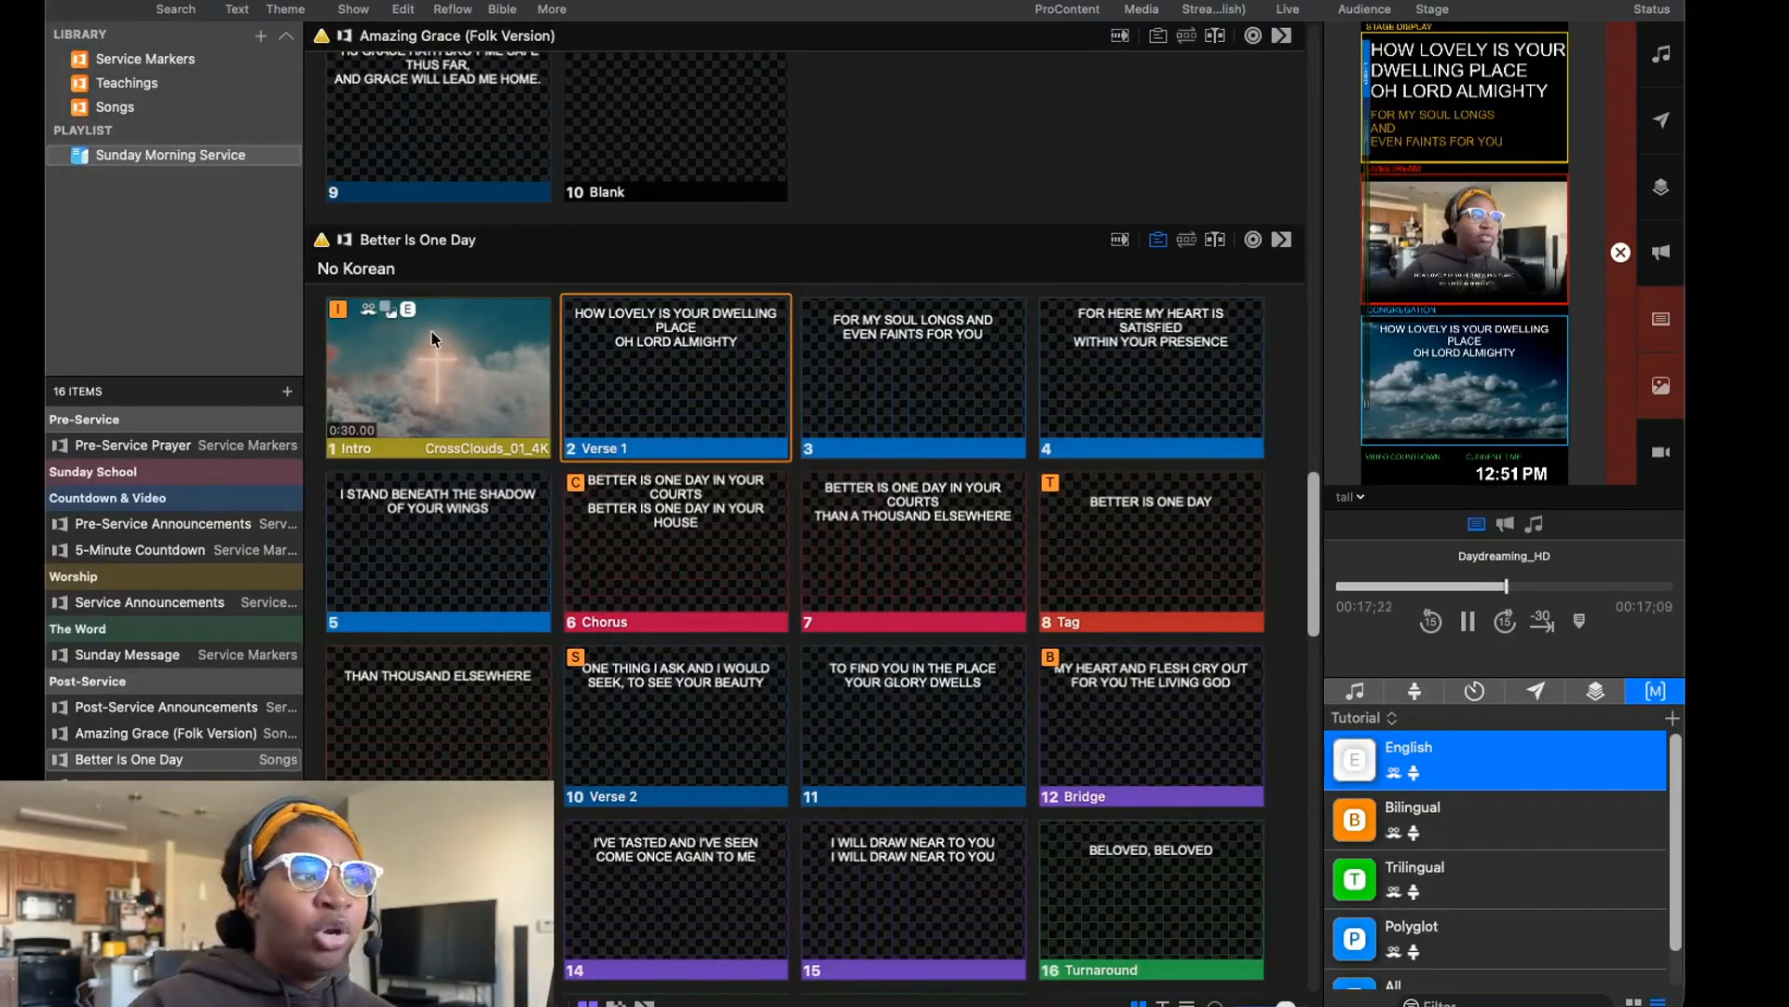
scroll(619, 466, "down", 1)
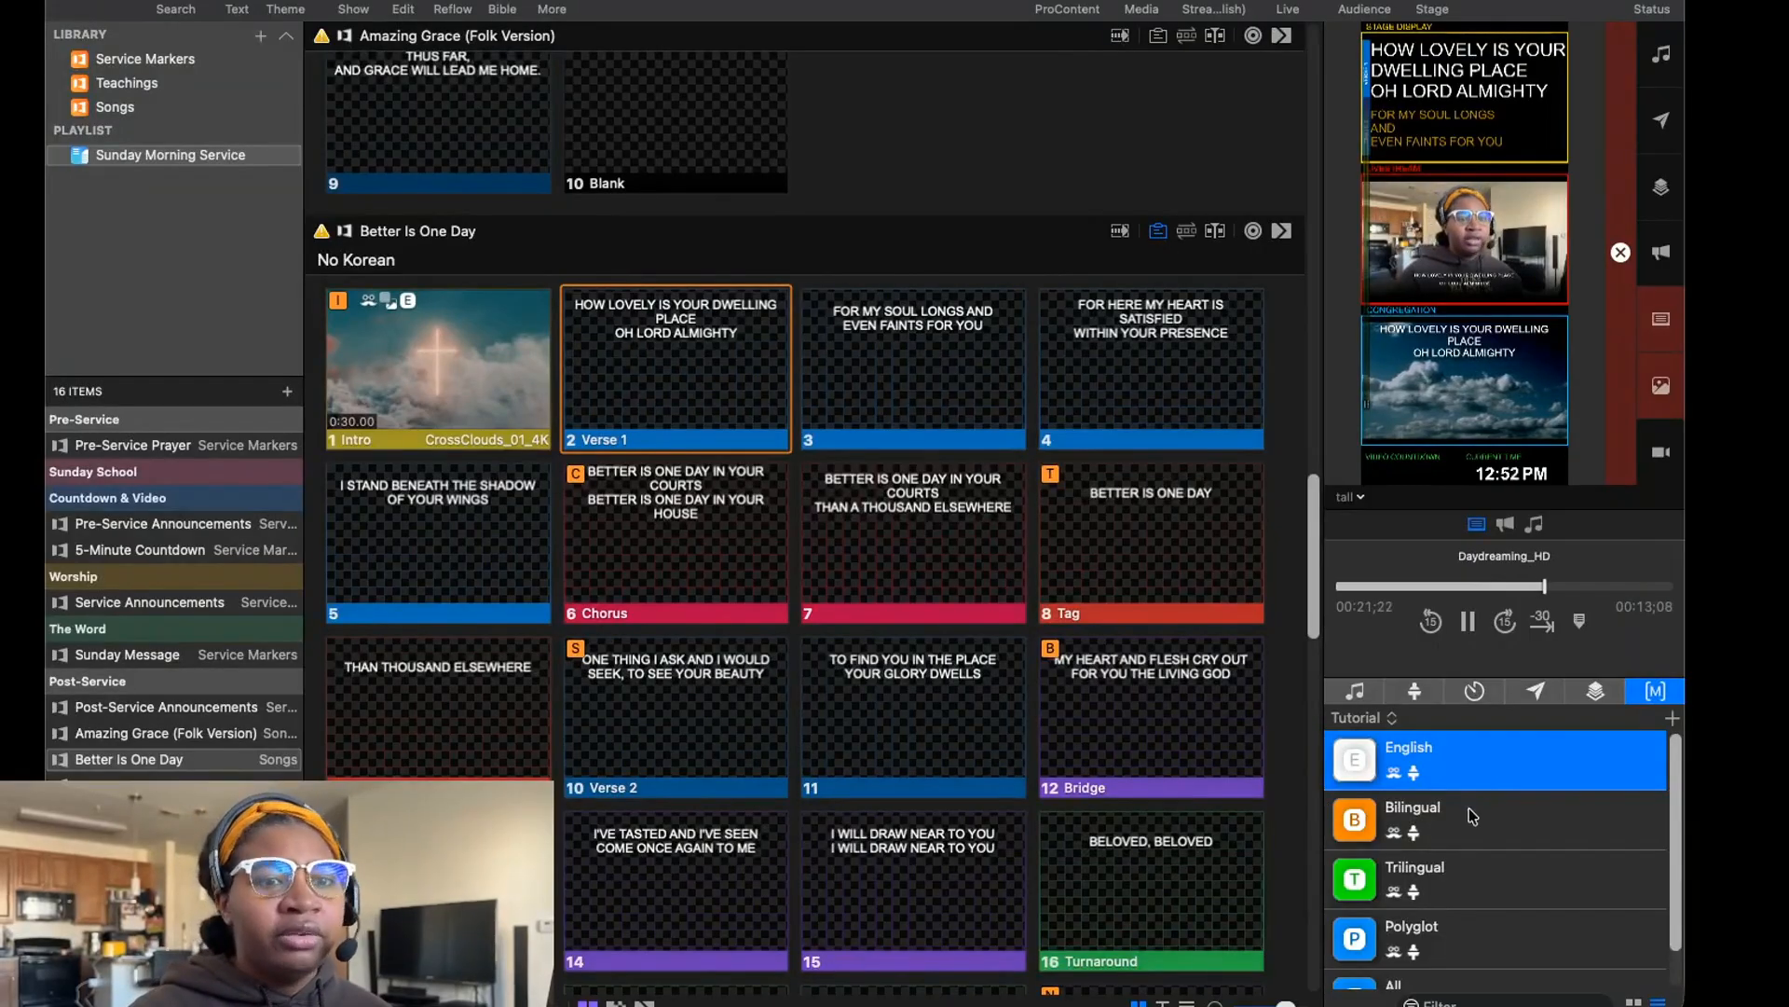
Run the Bilingual, Polyglot and Trilingual macros on the live Better Is One Day slide, finishing on Bilingual.
left_click(1495, 832)
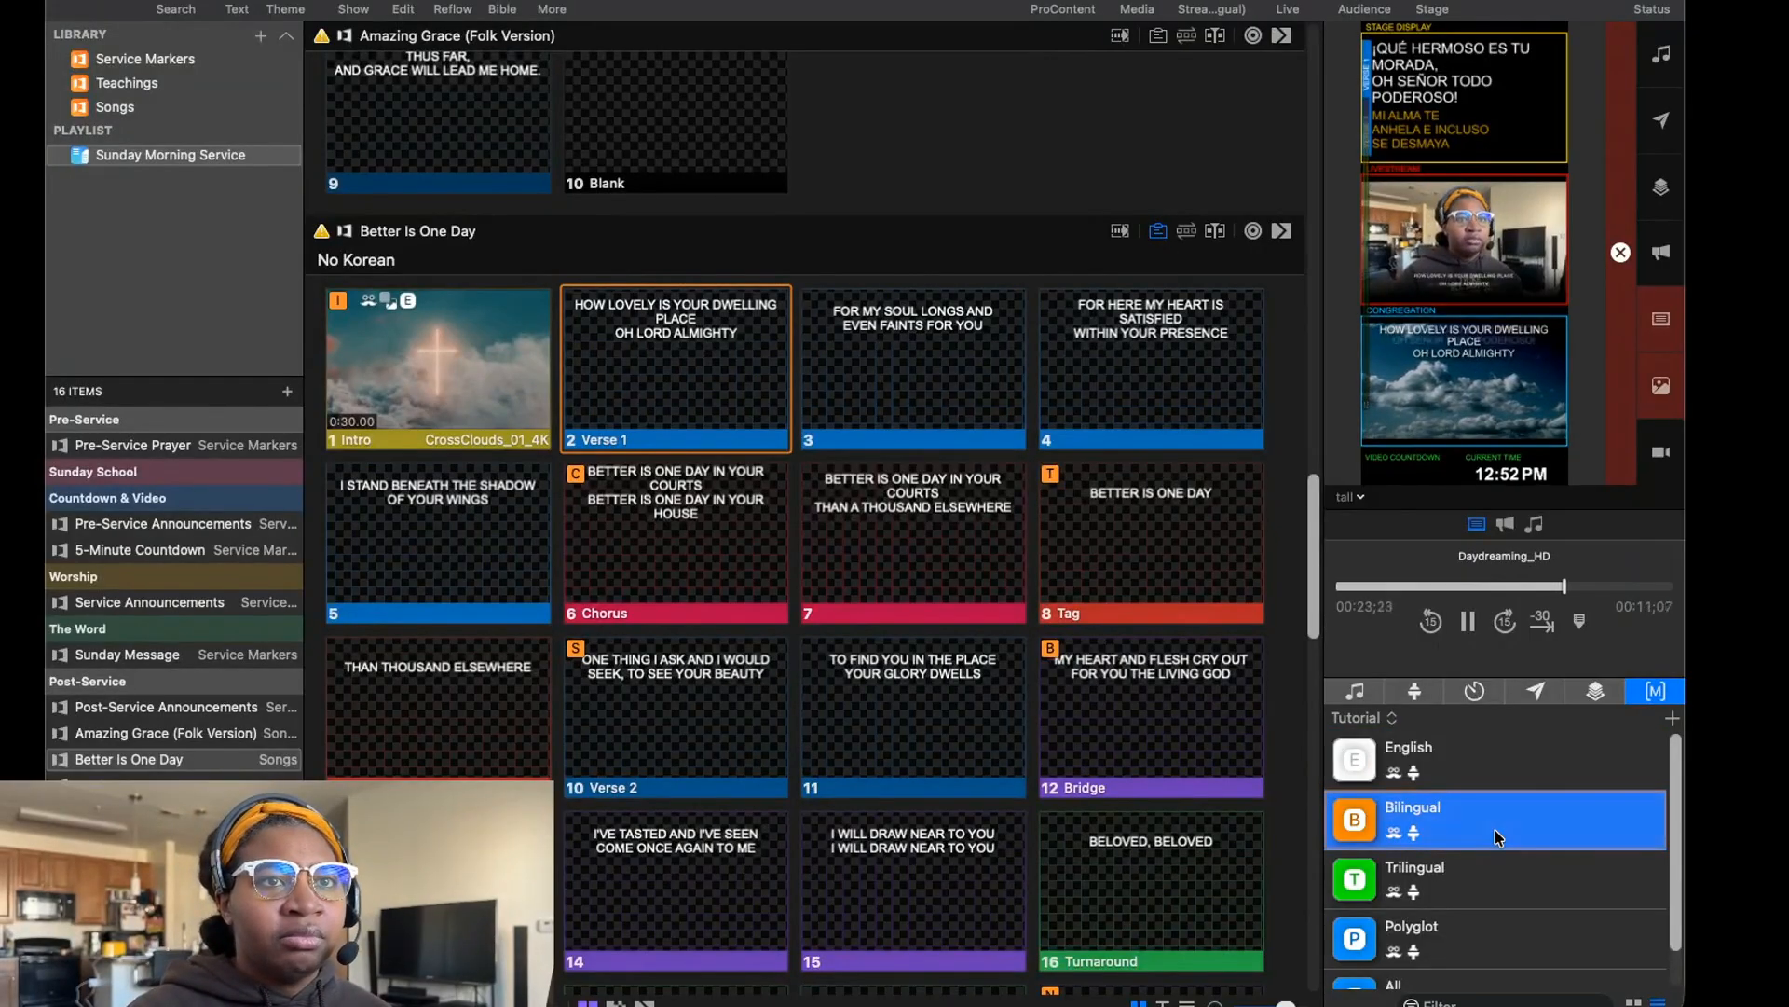
left_click(1463, 943)
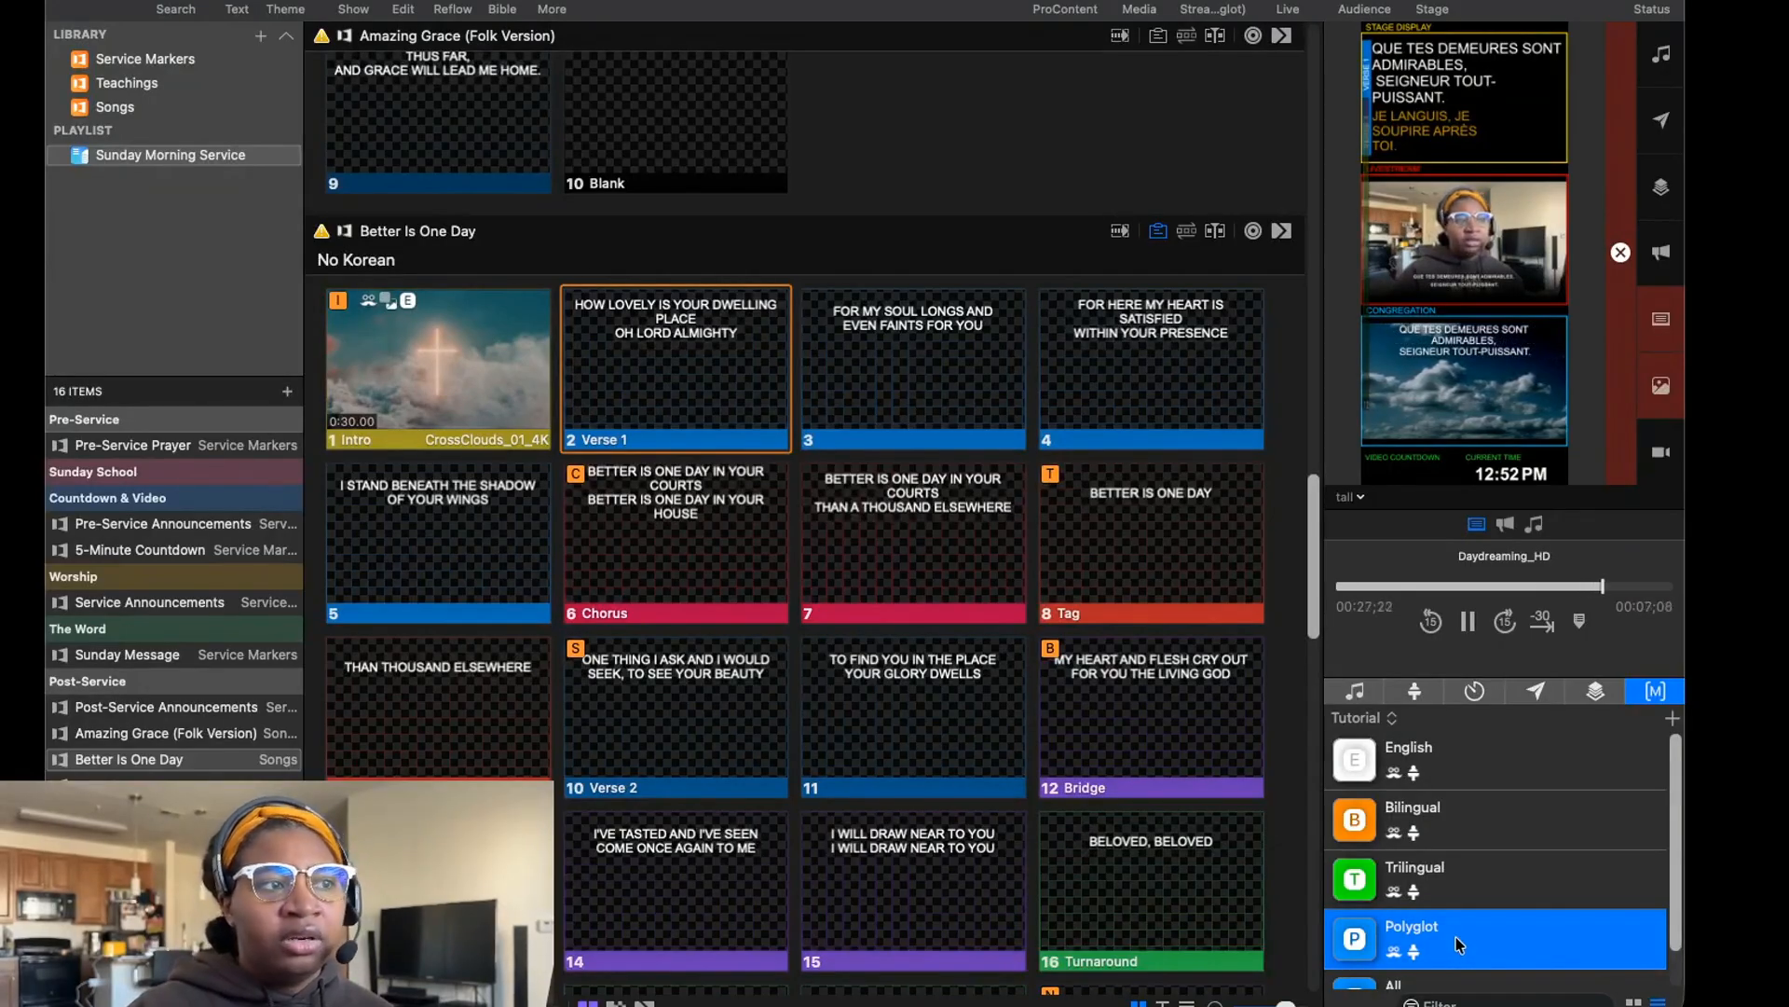
left_click(1467, 886)
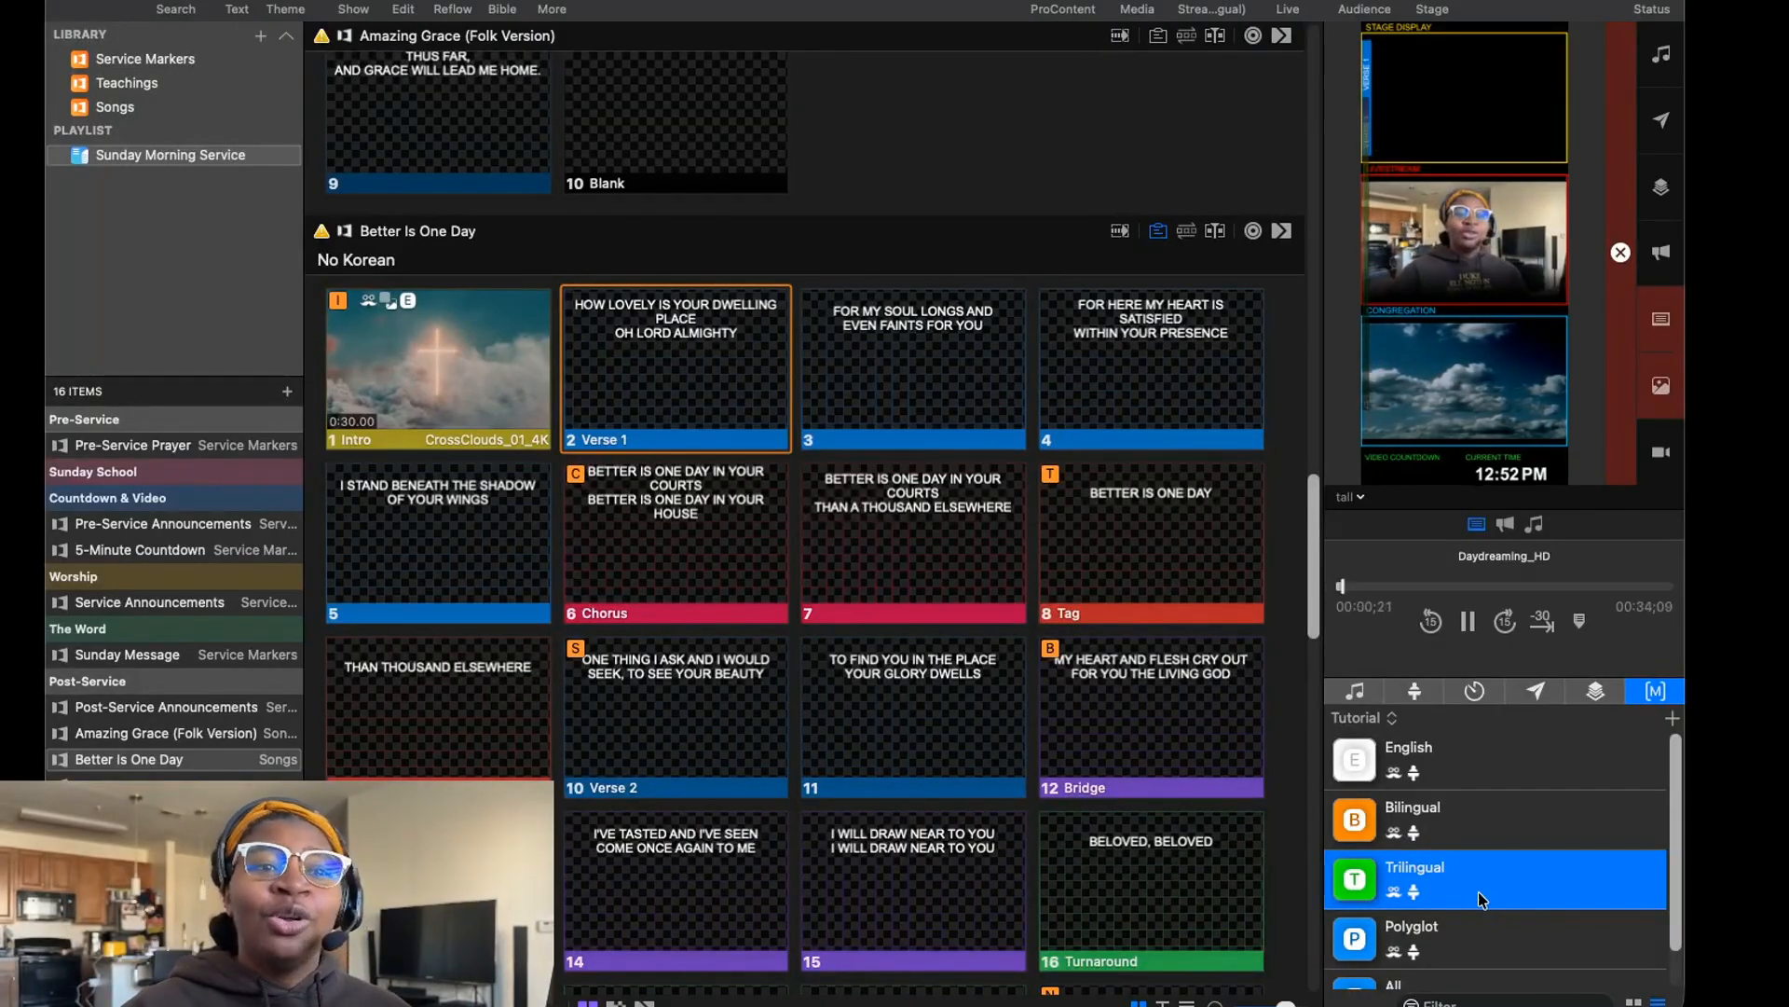
left_click(1489, 823)
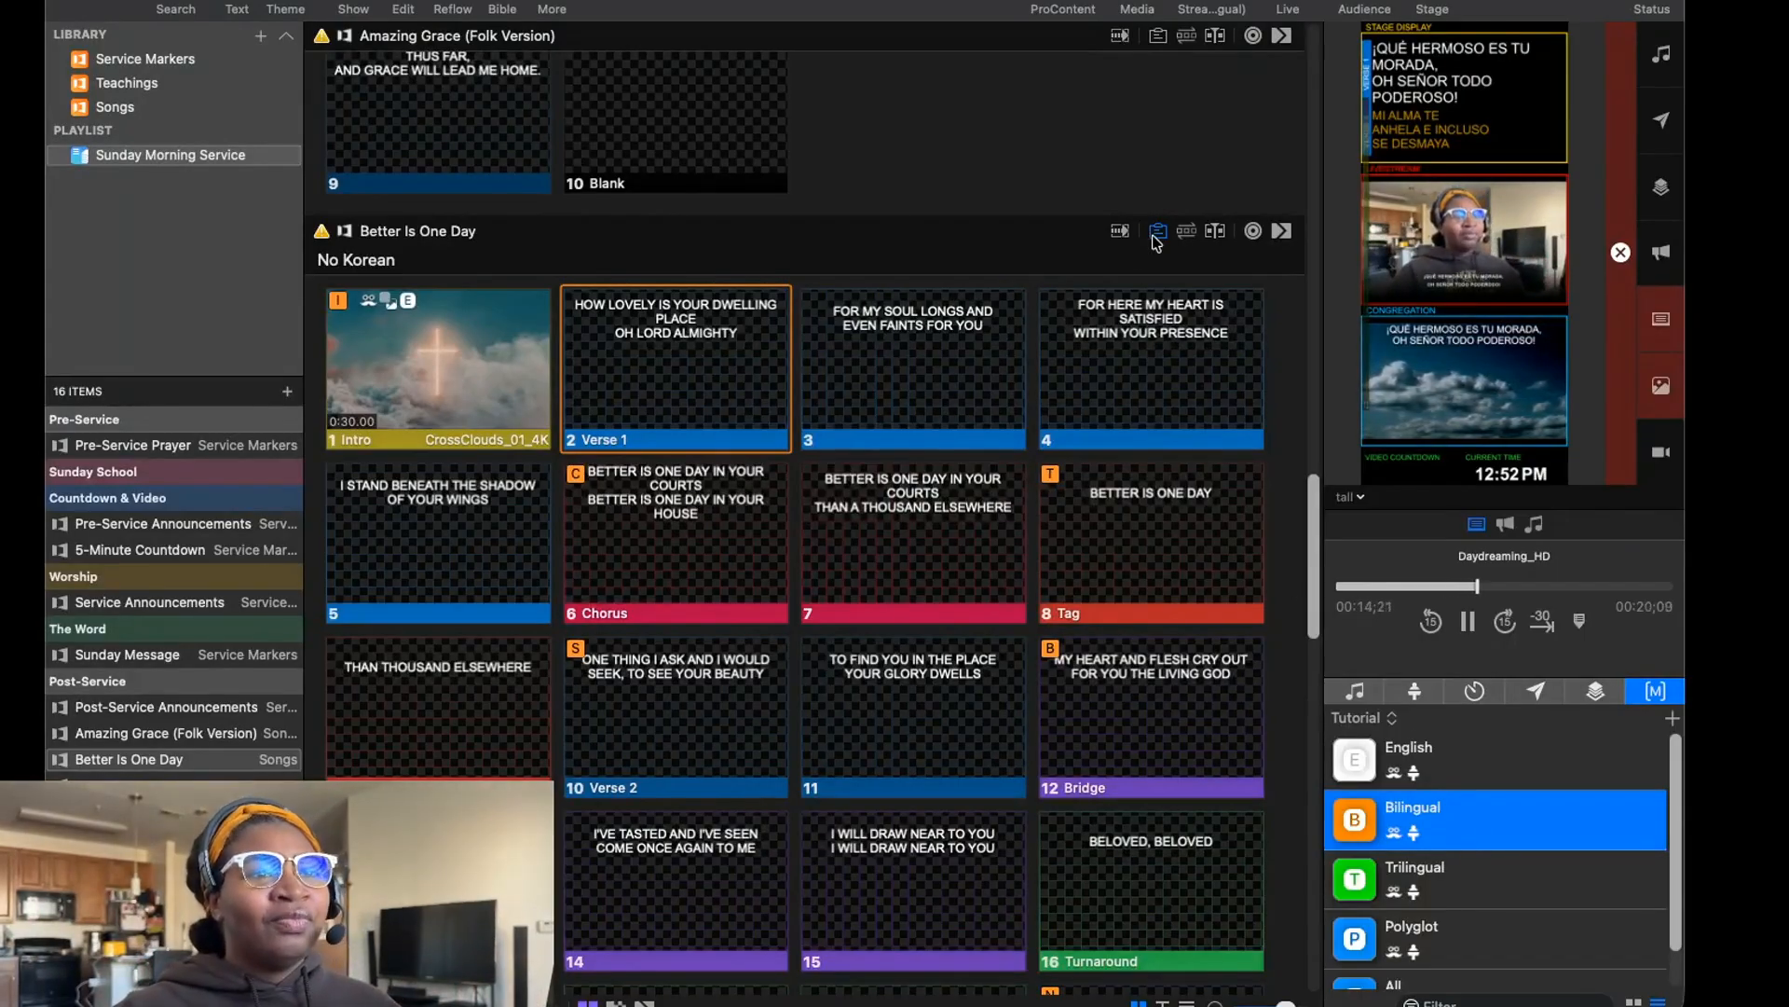
Check the operator notes of THIS IS HOW WE OVERCOME and hide them again.
scroll(969, 456, "down", 15)
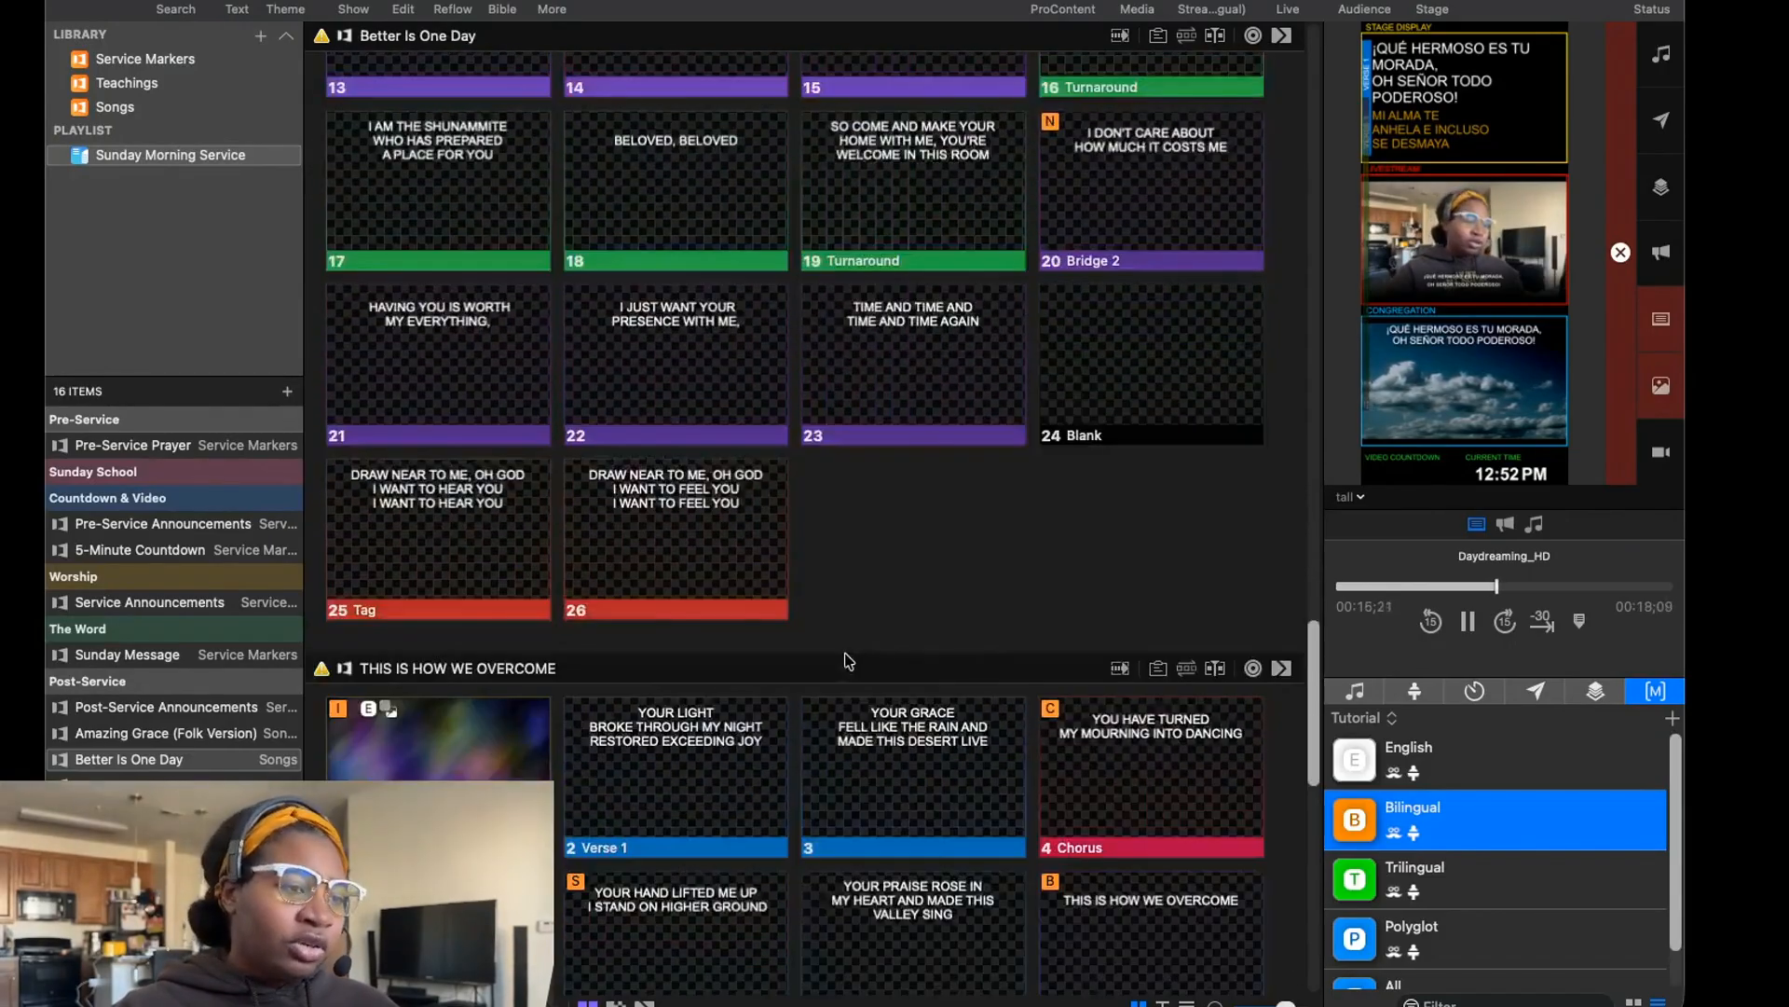
scroll(849, 661, "down", 2)
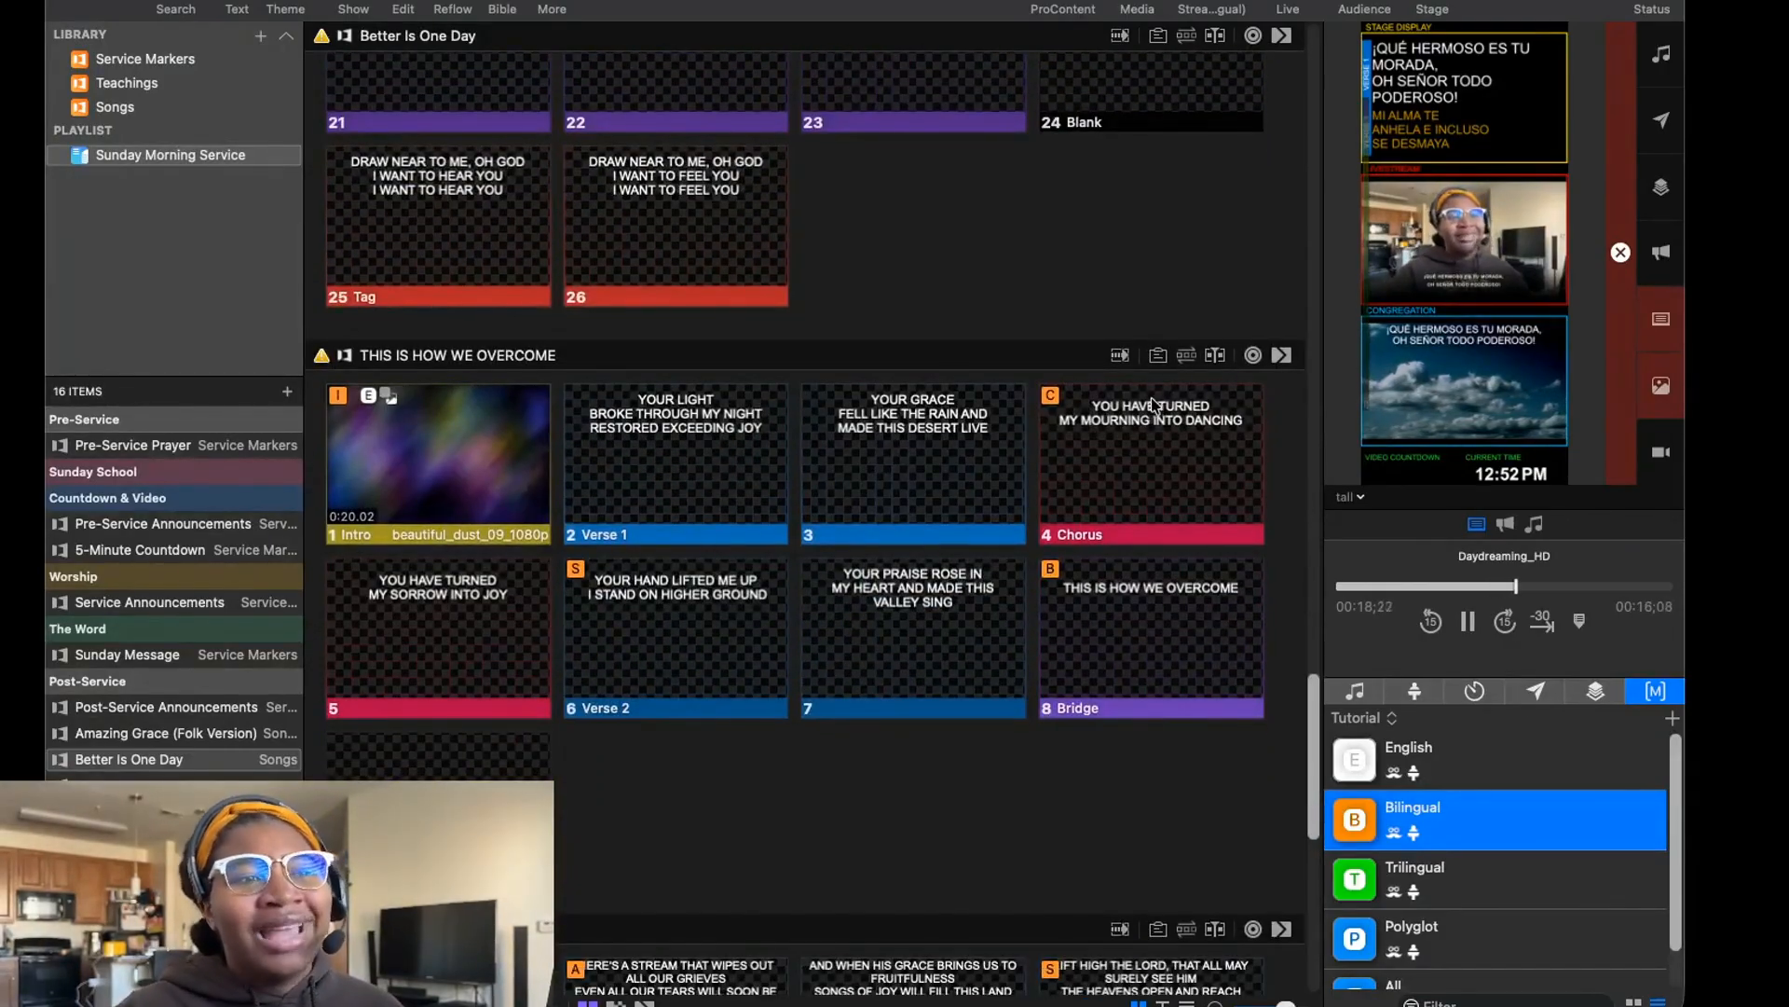
left_click(1157, 355)
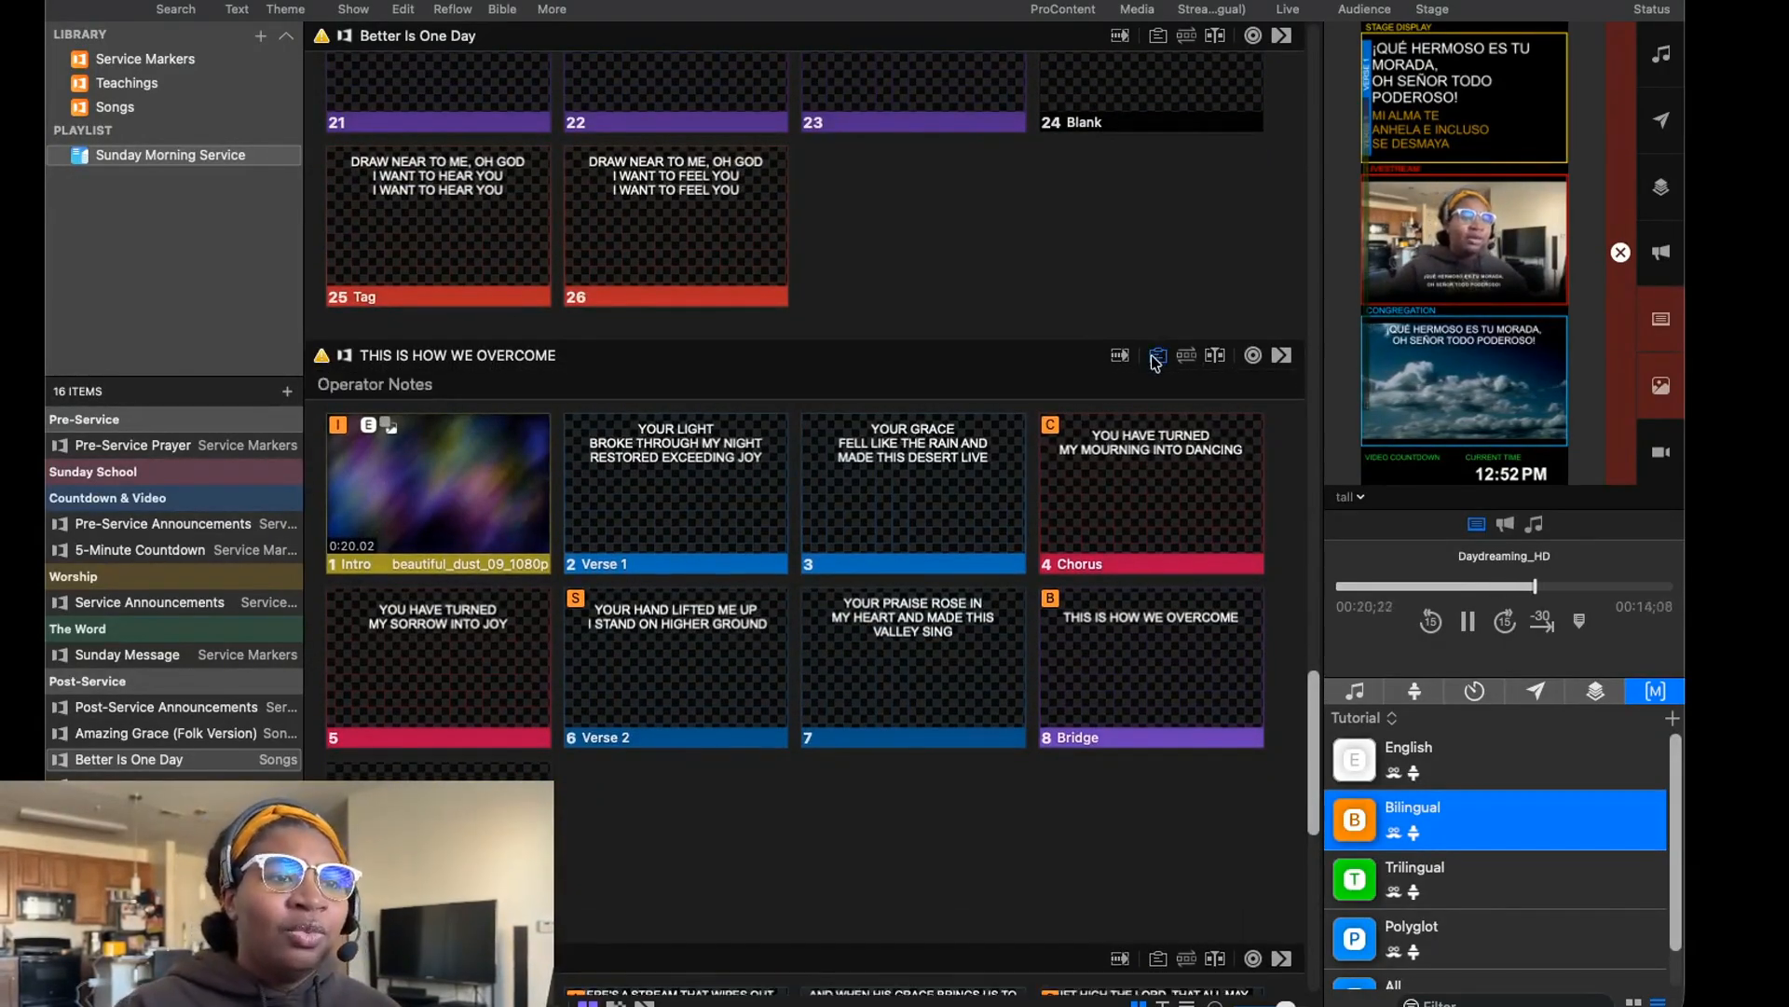
scroll(1141, 374, "down", 3)
left_click(1158, 249)
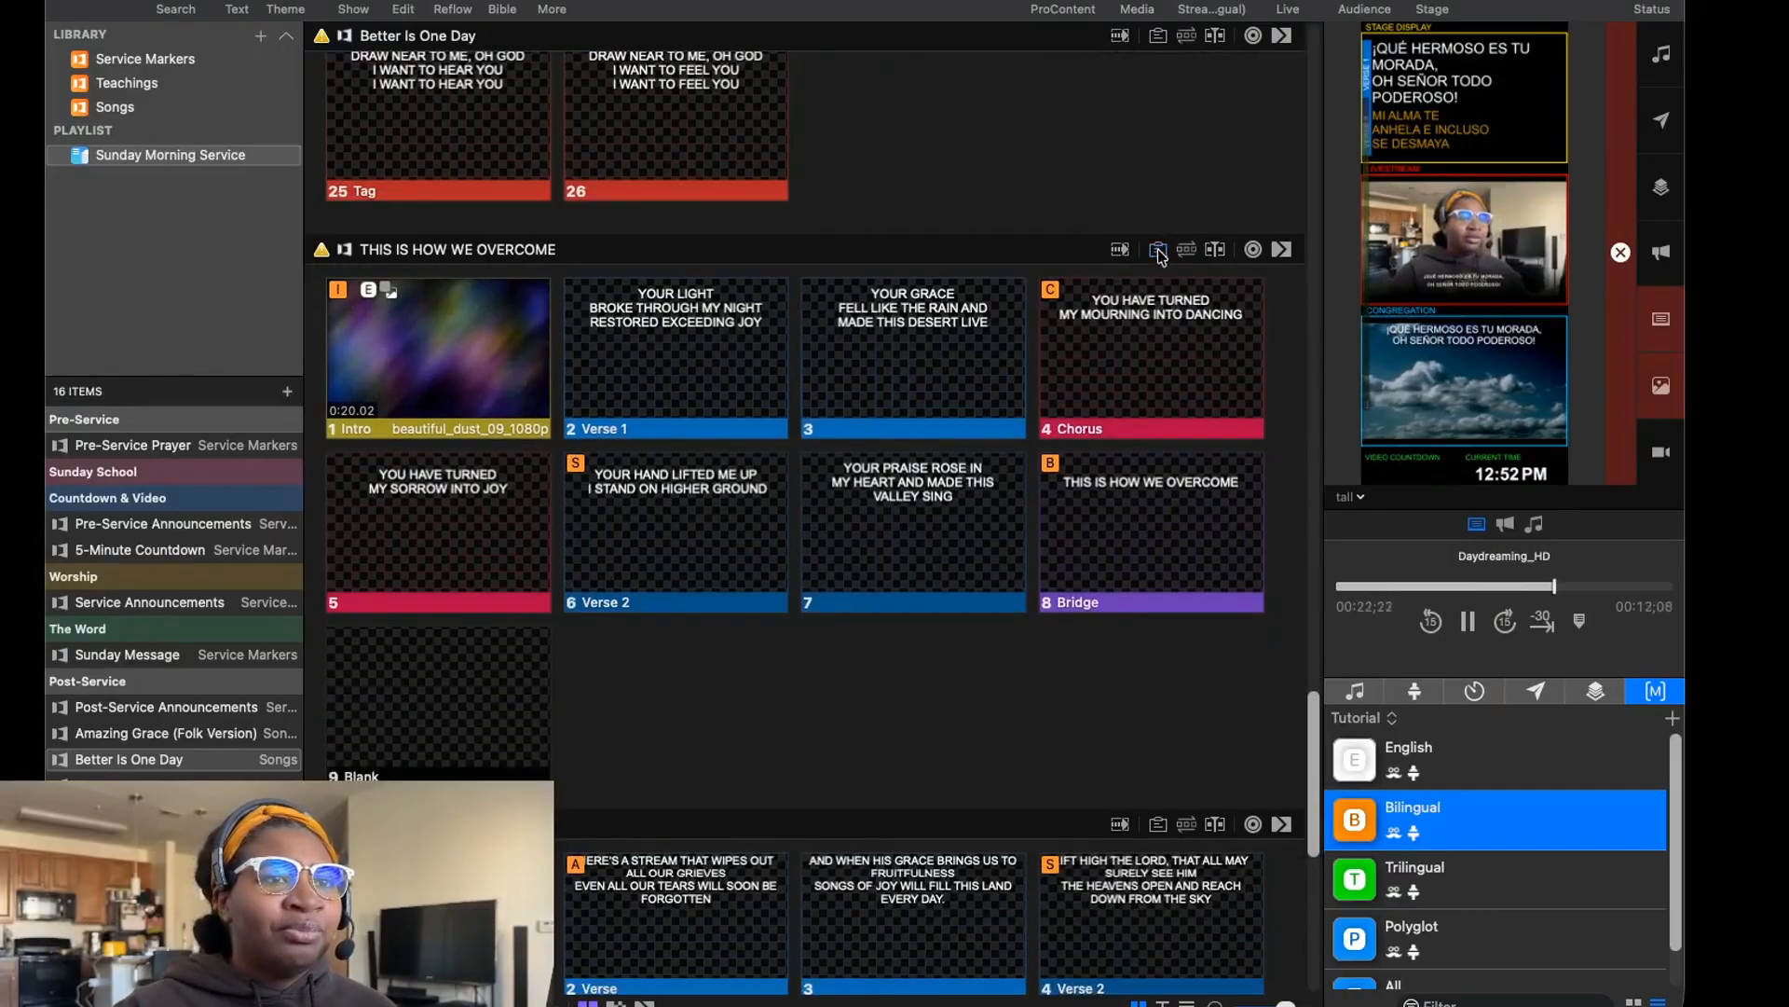
Display the operator notes for Hanamo.
scroll(1048, 631, "up", 2)
scroll(1047, 623, "down", 4)
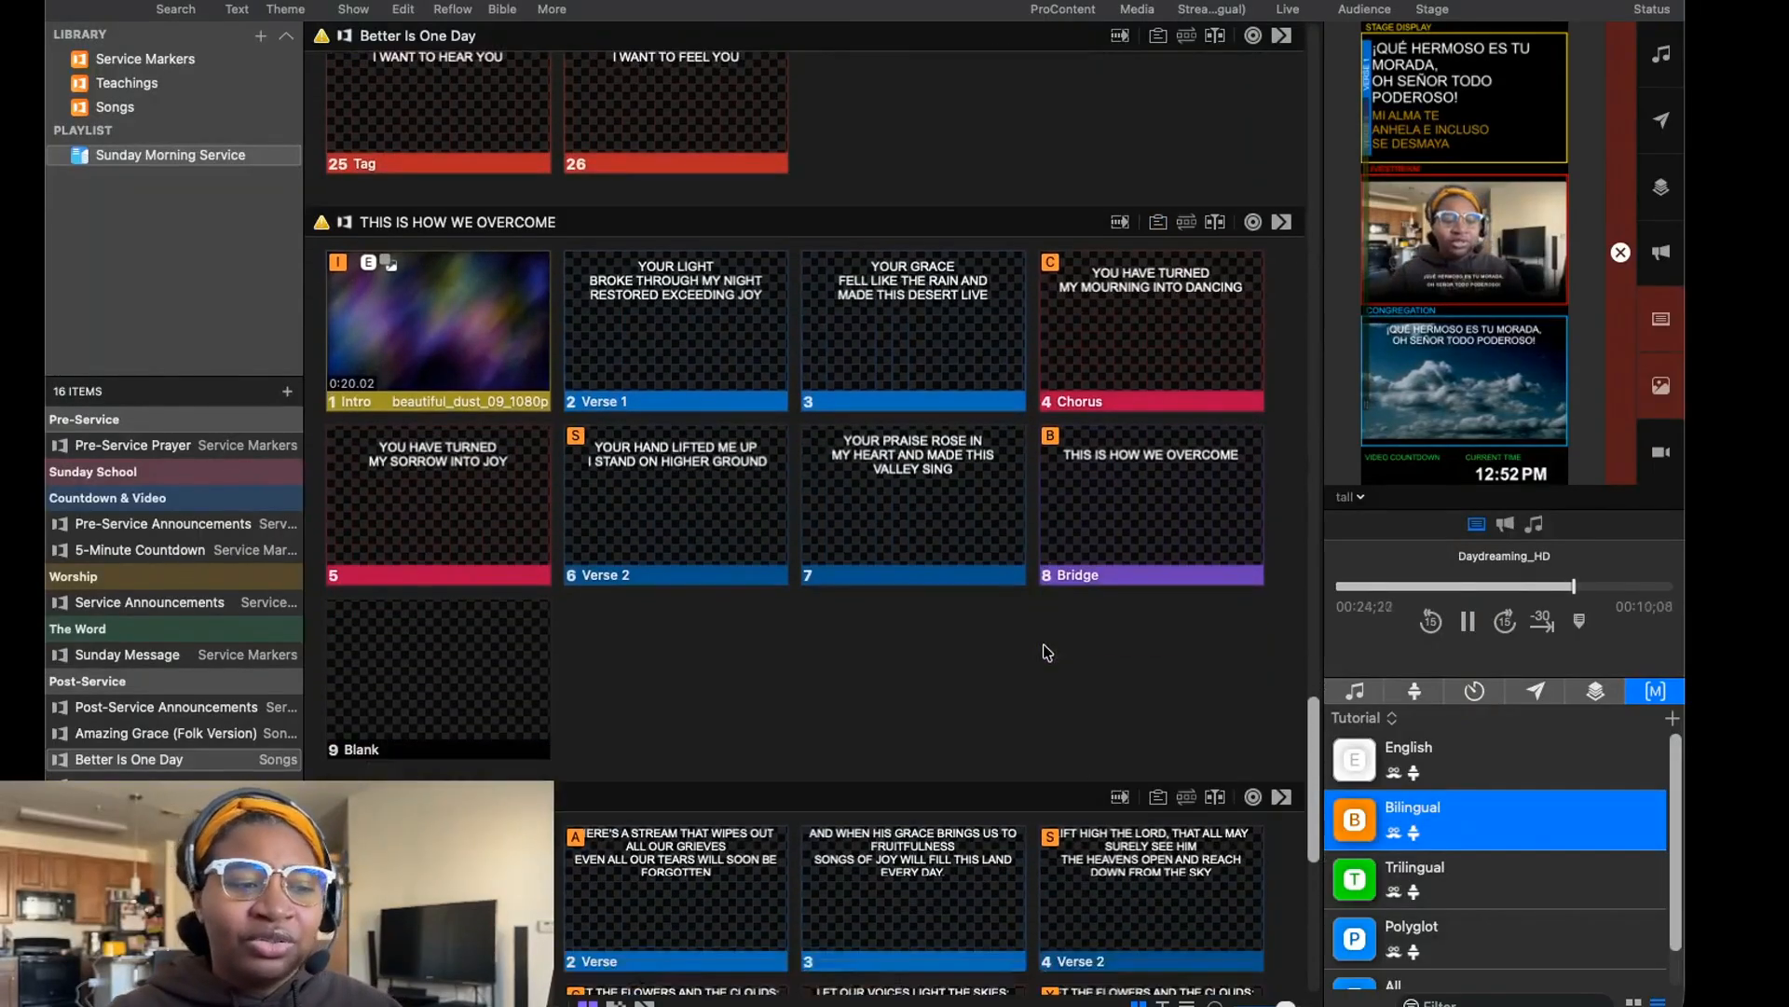
scroll(1047, 652, "down", 5)
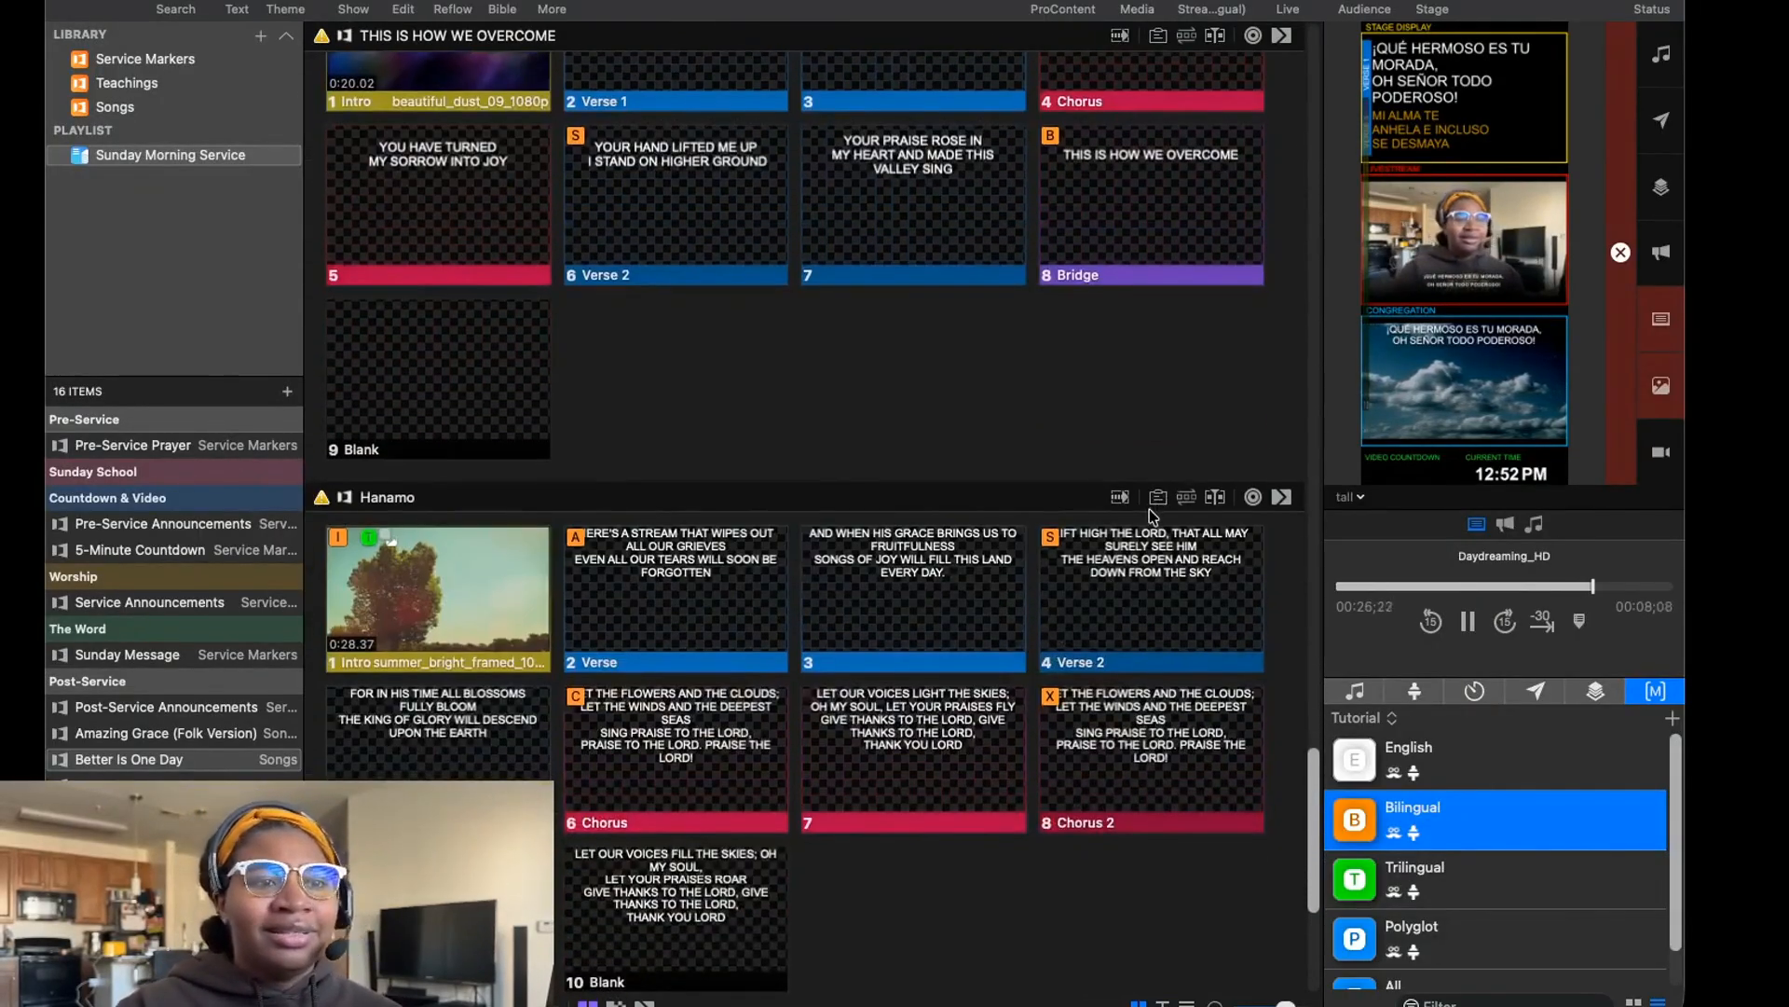
left_click(1156, 499)
scroll(1081, 582, "down", 4)
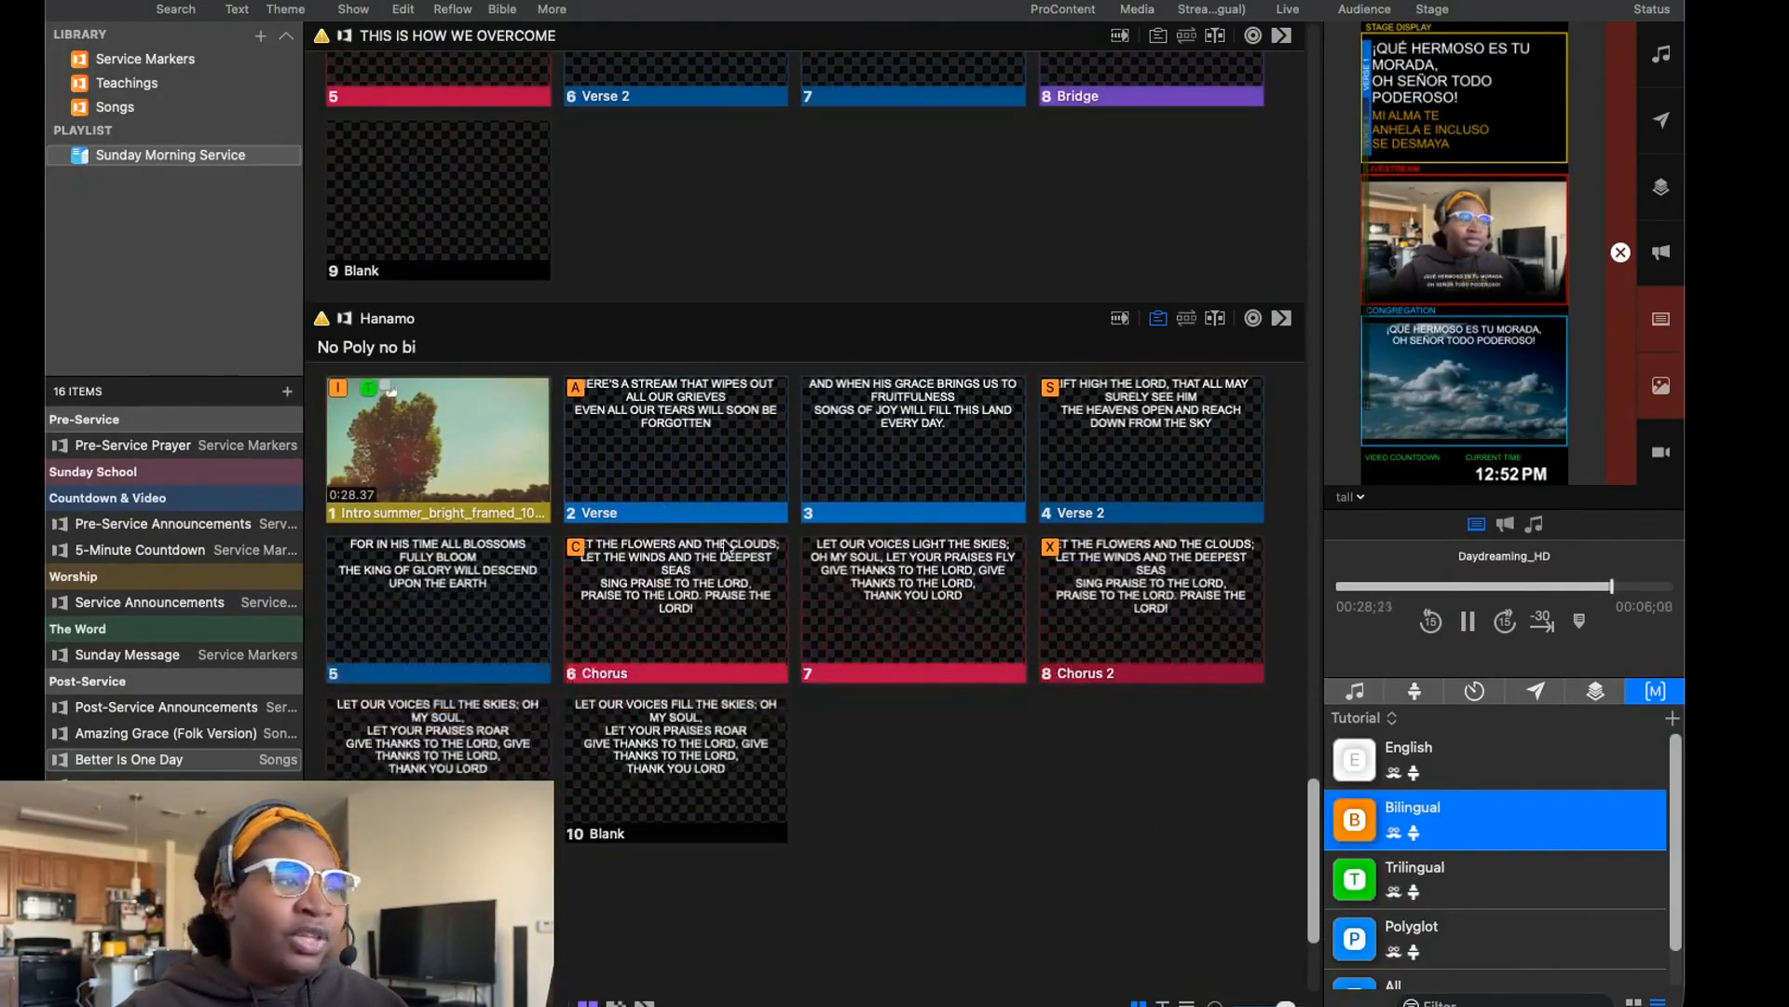
Show Hanamo's first Verse slide live with the English macro and switch the output to the Polyglot macro.
left_click(1430, 752)
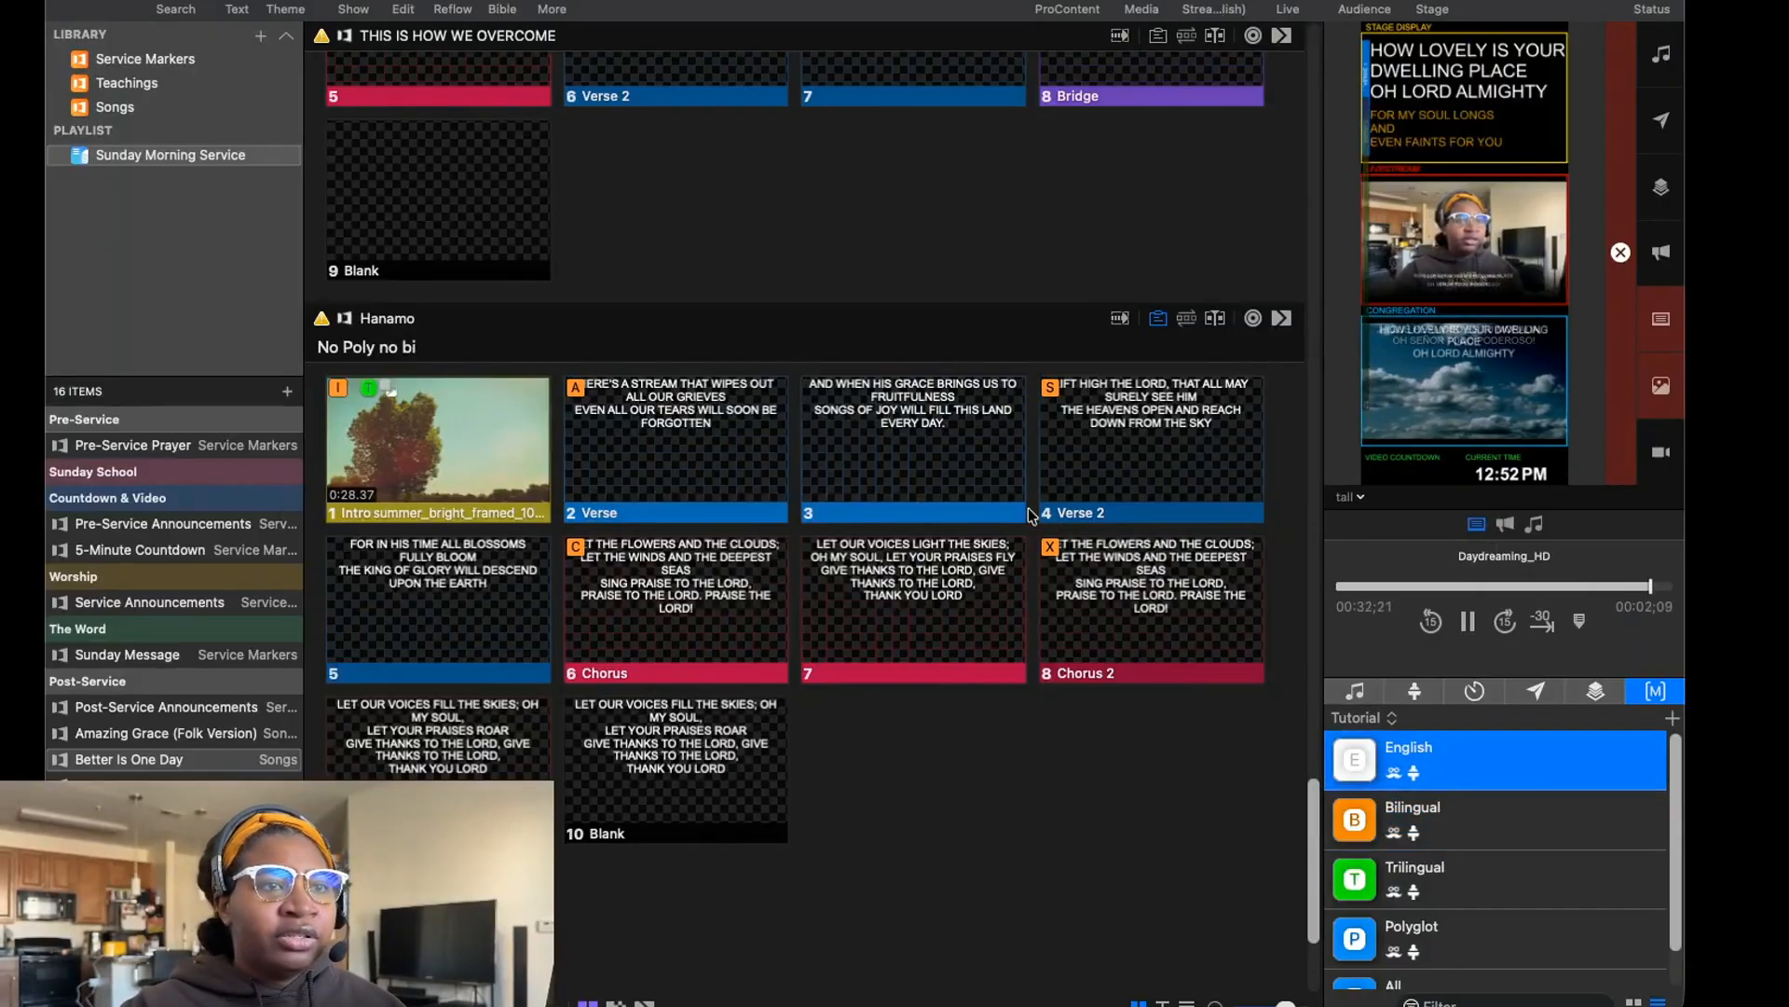
left_click(646, 449)
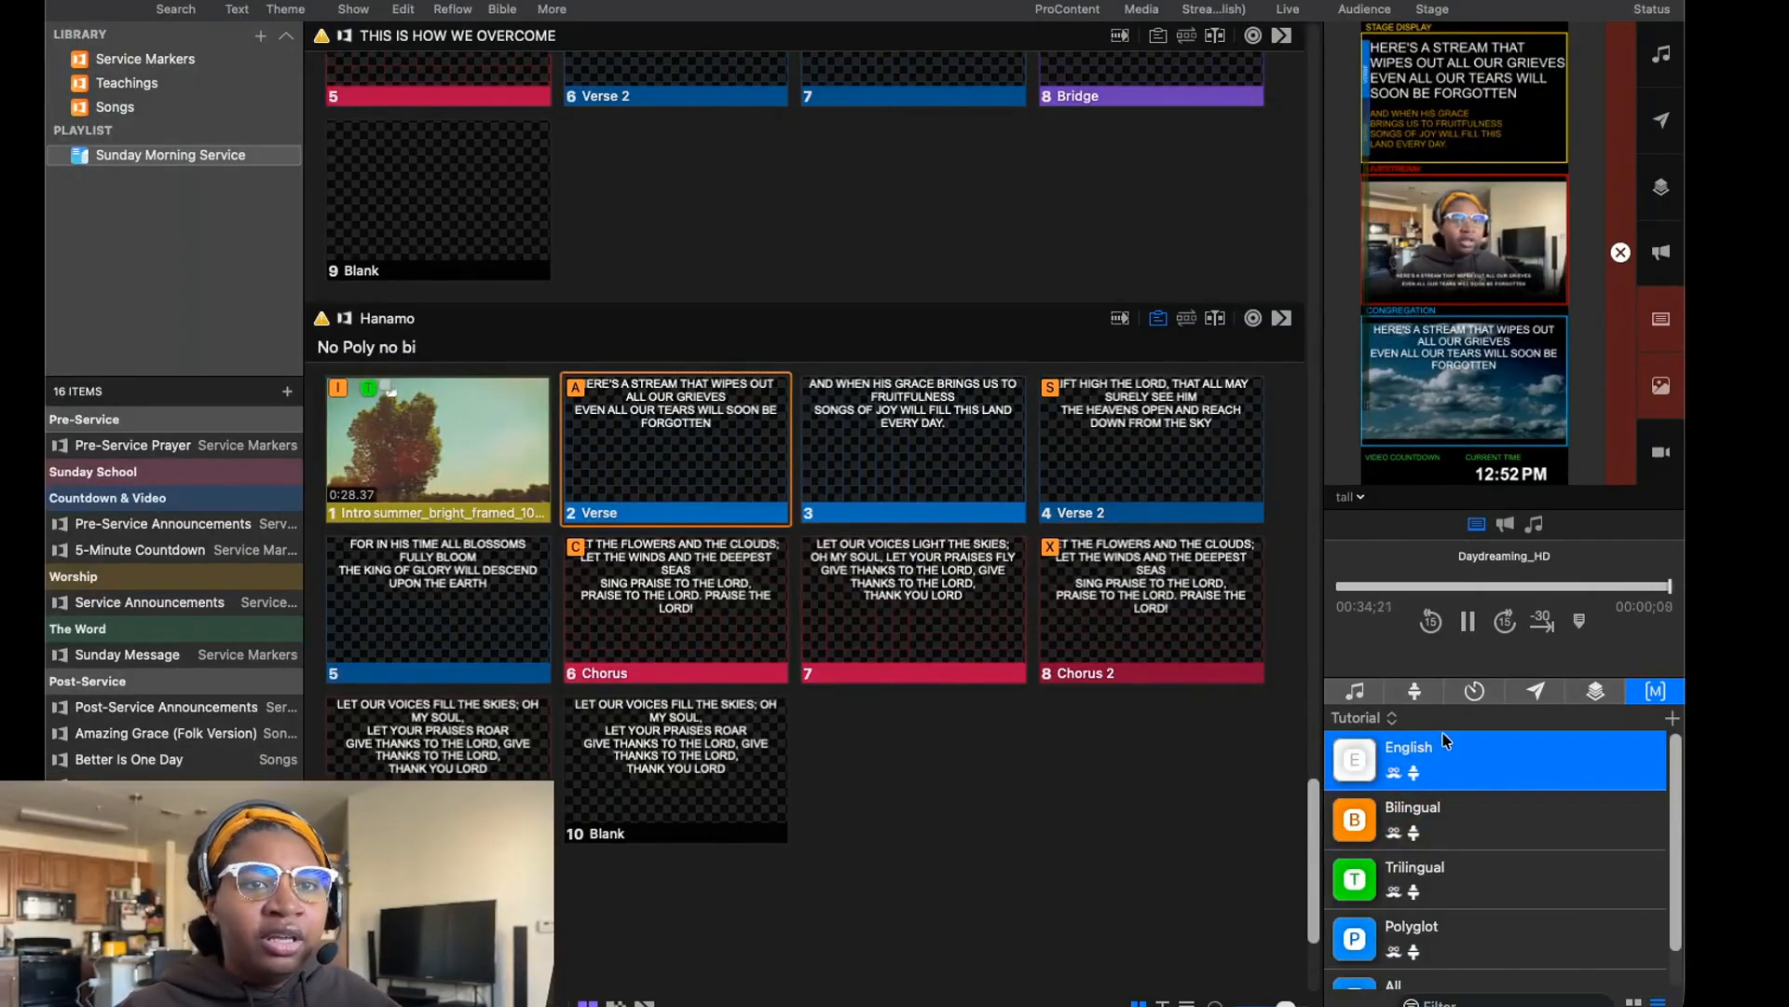
scroll(1463, 792, "down", 1)
left_click(1469, 882)
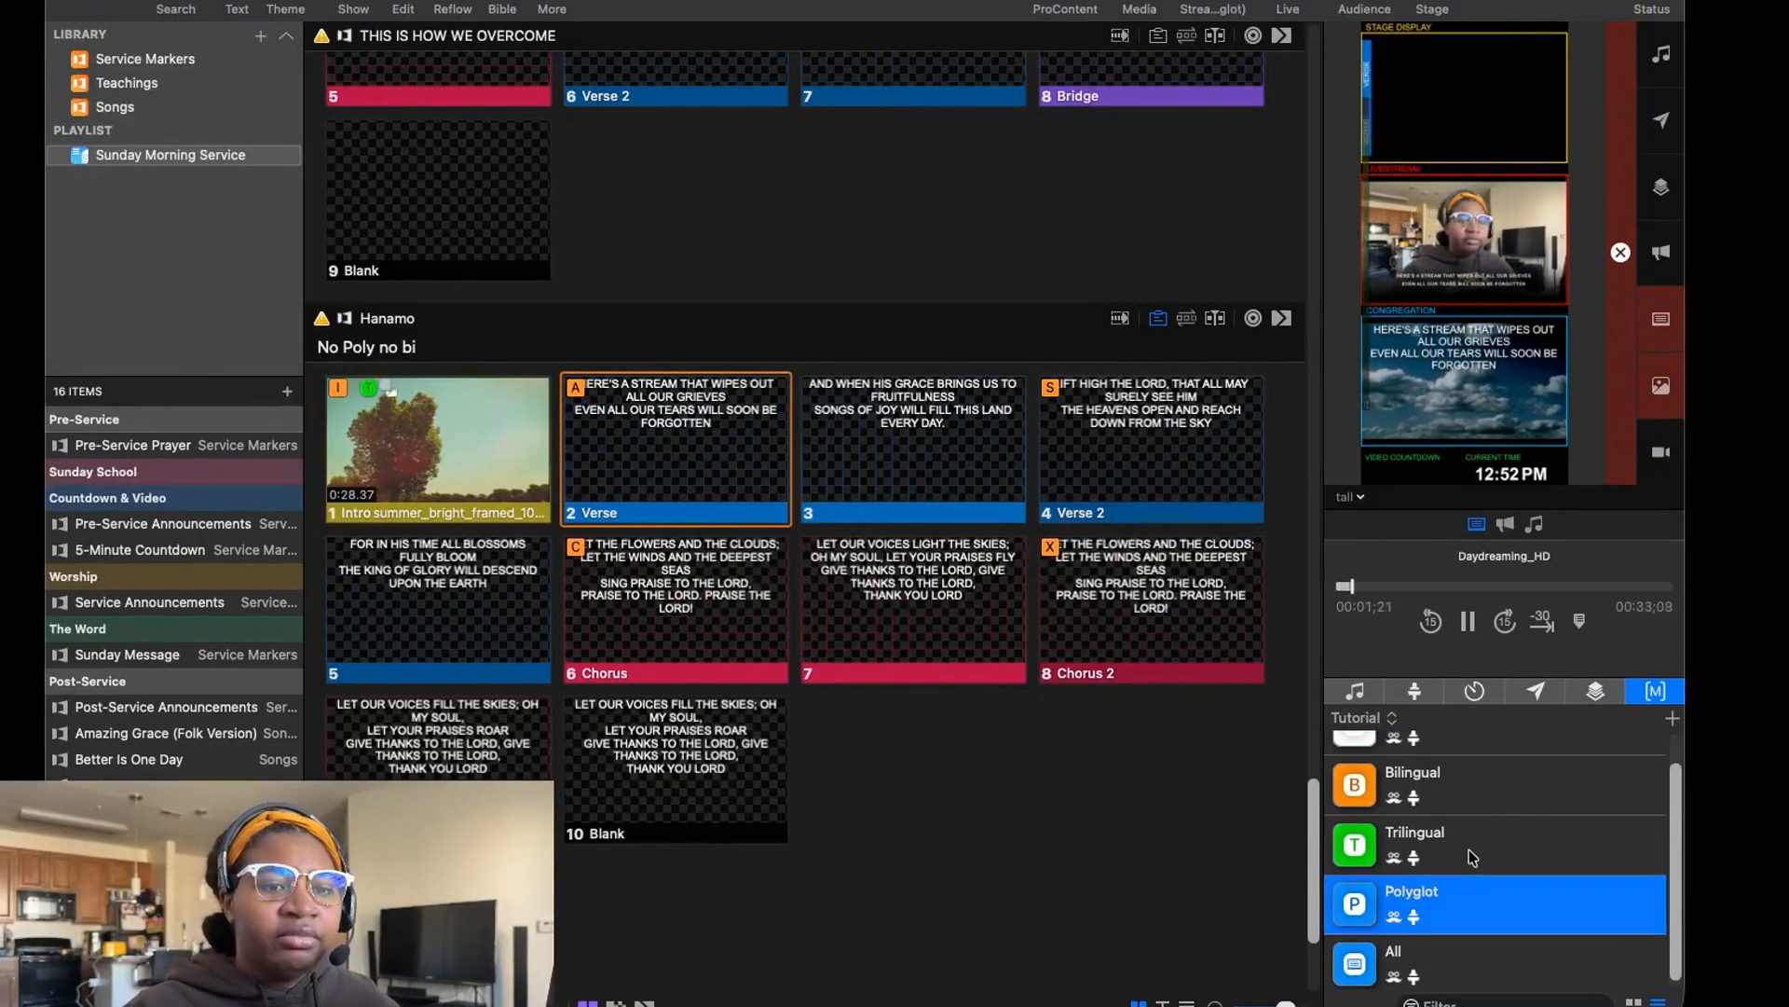
Switch the output of Hanamo's live Verse slide to the Trilingual macro.
left_click(1469, 848)
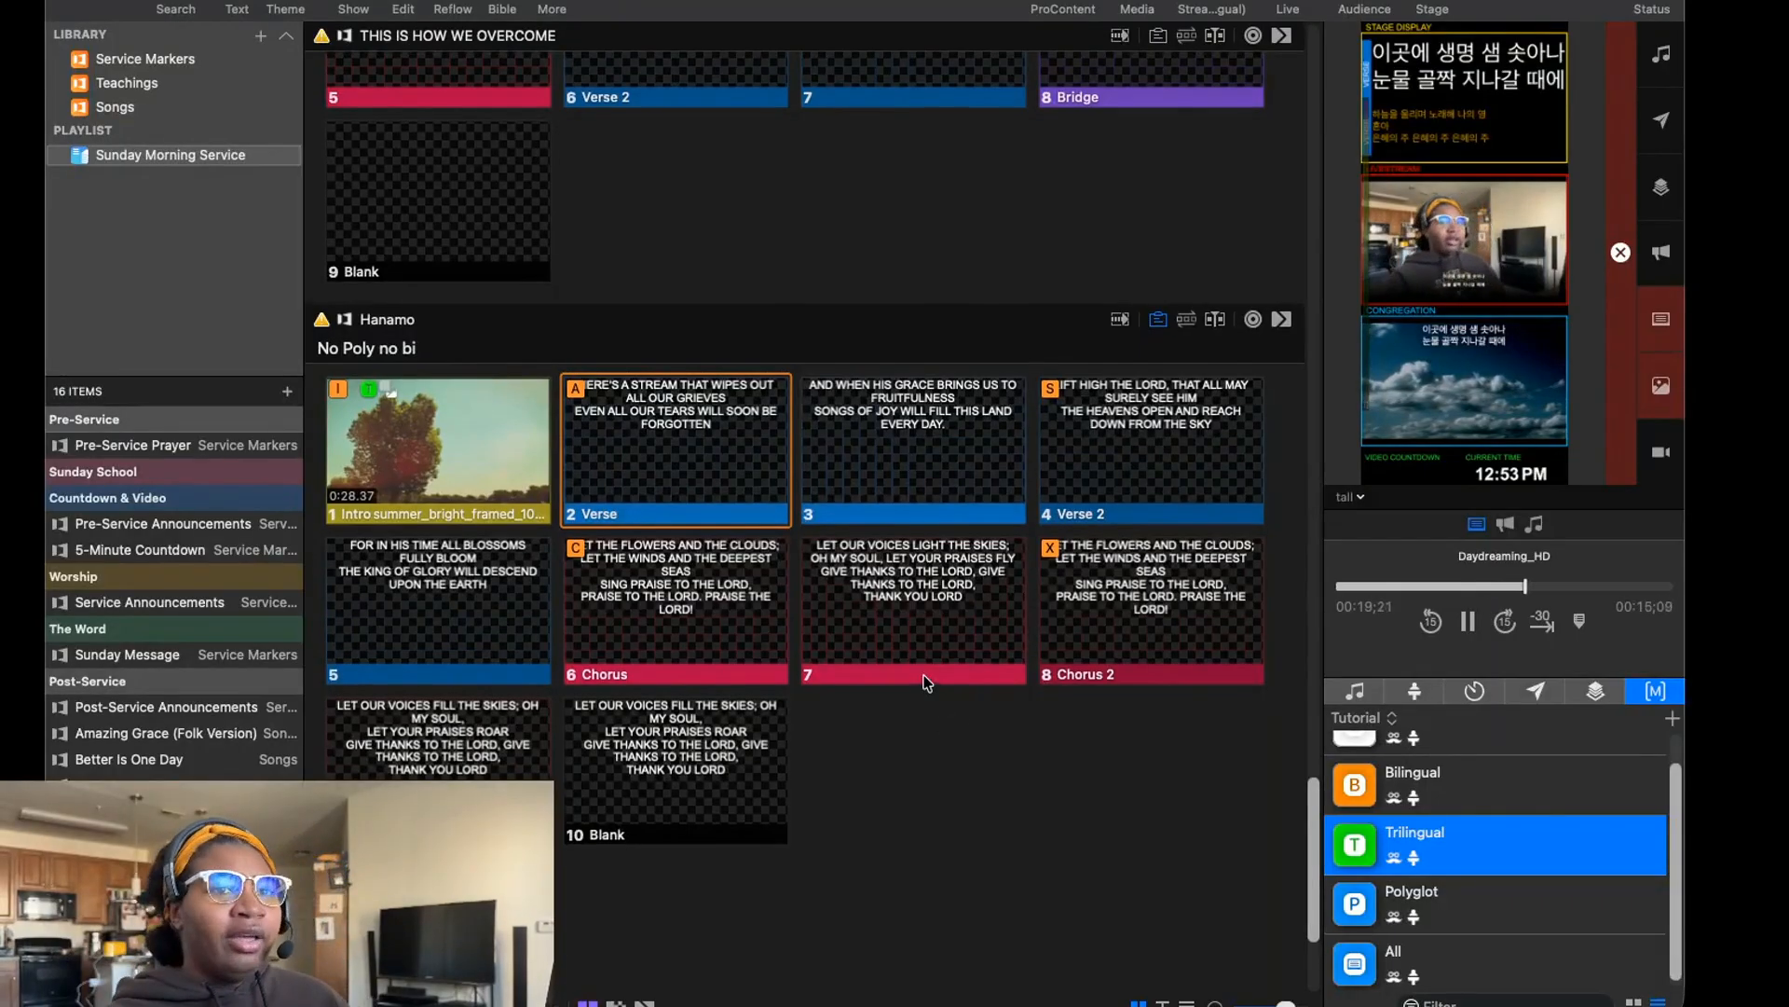
scroll(925, 685, "up", 1)
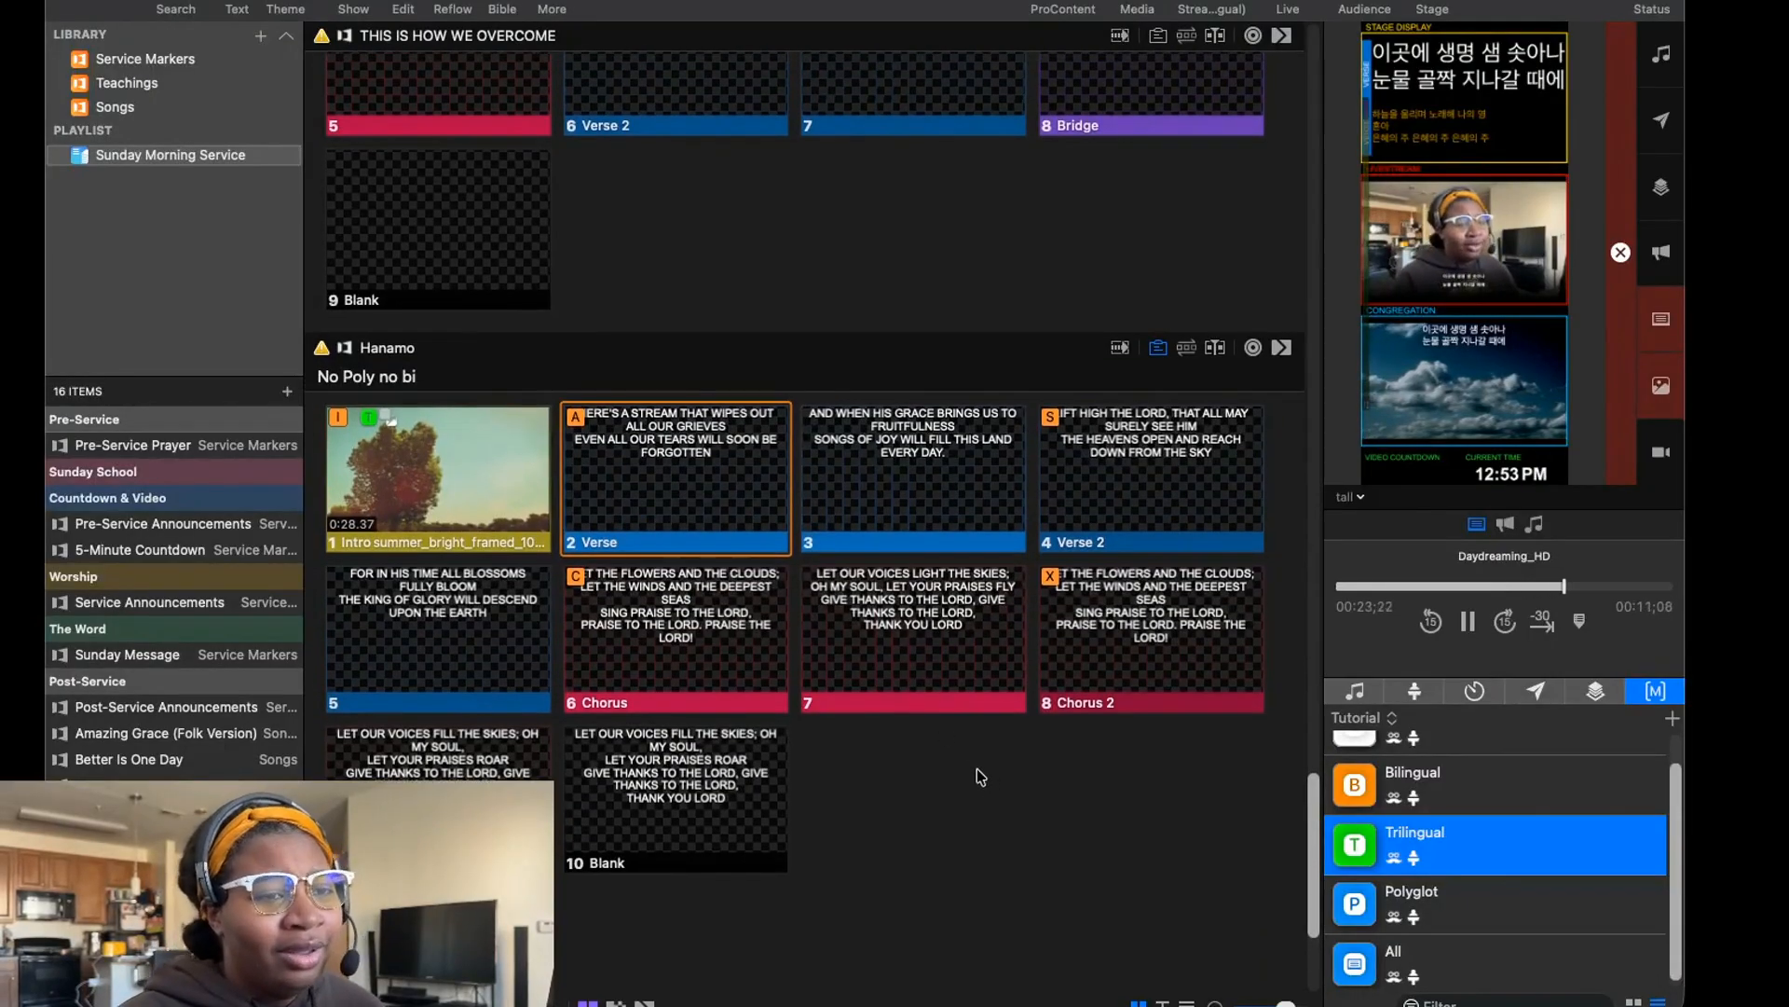
scroll(976, 768, "up", 1)
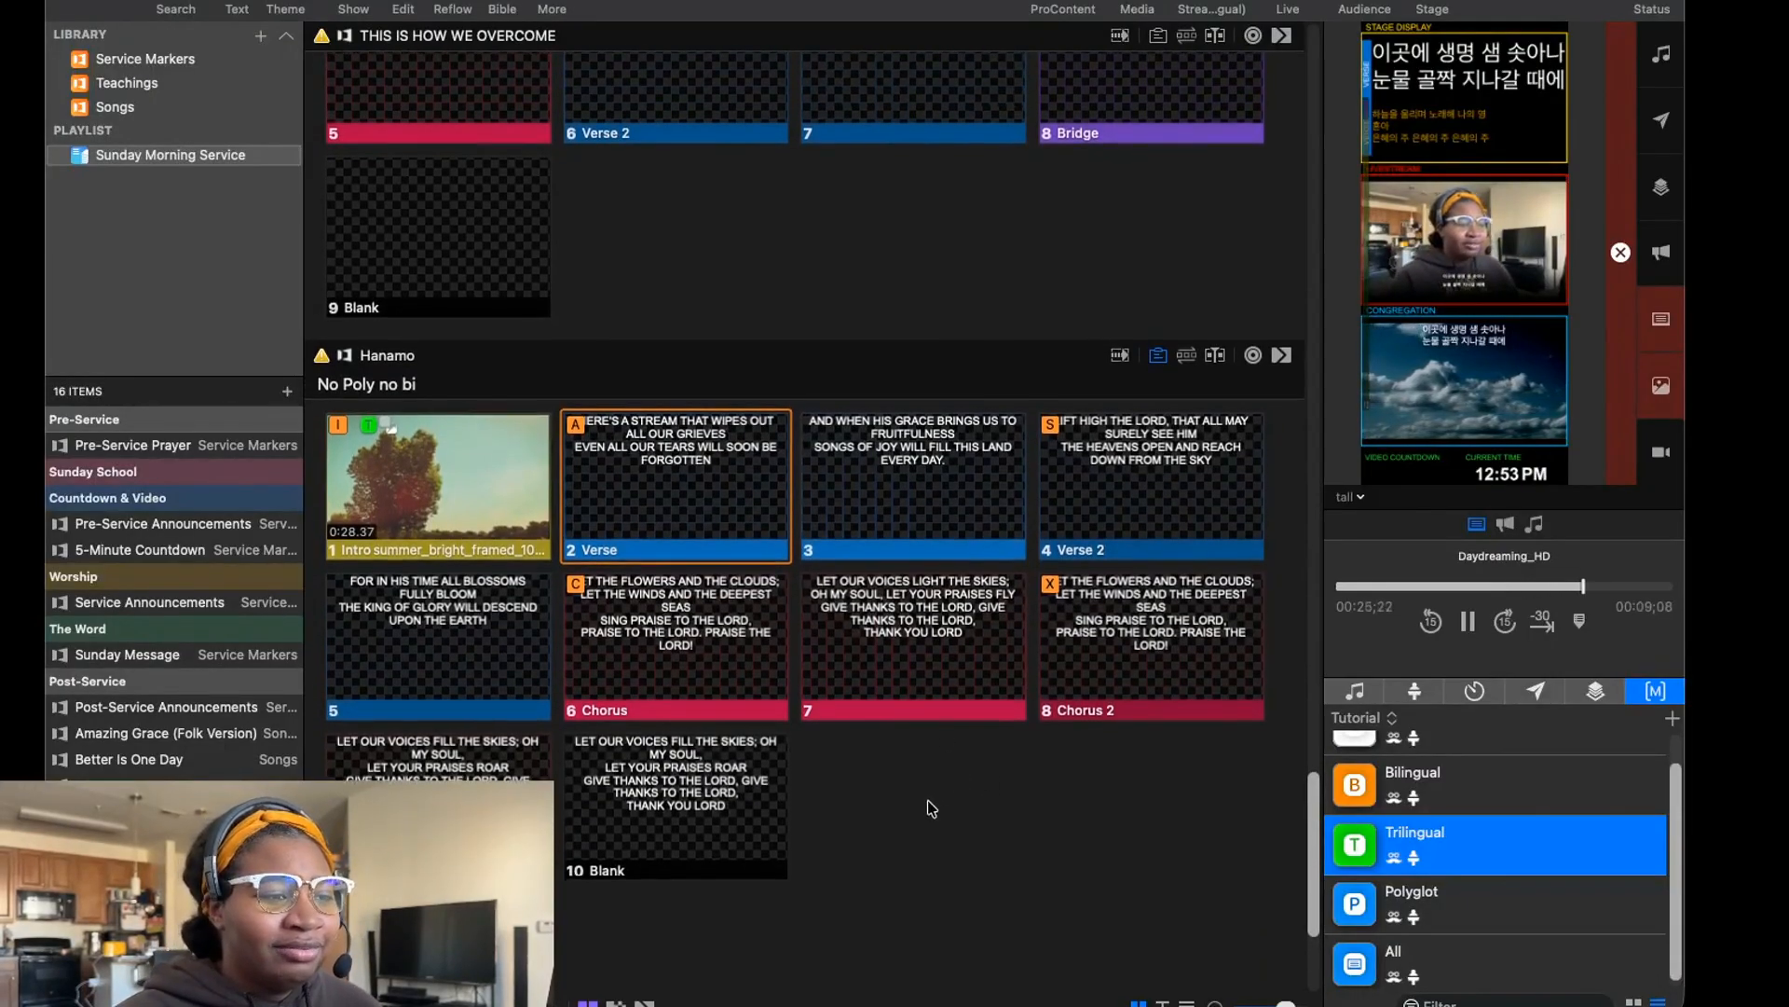
Check the actions that can be added to Hanamo's Blank slide and close the options without adding one.
scroll(926, 799, "down", 1)
scroll(921, 811, "down", 3)
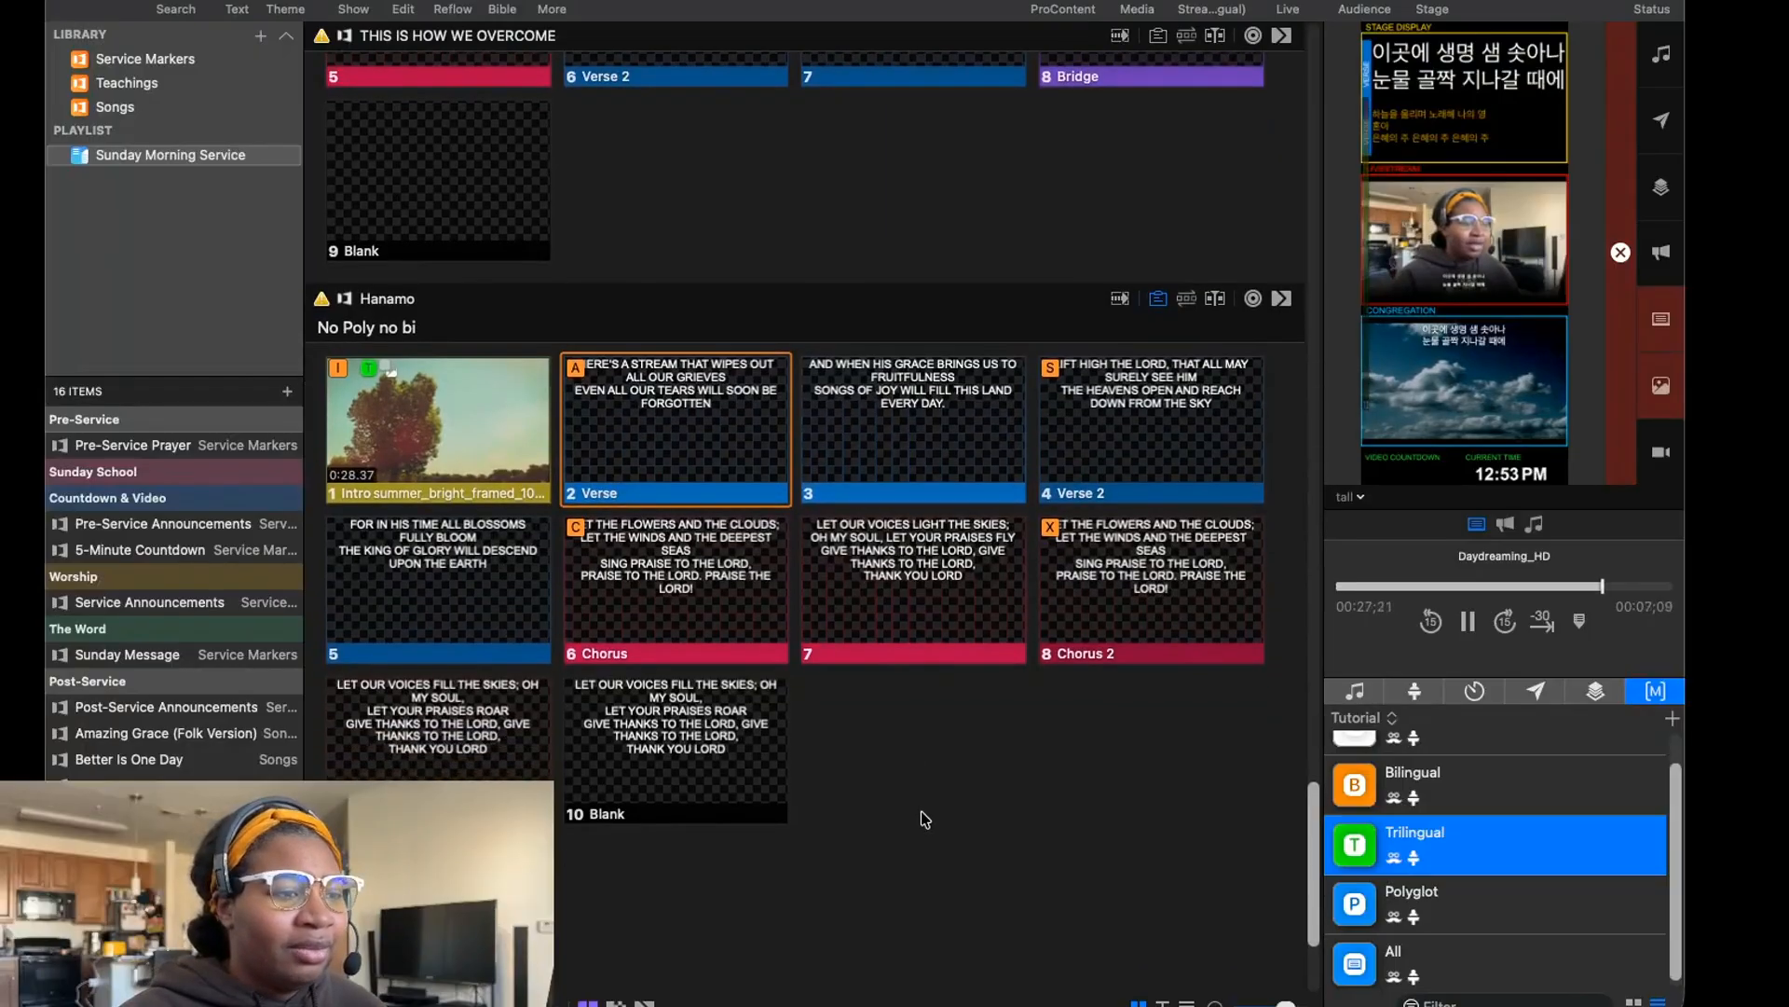
right_click(613, 737)
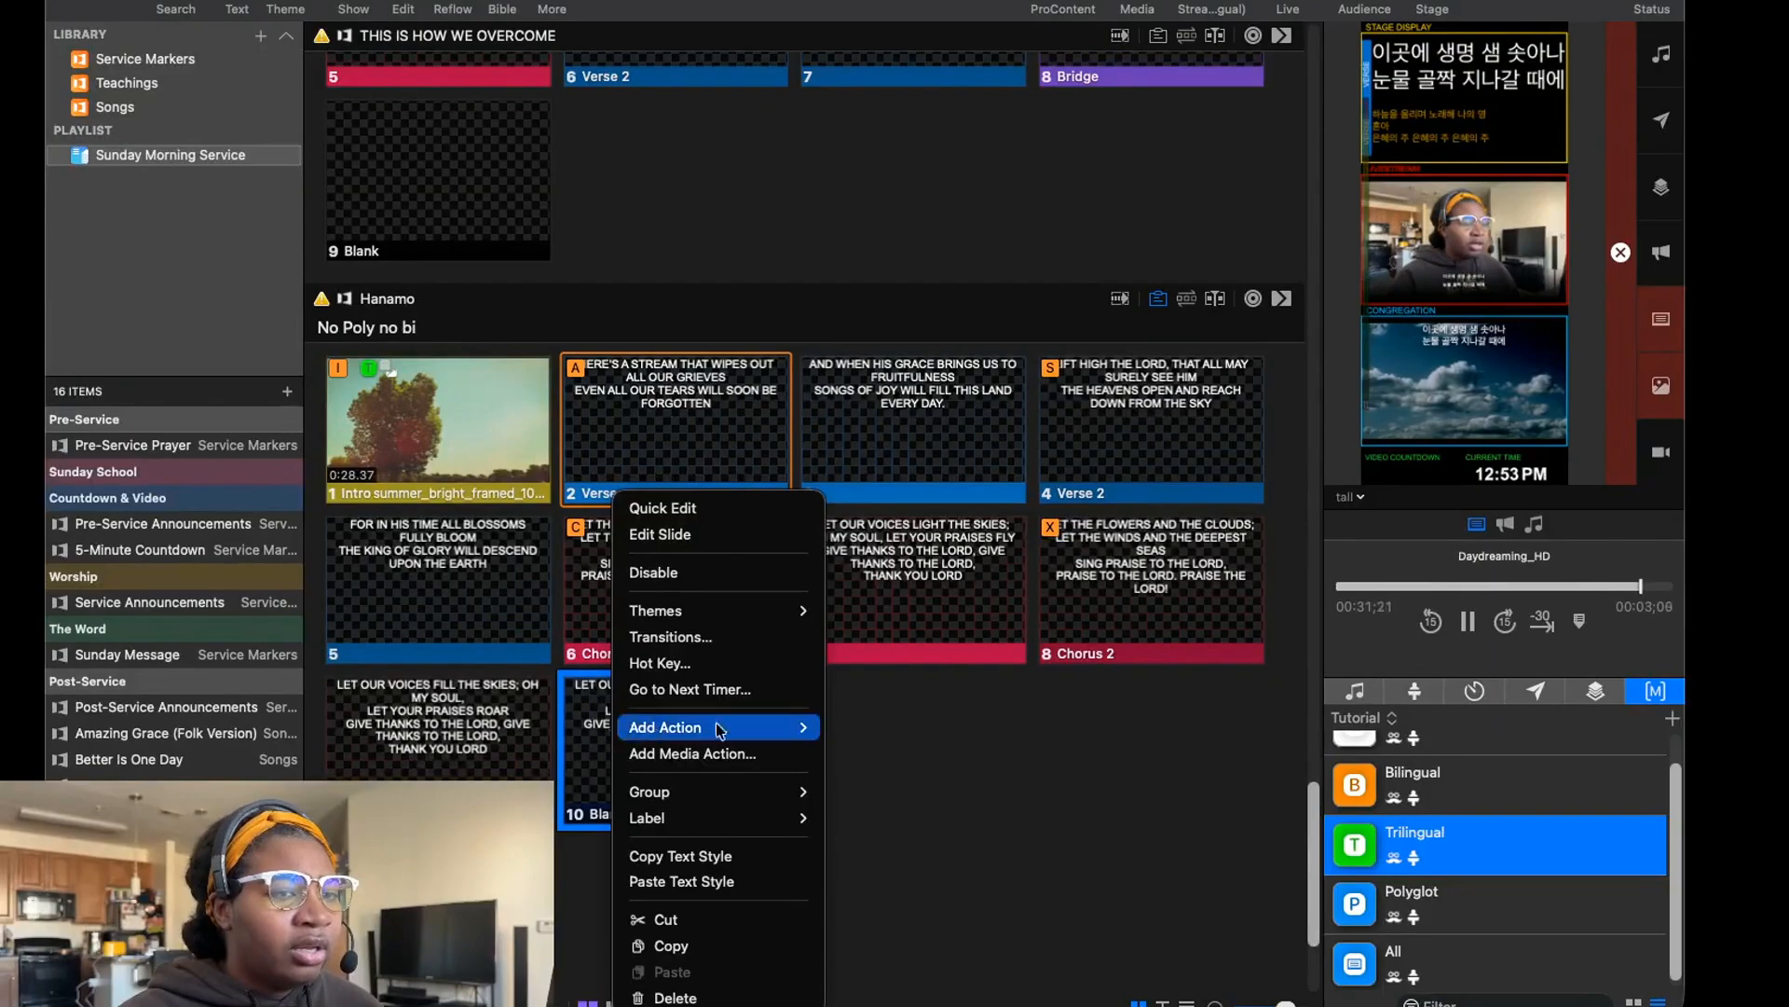
left_click(1216, 805)
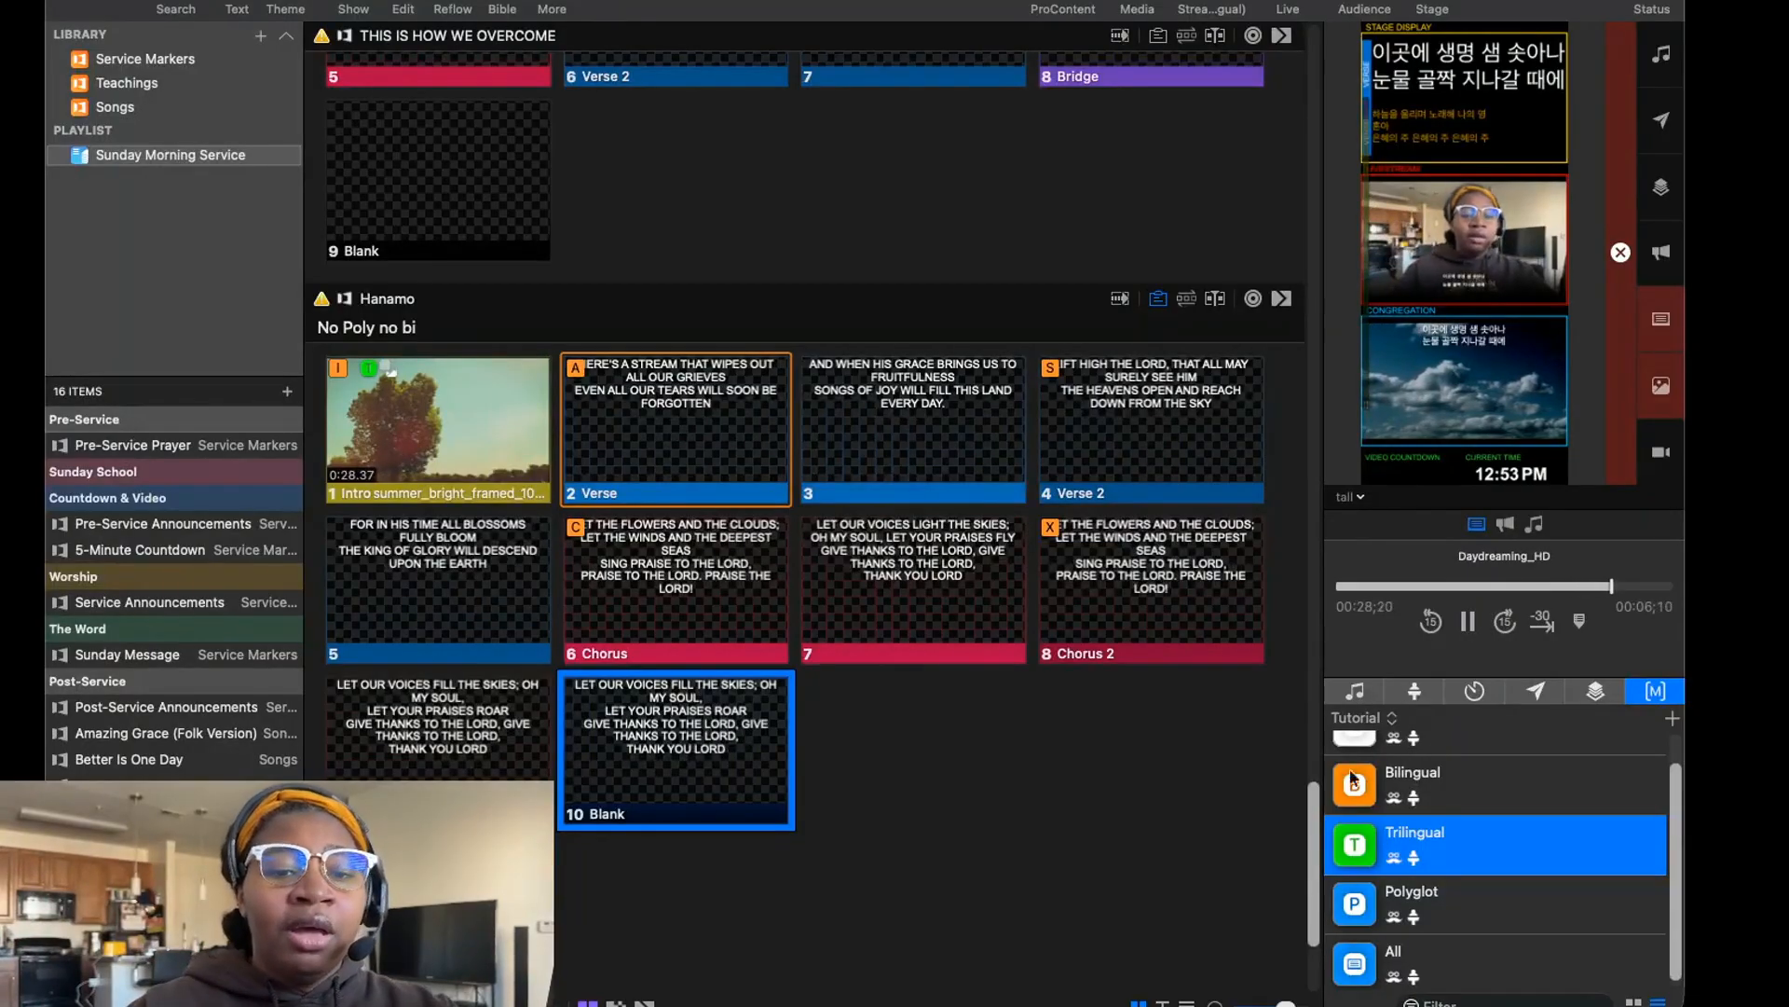
left_click(1768, 69)
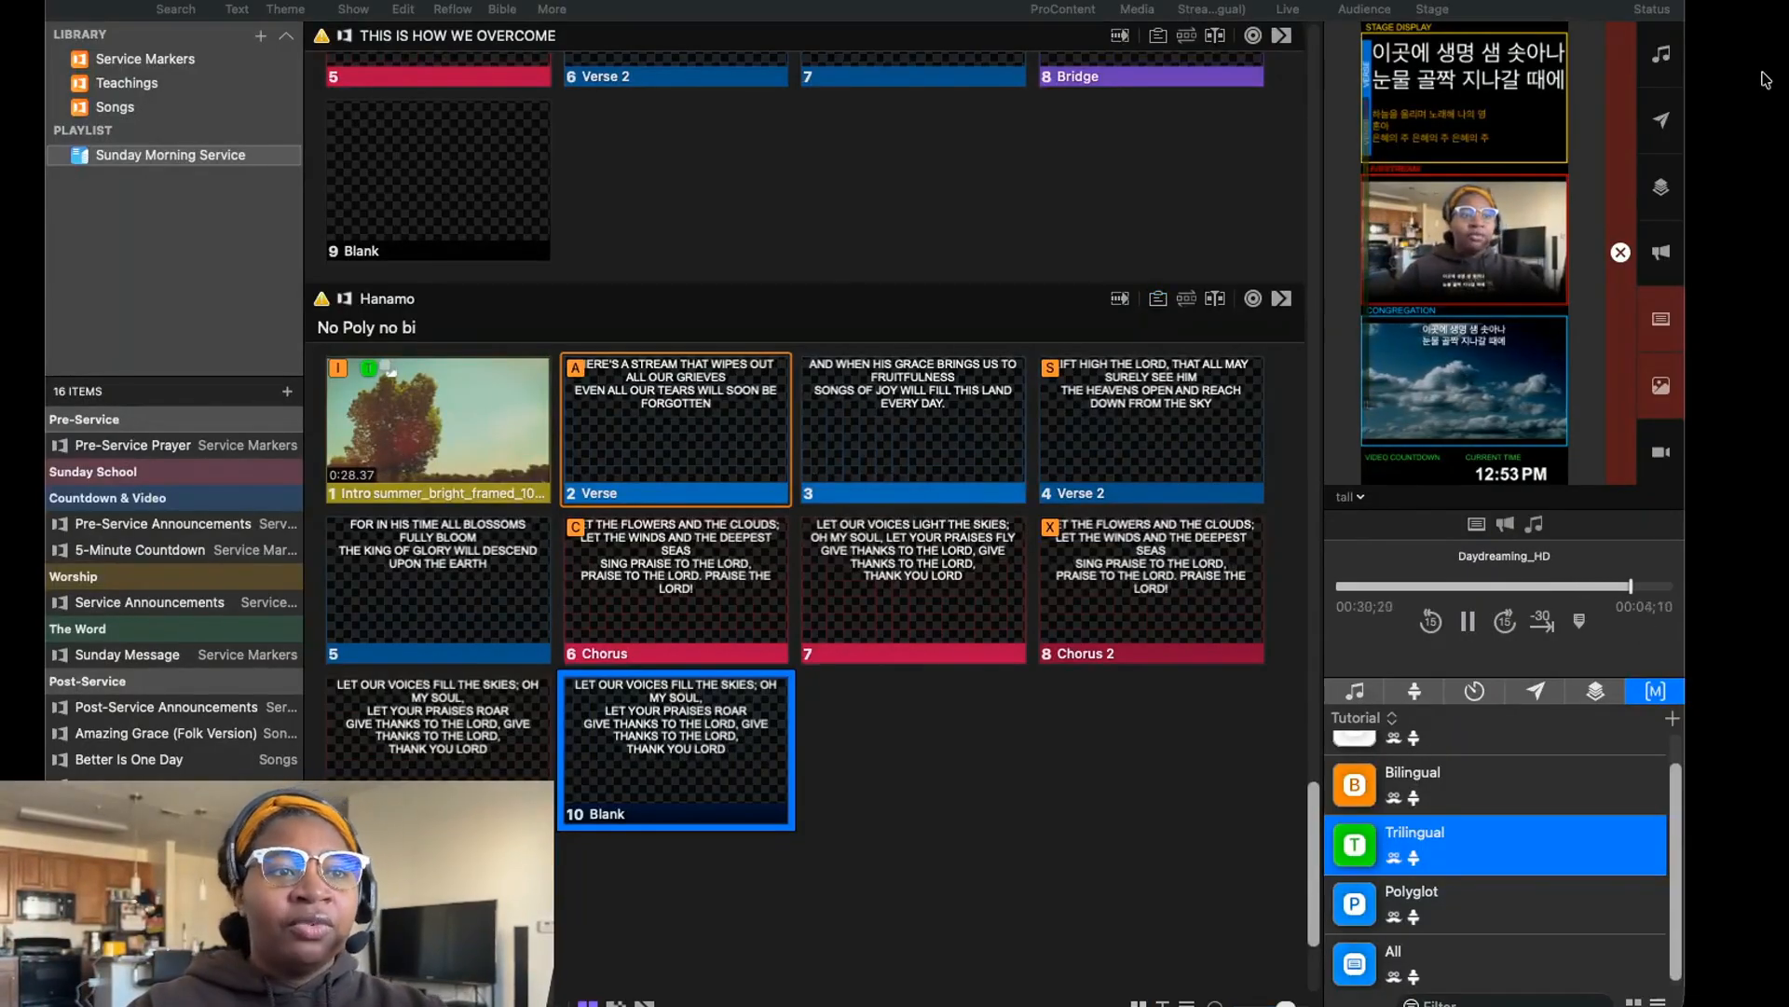